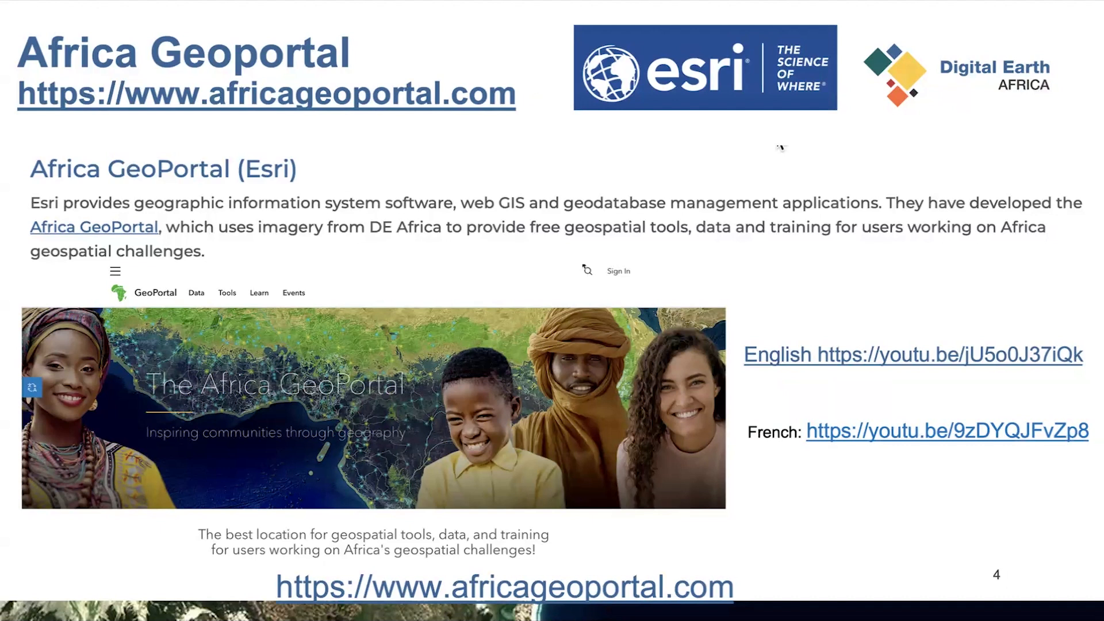
{"action": "key", "text": "Right"}
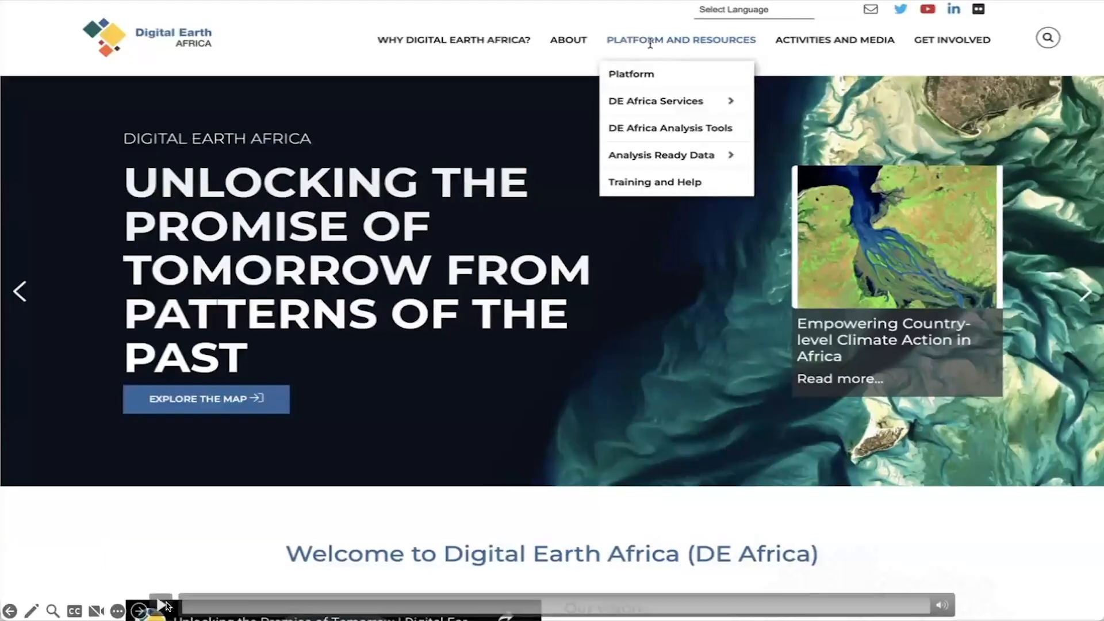
{"action": "left_click", "coordinate": [162, 605]}
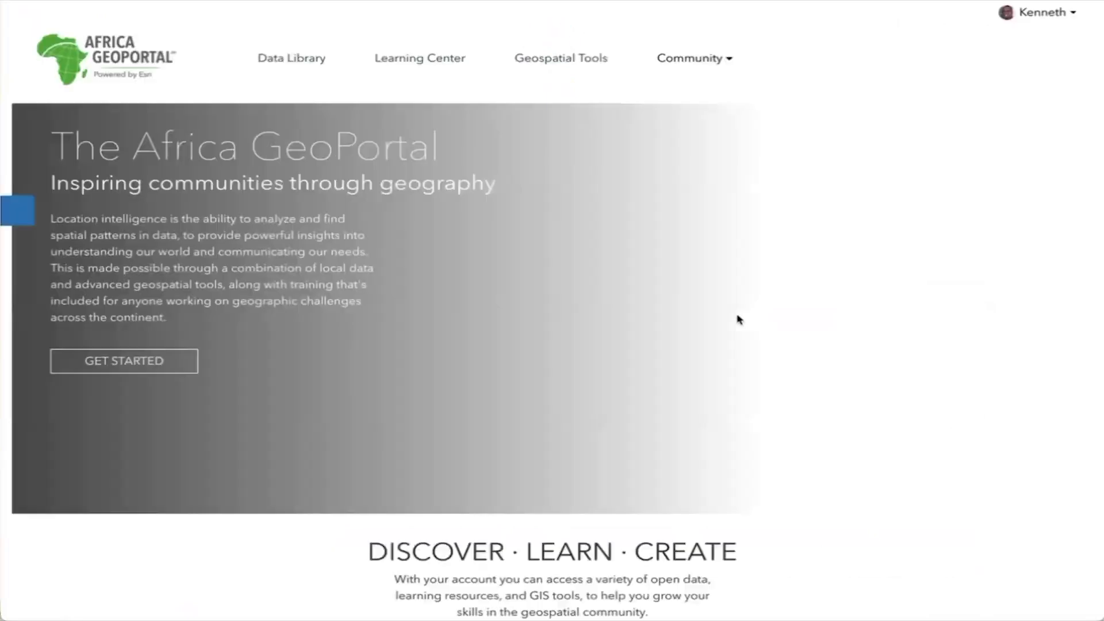
Look through the Africa GeoPortal home page, from the introduction down past the featured content, recommended training and essential tools
{"action": "scroll", "coordinate": [867, 241], "scroll_direction": "down", "scroll_amount": 1}
{"action": "scroll", "coordinate": [552, 356], "scroll_direction": "down", "scroll_amount": 3}
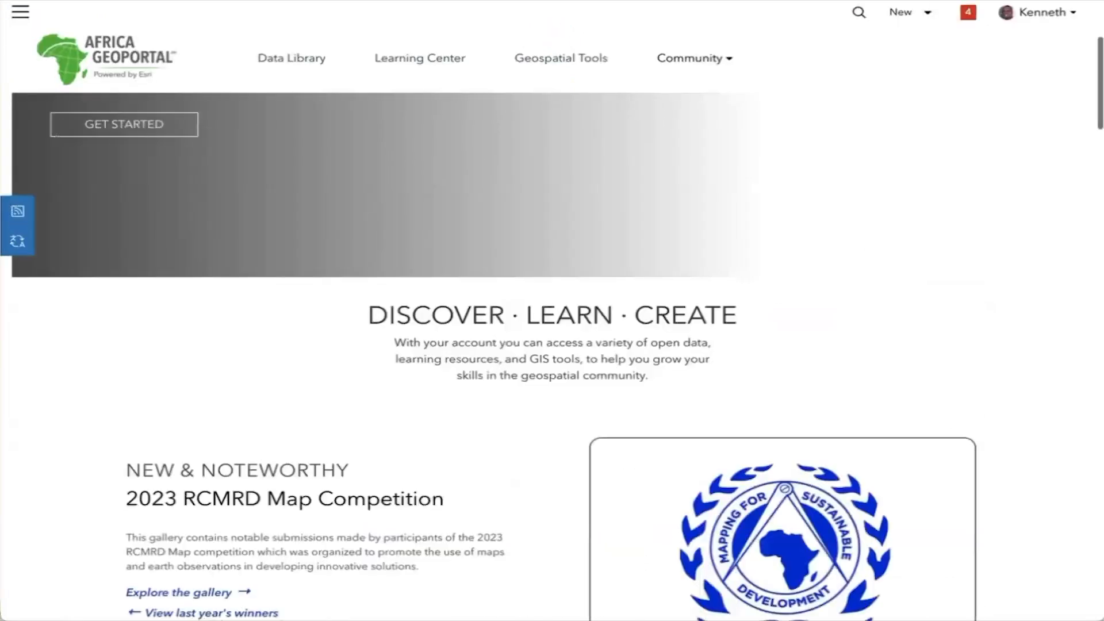
{"action": "scroll", "coordinate": [552, 357], "scroll_direction": "down", "scroll_amount": 8}
{"action": "scroll", "coordinate": [552, 356], "scroll_direction": "down", "scroll_amount": 1}
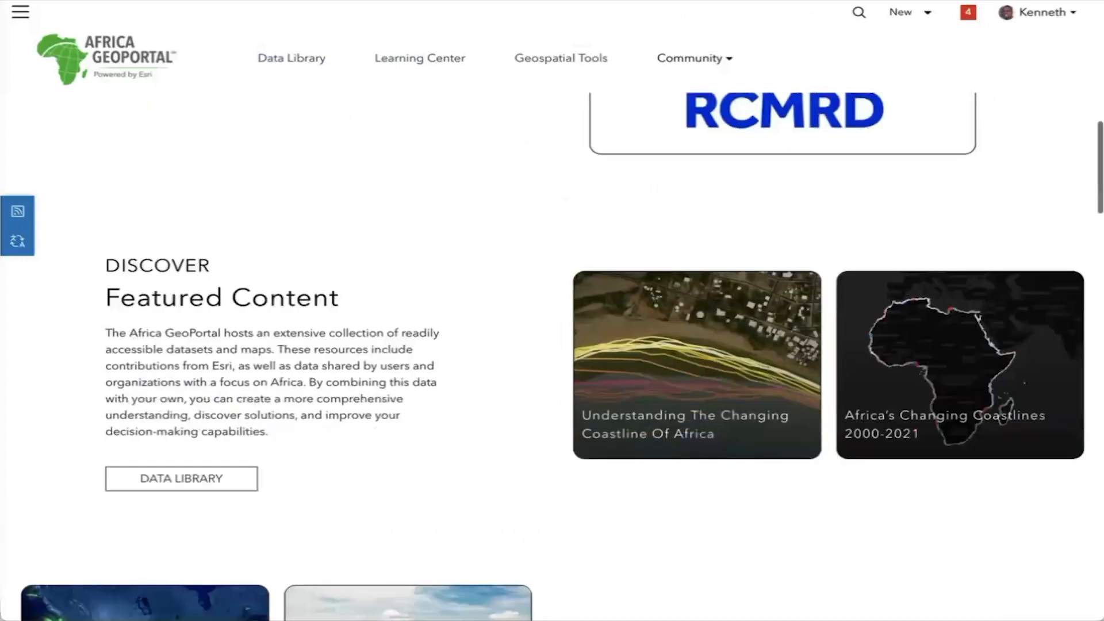
{"action": "scroll", "coordinate": [552, 356], "scroll_direction": "down", "scroll_amount": 9}
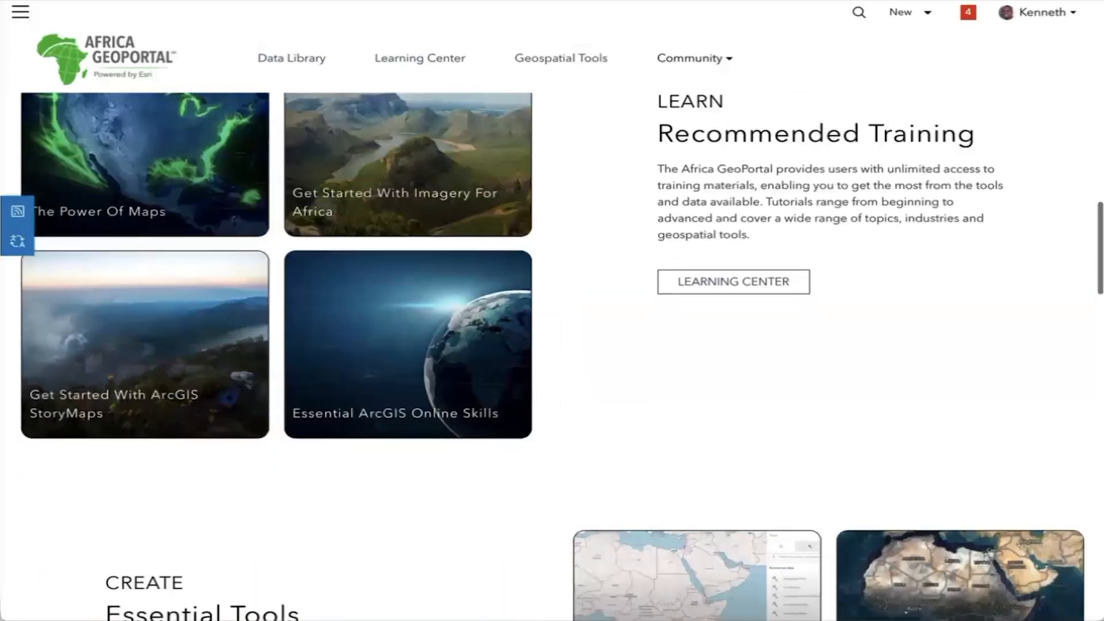
{"action": "scroll", "coordinate": [905, 264], "scroll_direction": "down", "scroll_amount": 6}
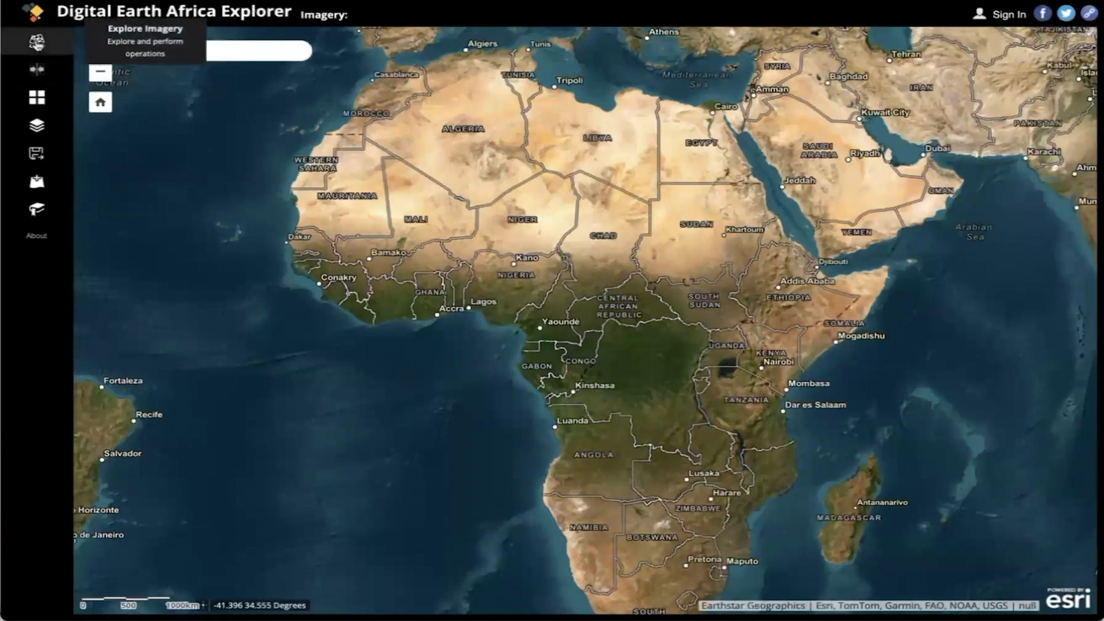
Preview the Landsat 8 Annual GeoMAD and Sentinel-2 layers in Explore Imagery, and set the layer to None
{"action": "left_click", "coordinate": [36, 41]}
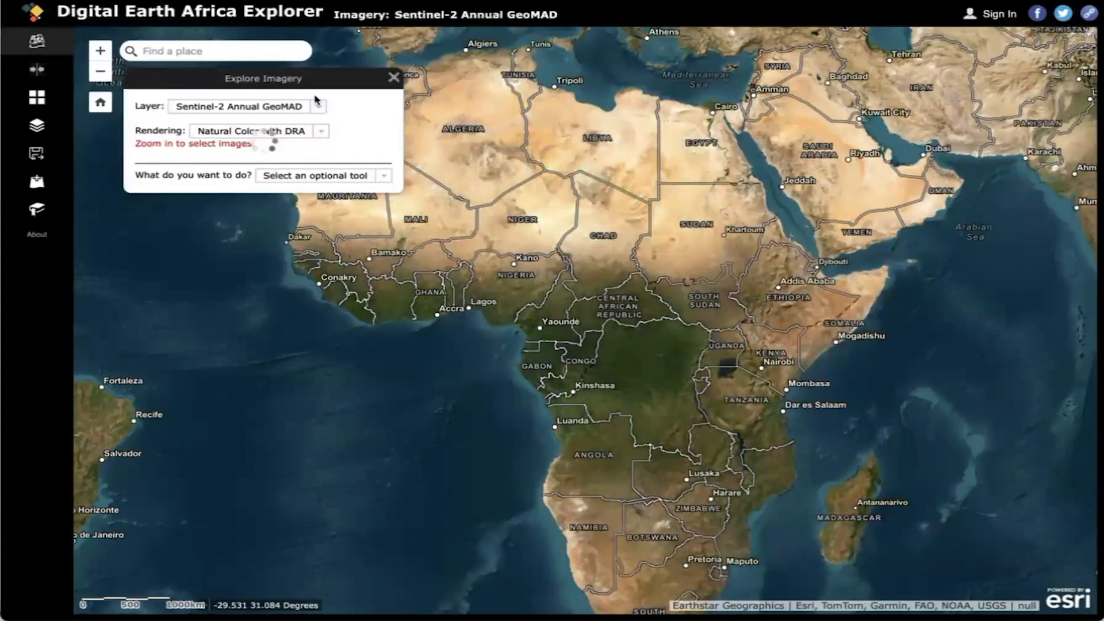
{"action": "left_click", "coordinate": [318, 106]}
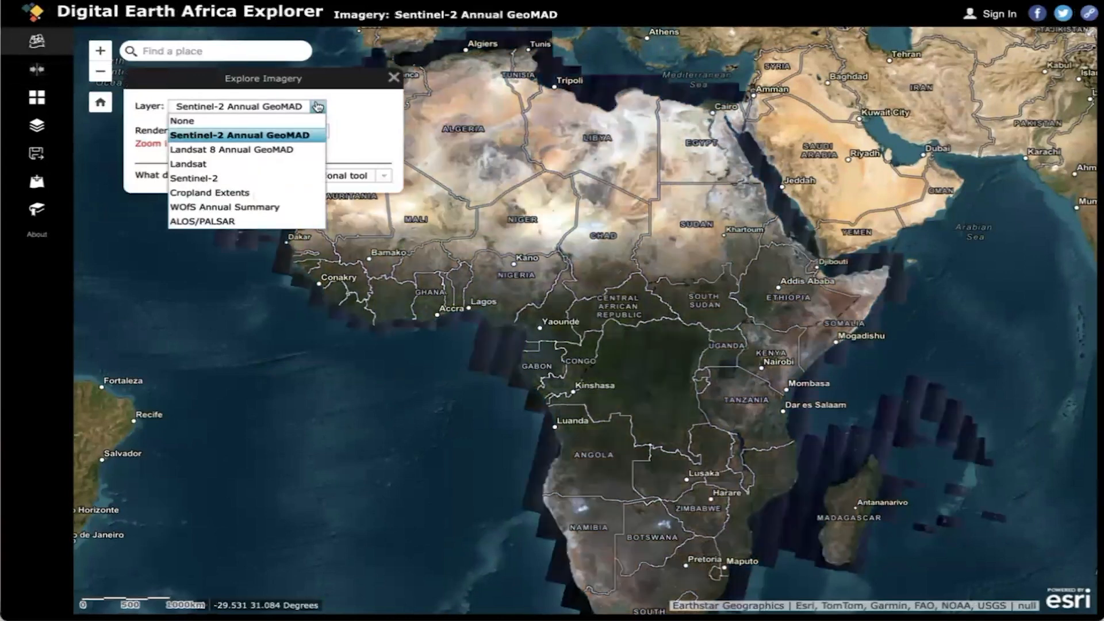
{"action": "left_click", "coordinate": [265, 149]}
{"action": "left_click", "coordinate": [317, 107]}
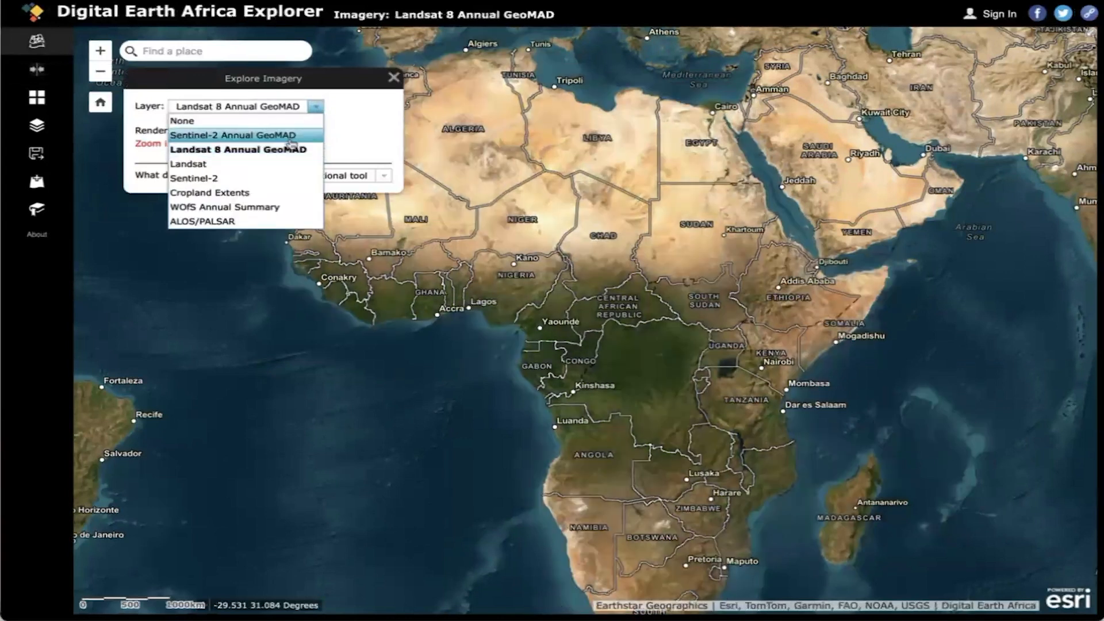
{"action": "left_click", "coordinate": [260, 180]}
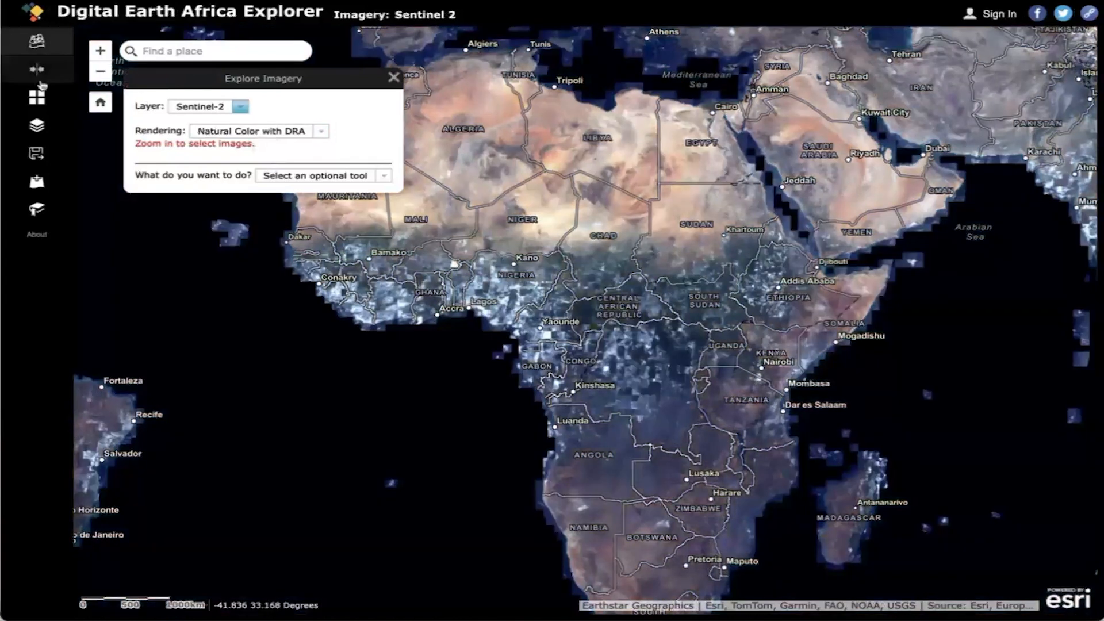
{"action": "left_click", "coordinate": [210, 107]}
{"action": "left_click", "coordinate": [214, 113]}
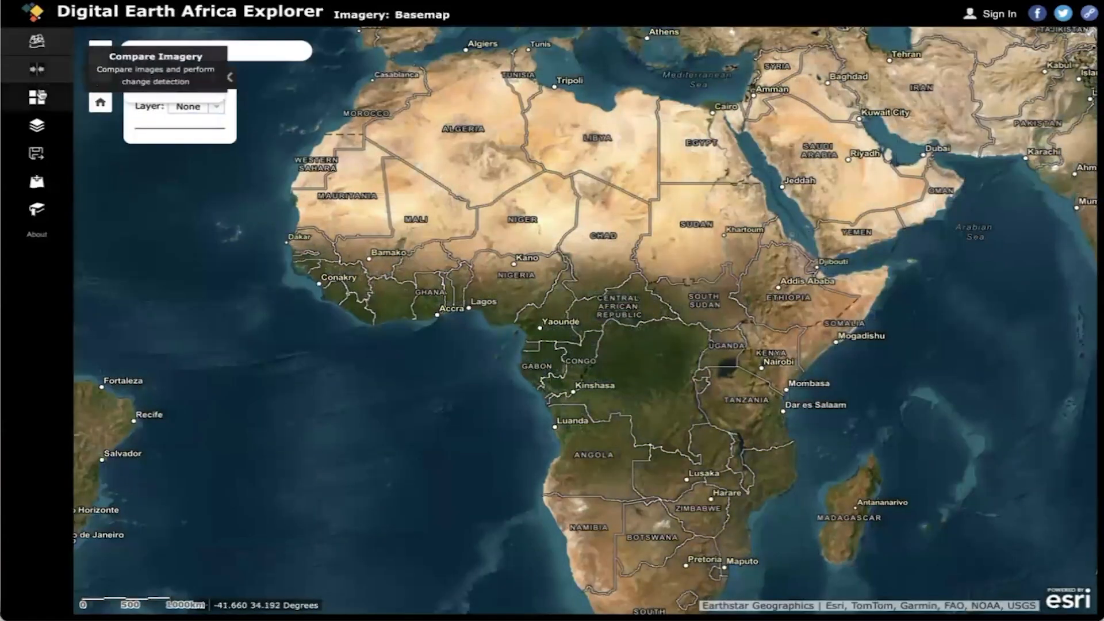
Look through the Compare Imagery, Basemap Gallery, Layer List and Explore Imagery tools, and leave them all closed
{"action": "left_click", "coordinate": [38, 99]}
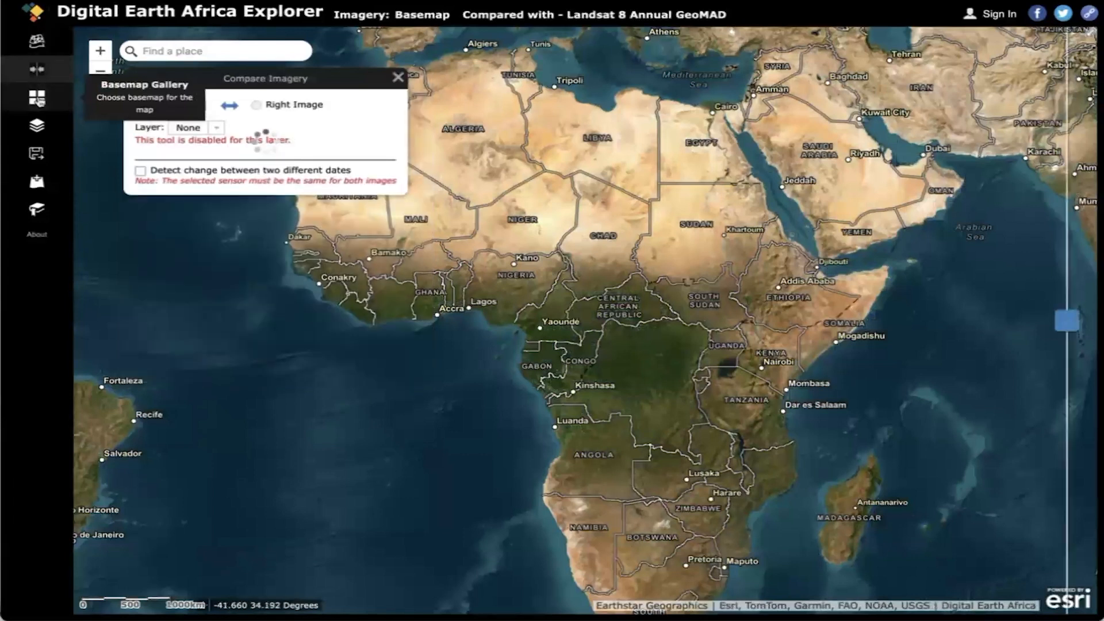
{"action": "left_click", "coordinate": [38, 99]}
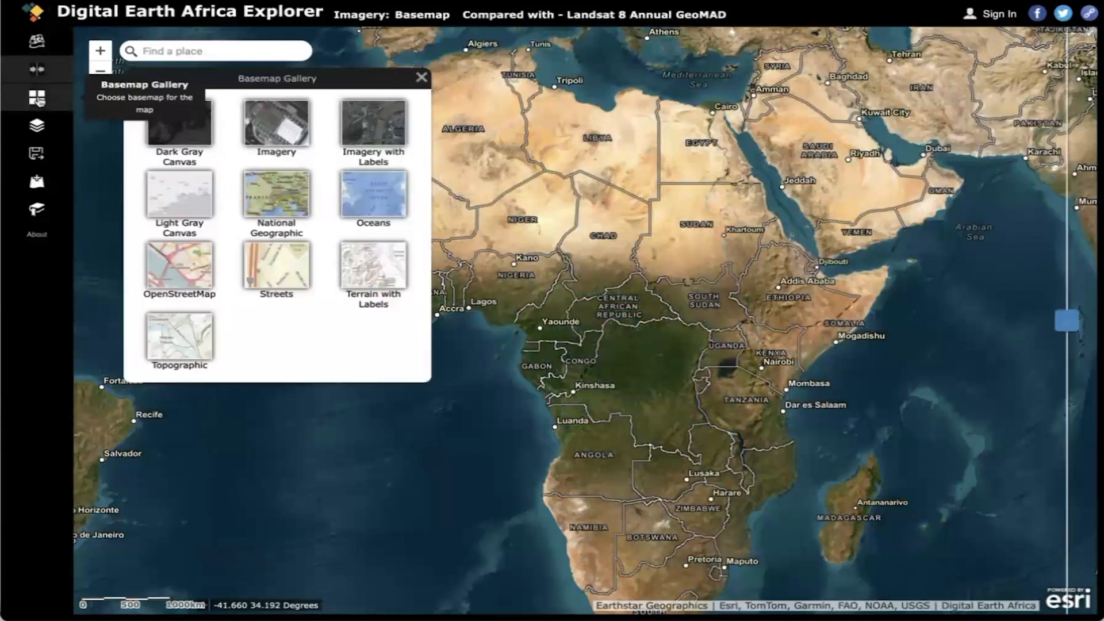
{"action": "left_click", "coordinate": [37, 127]}
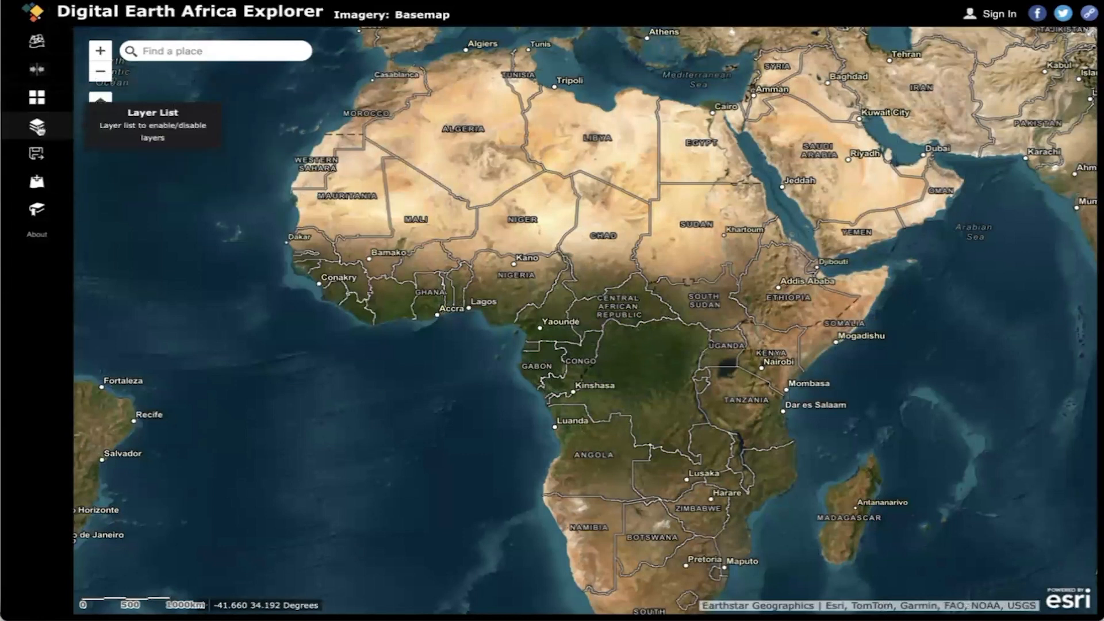
{"action": "left_click", "coordinate": [38, 128]}
{"action": "left_click", "coordinate": [38, 128]}
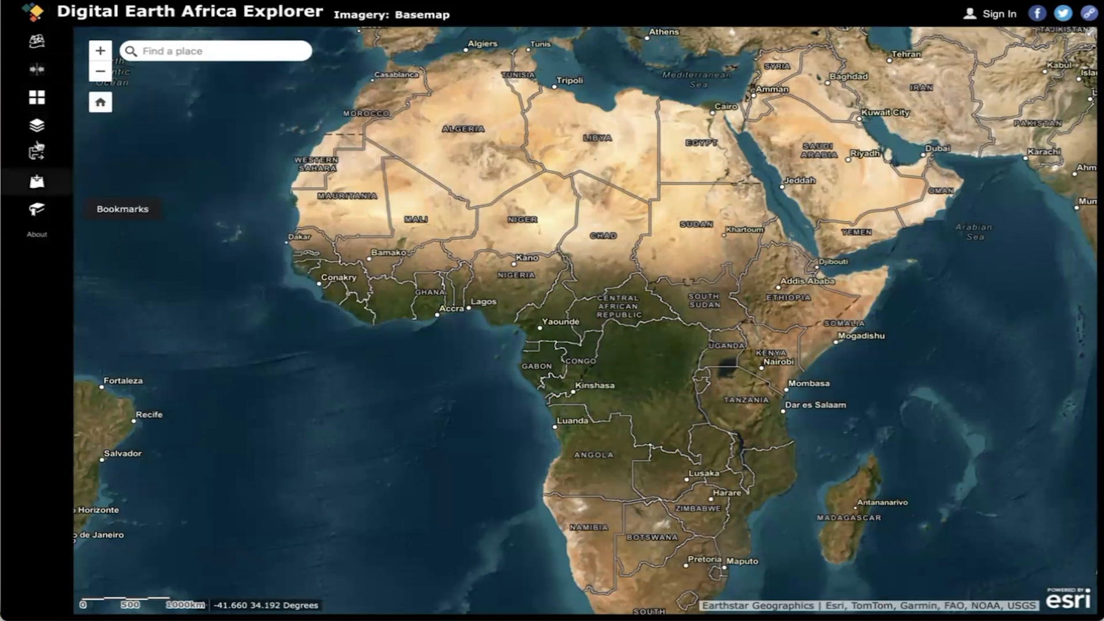
{"action": "left_click", "coordinate": [36, 41]}
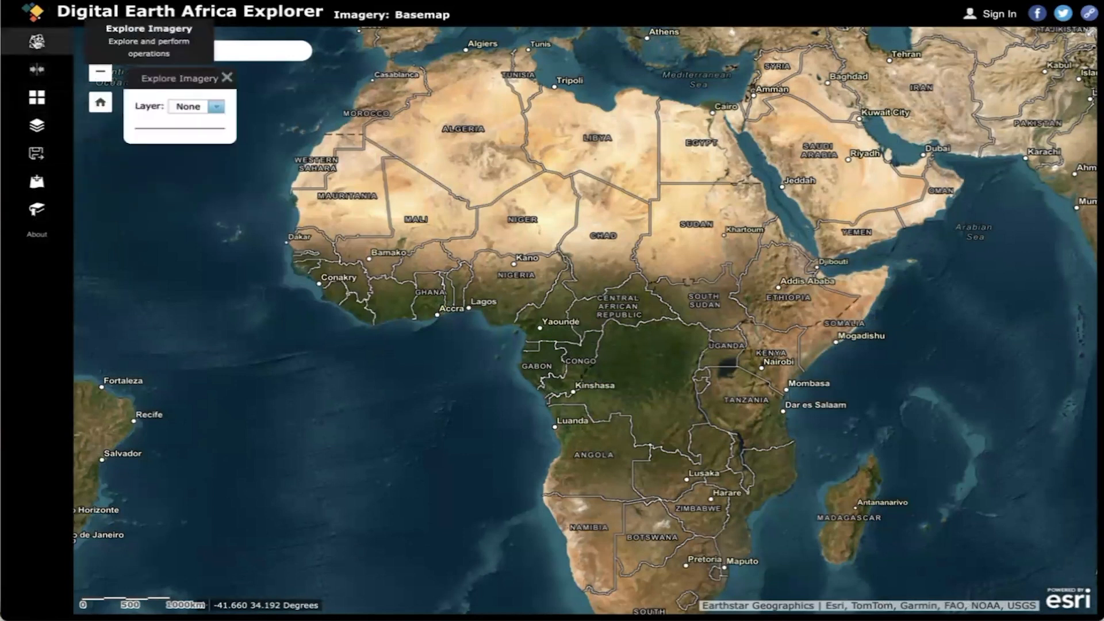
{"action": "left_click", "coordinate": [227, 77]}
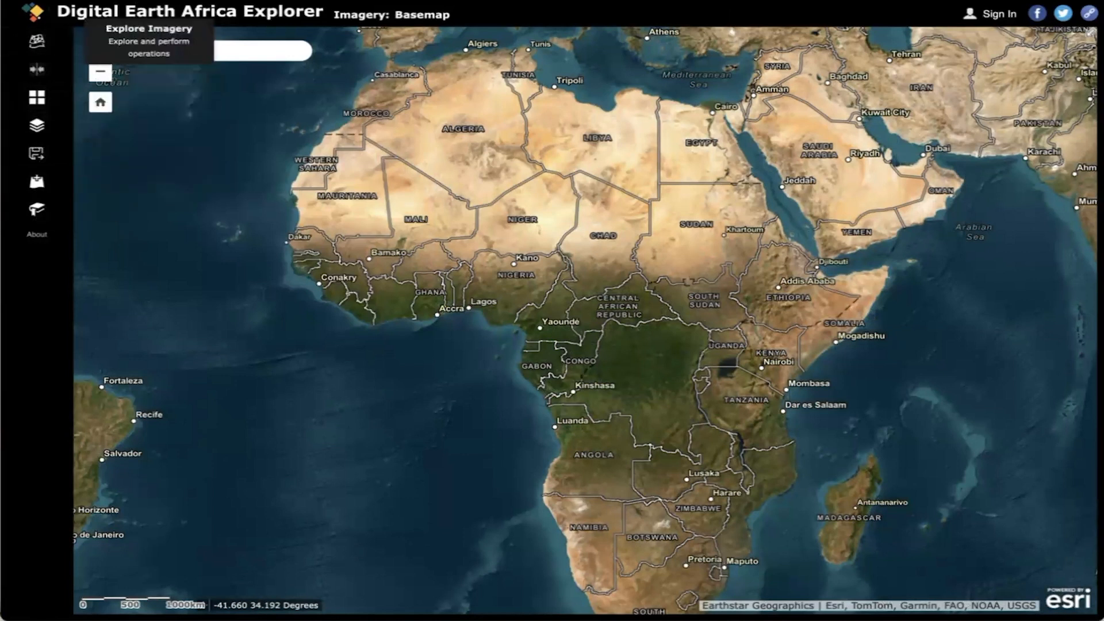
Generate a share link for the current map of Africa
{"action": "left_click", "coordinate": [1088, 14]}
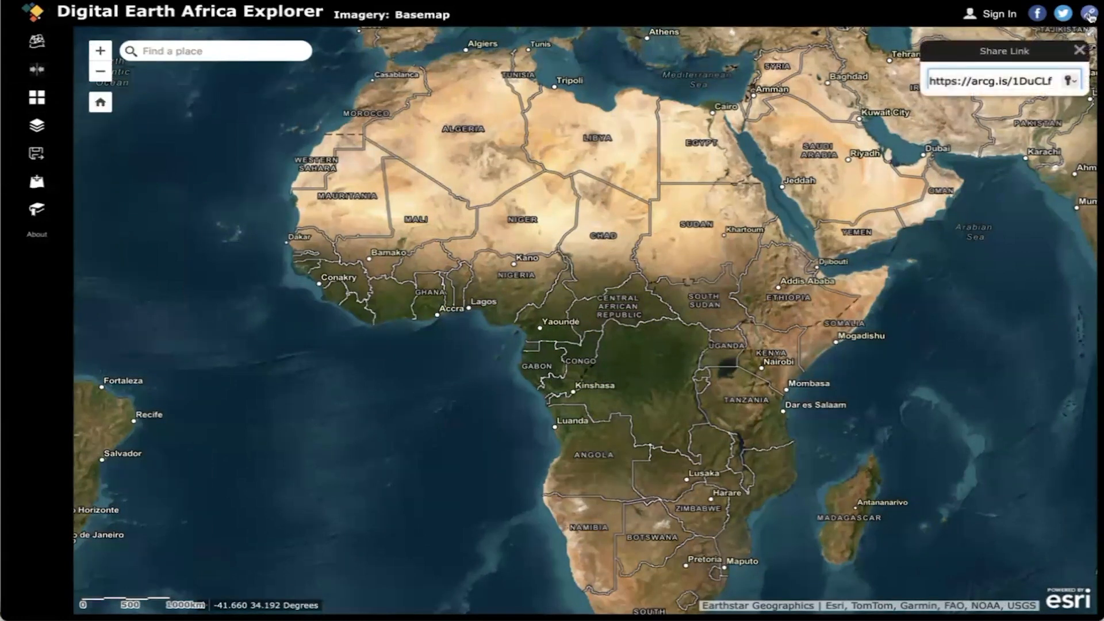
{"action": "left_click", "coordinate": [918, 0]}
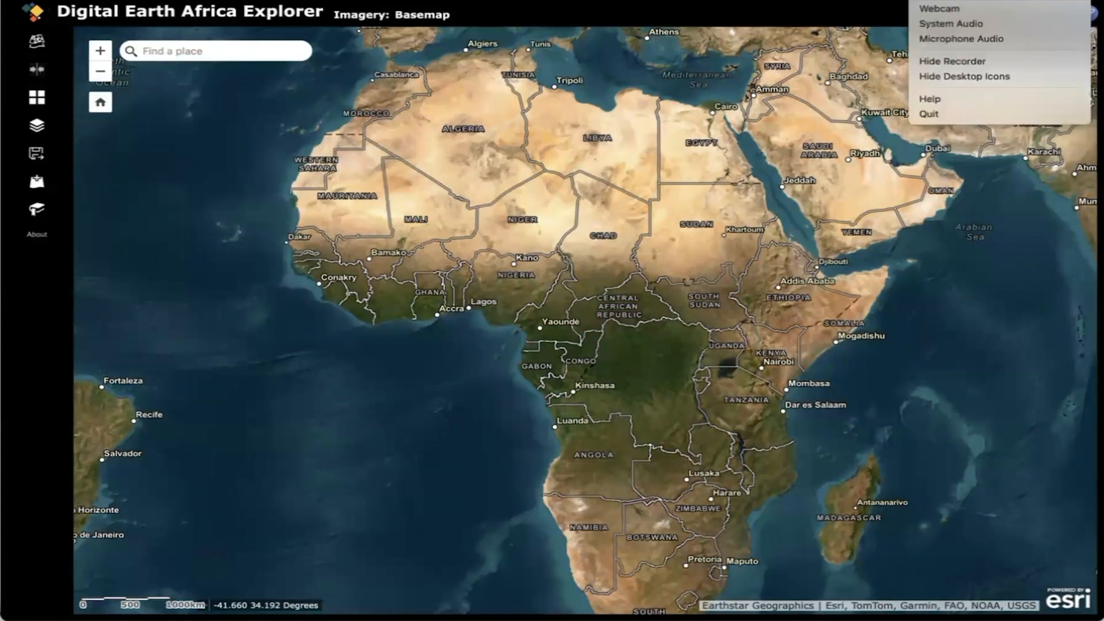
{"action": "left_click", "coordinate": [919, 1]}
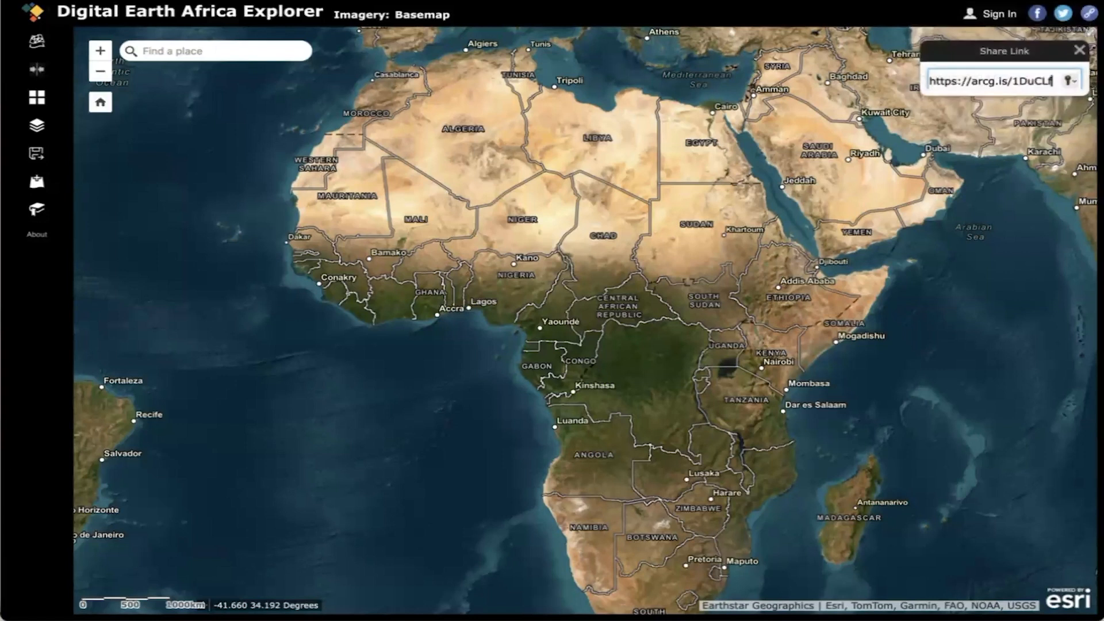
{"action": "left_click", "coordinate": [356, 584]}
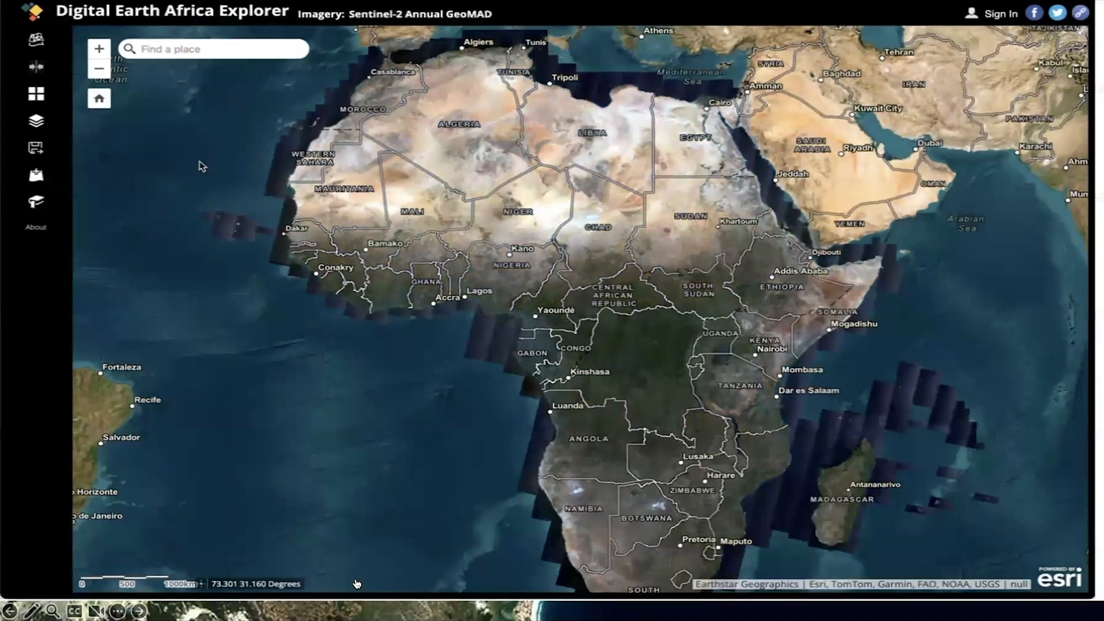
{"action": "left_click", "coordinate": [252, 515]}
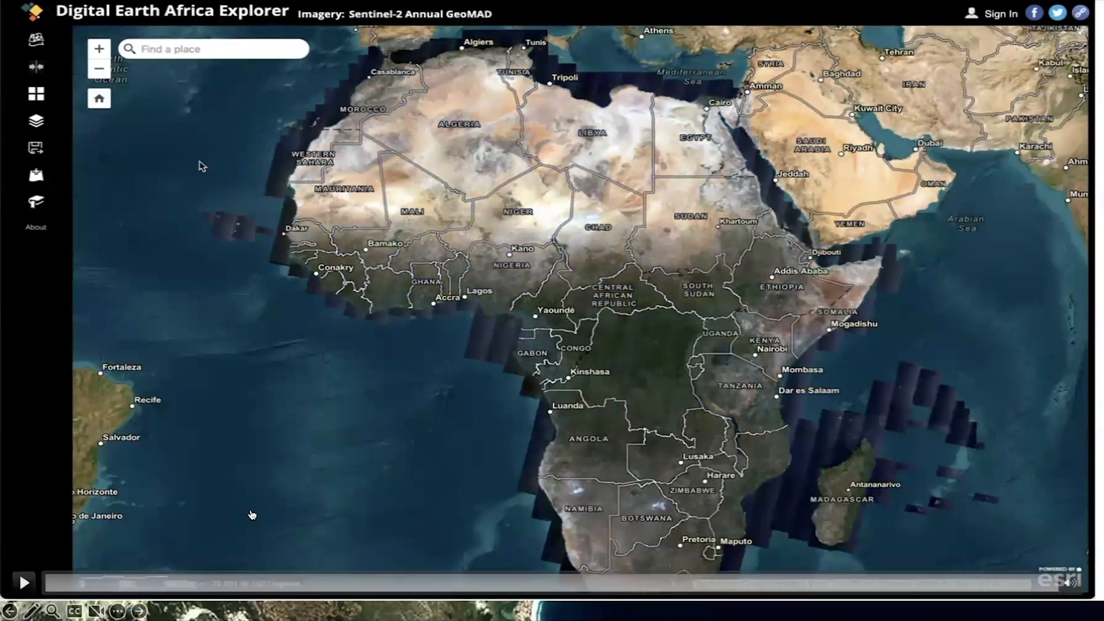
{"action": "left_click", "coordinate": [20, 583]}
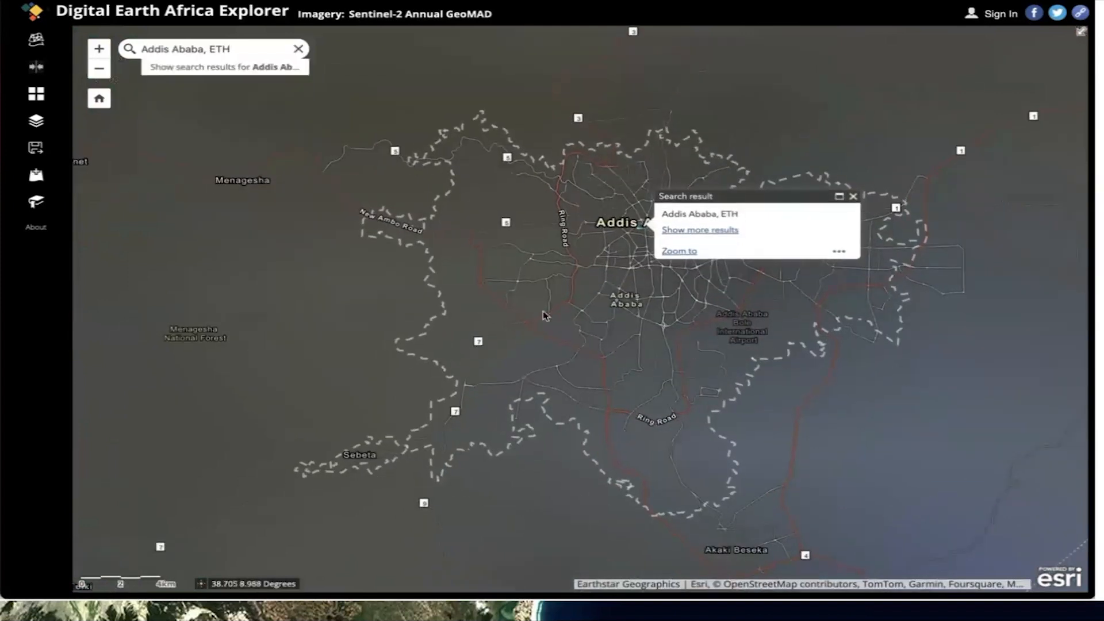
Dismiss the Addis Ababa search result pop-up and set the layer in Explore Imagery to Landsat
{"action": "left_click", "coordinate": [853, 196]}
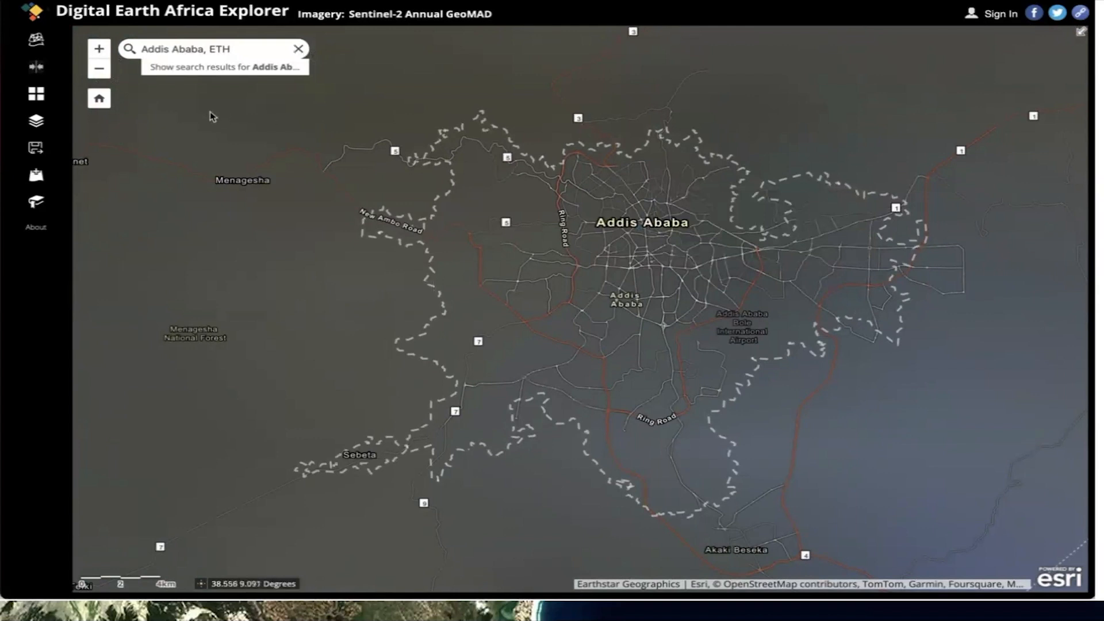
{"action": "left_click", "coordinate": [99, 69]}
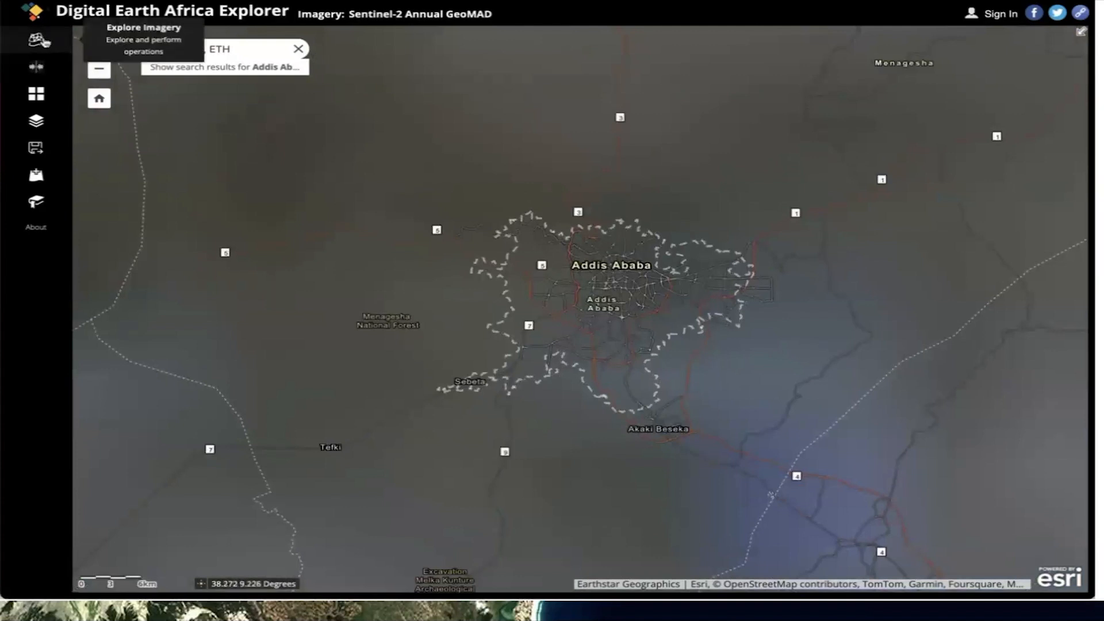
{"action": "left_click", "coordinate": [39, 40]}
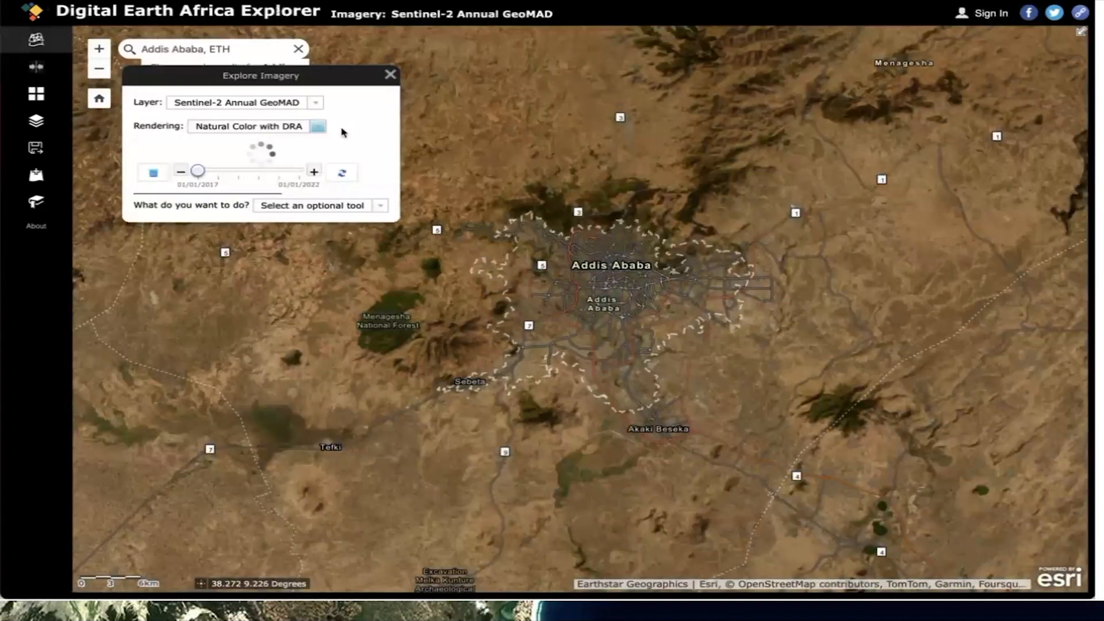
{"action": "left_click", "coordinate": [316, 103]}
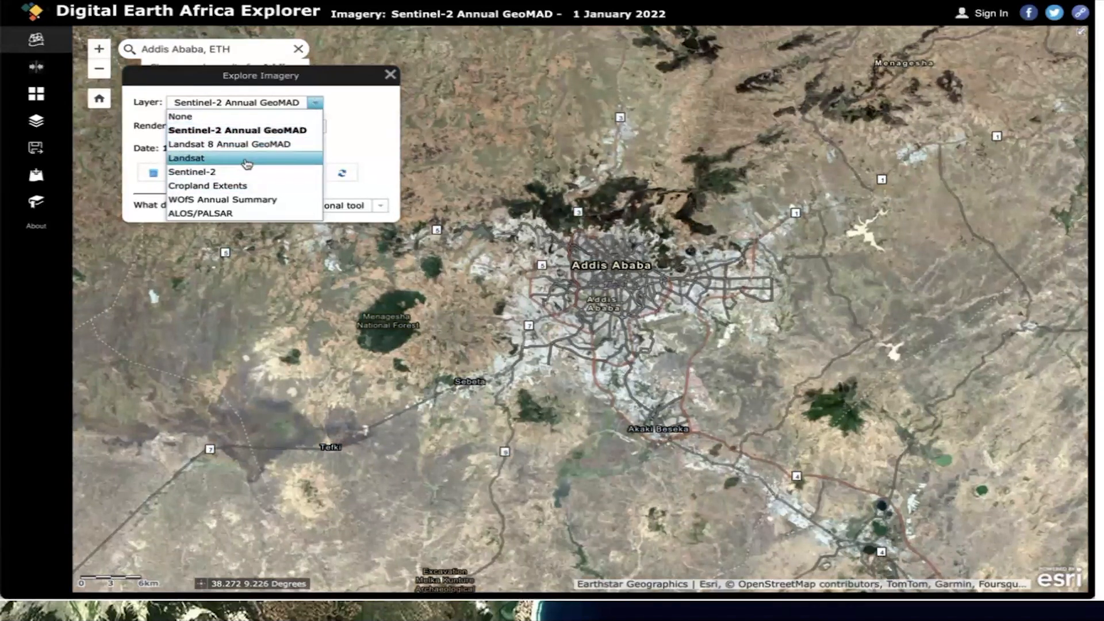
{"action": "left_click", "coordinate": [247, 161]}
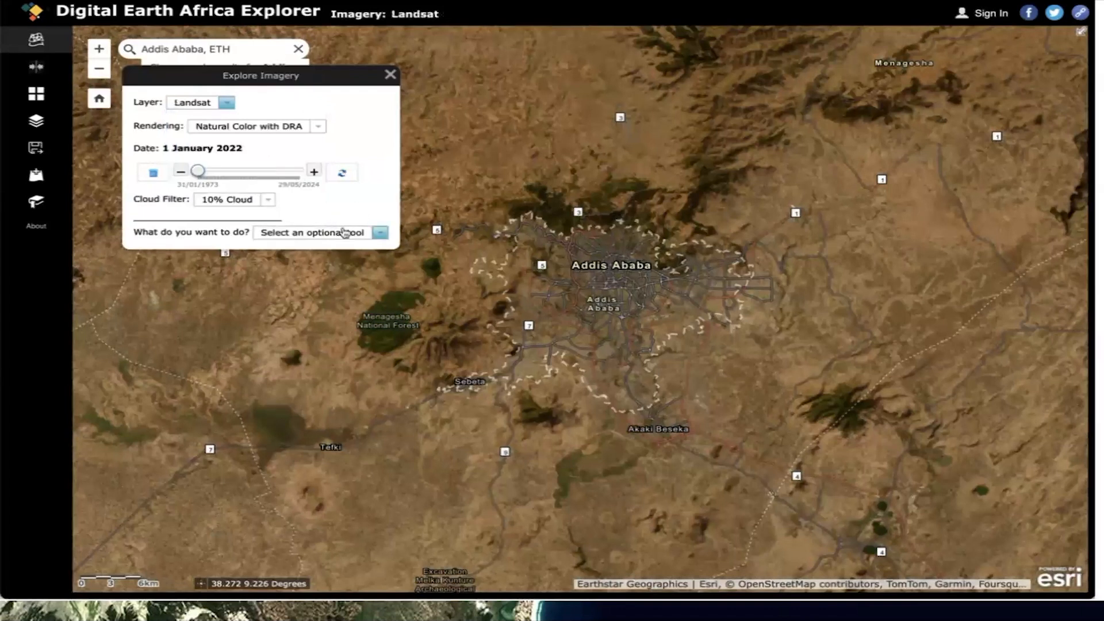
Set the Landsat imagery date to 24 May 2022, refresh the query, and choose the Short-wave Infrared with DRA rendering
{"action": "left_click", "coordinate": [377, 233]}
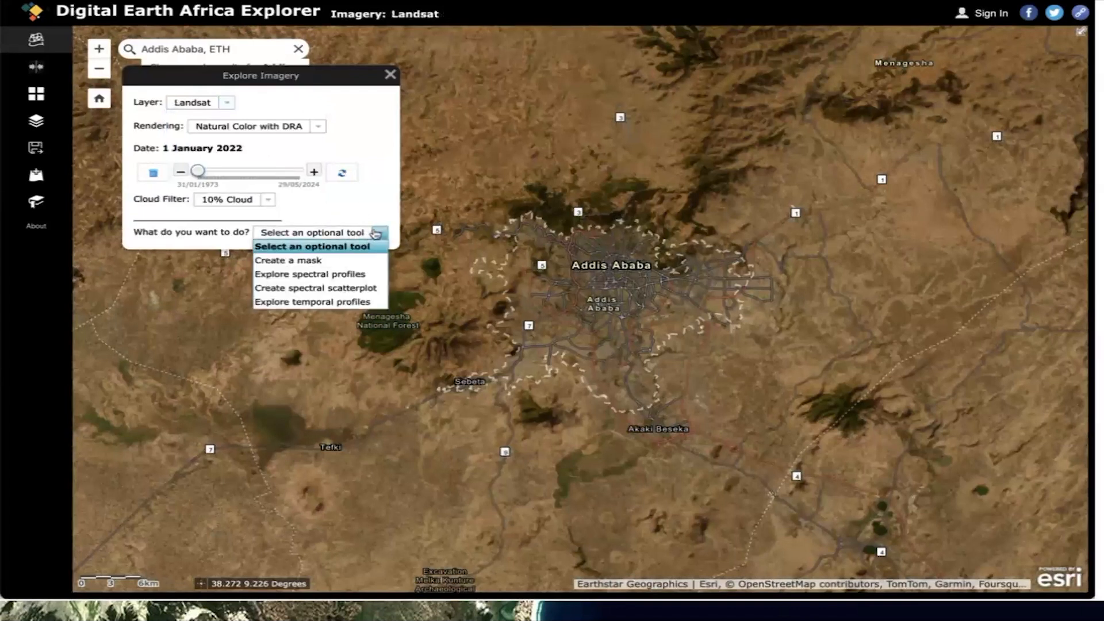
{"action": "left_click", "coordinate": [377, 234]}
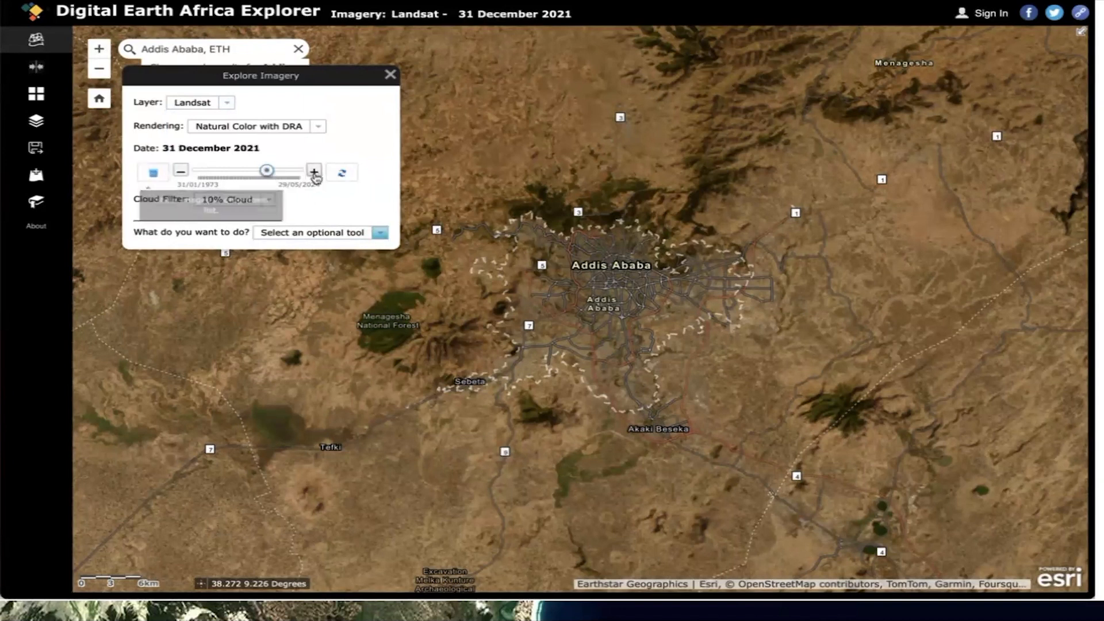
{"action": "mouse_move", "coordinate": [266, 171]}
{"action": "left_mouse_down"}
{"action": "mouse_move", "coordinate": [212, 172]}
{"action": "mouse_move", "coordinate": [280, 172]}
{"action": "left_mouse_up"}
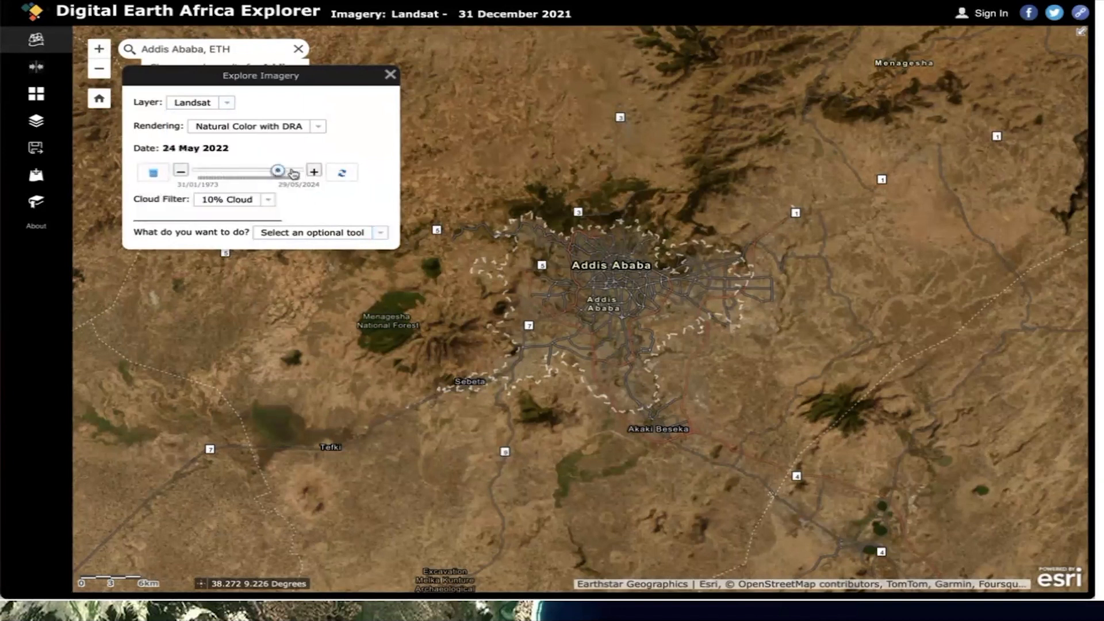
{"action": "left_click", "coordinate": [343, 174]}
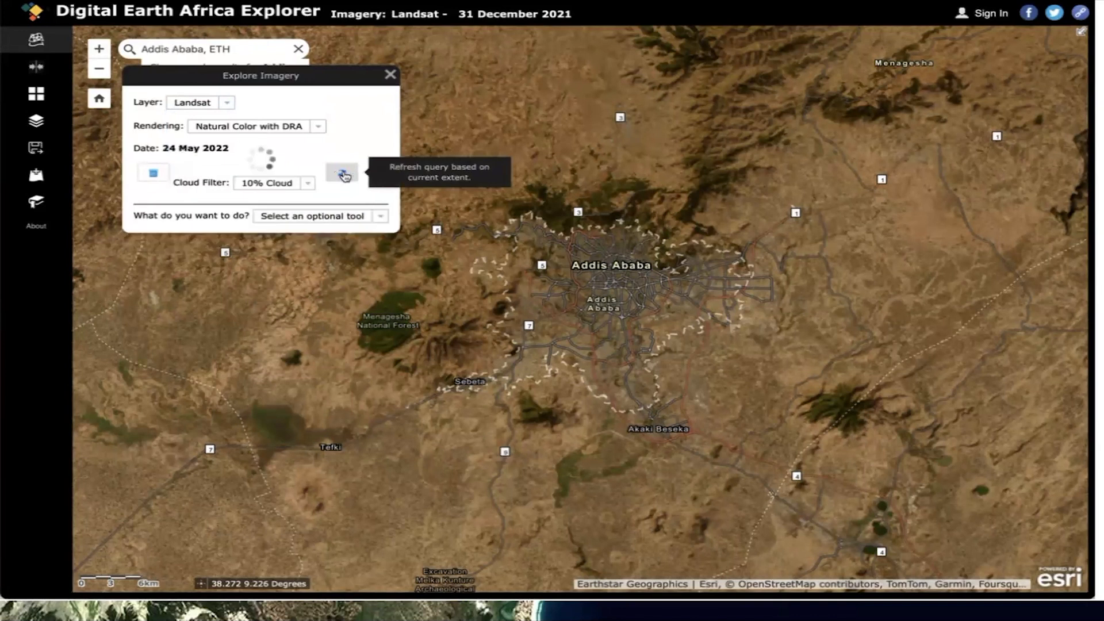
{"action": "left_click", "coordinate": [302, 128]}
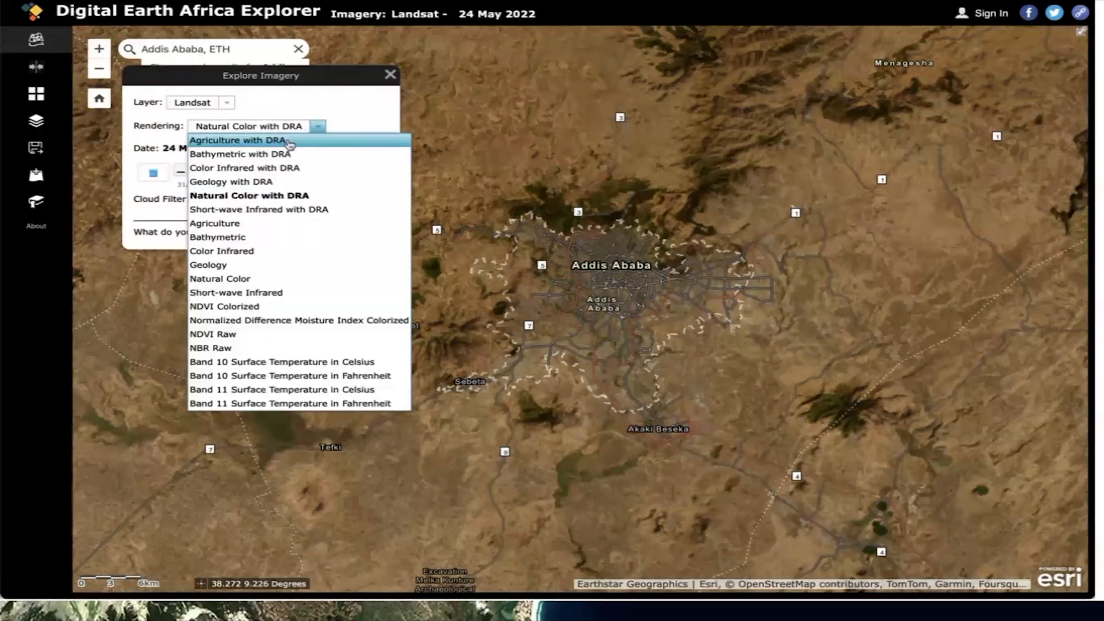
{"action": "left_click", "coordinate": [266, 210]}
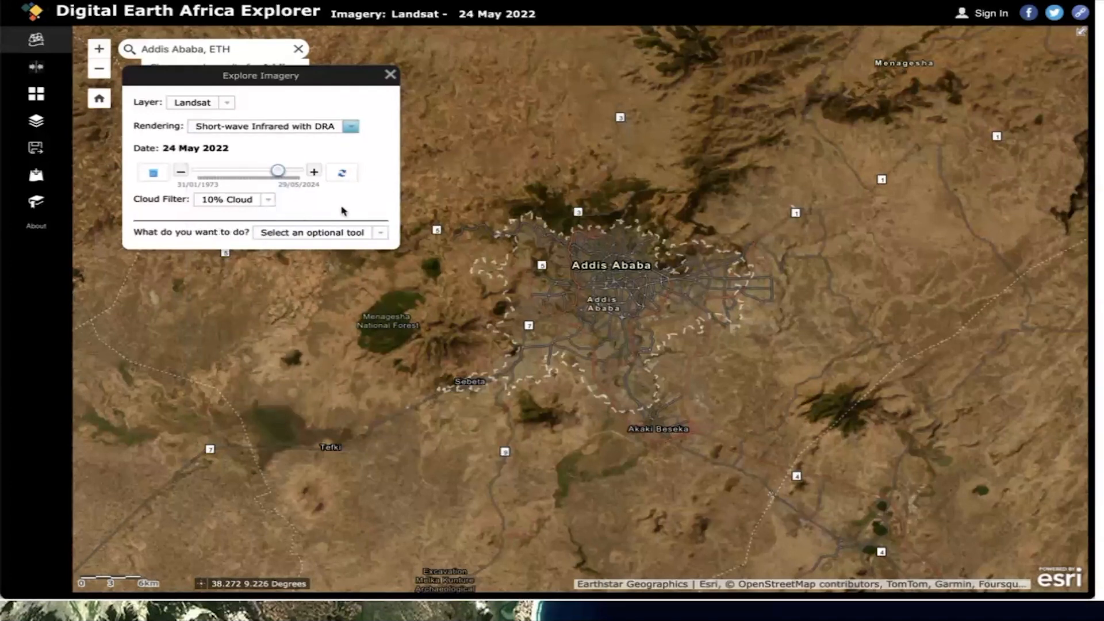
Set the Explore Imagery layer to Sentinel-2 Annual GeoMAD with the Color Infrared with DRA rendering
{"action": "left_click", "coordinate": [227, 102]}
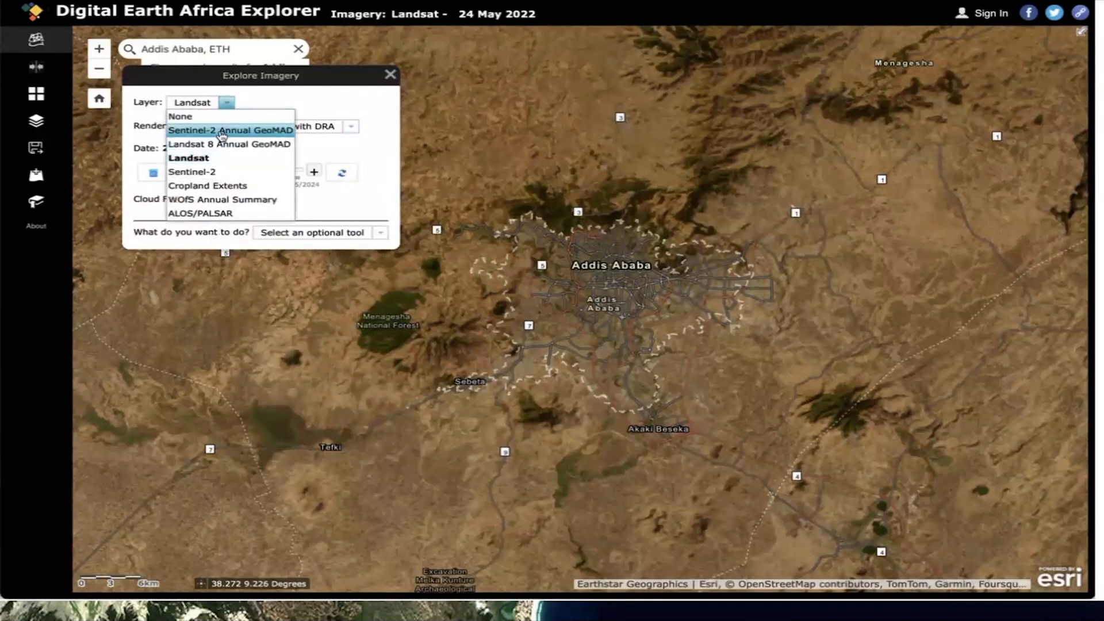
{"action": "left_click", "coordinate": [222, 130]}
{"action": "left_click", "coordinate": [264, 127]}
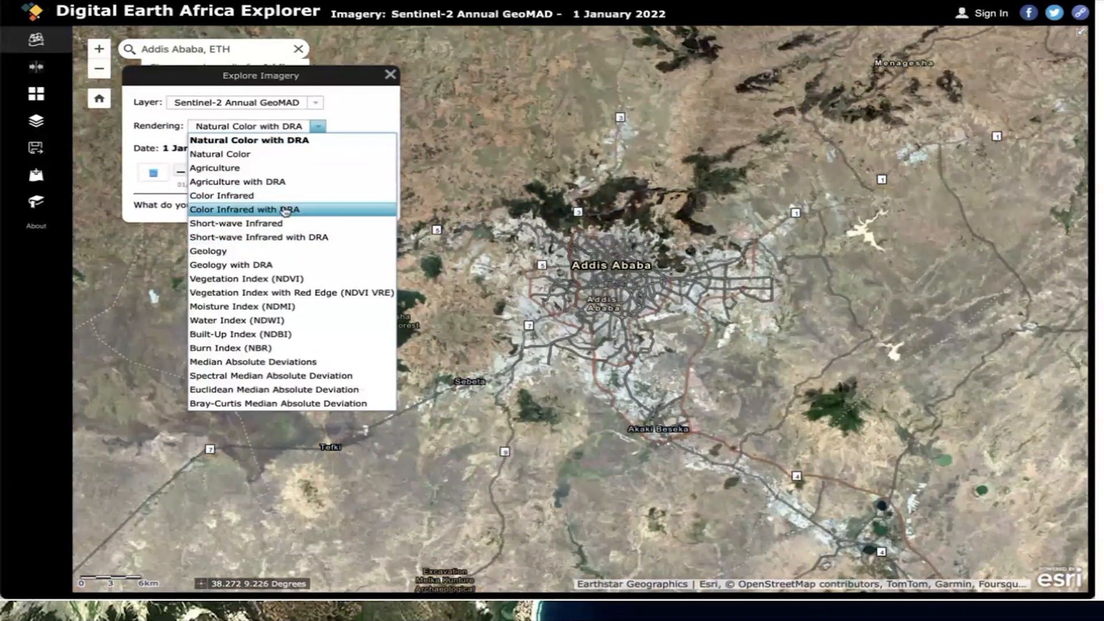
{"action": "left_click", "coordinate": [285, 211]}
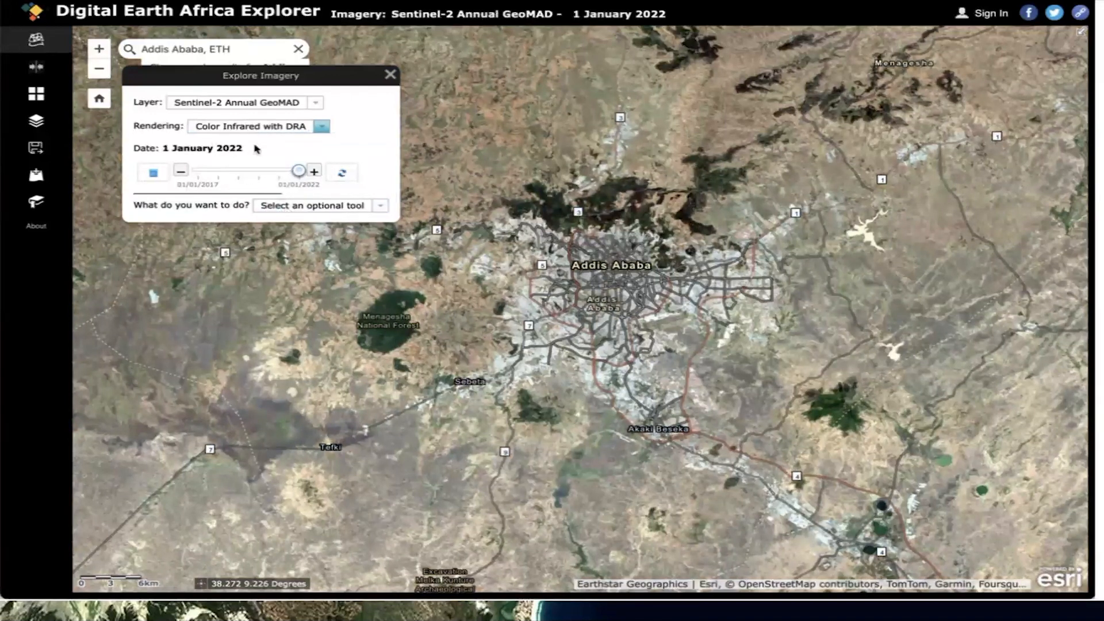
Switch the Sentinel-2 Annual GeoMAD rendering to Natural Color, then to Natural Color with DRA
{"action": "left_click", "coordinate": [322, 125]}
{"action": "left_click", "coordinate": [266, 154]}
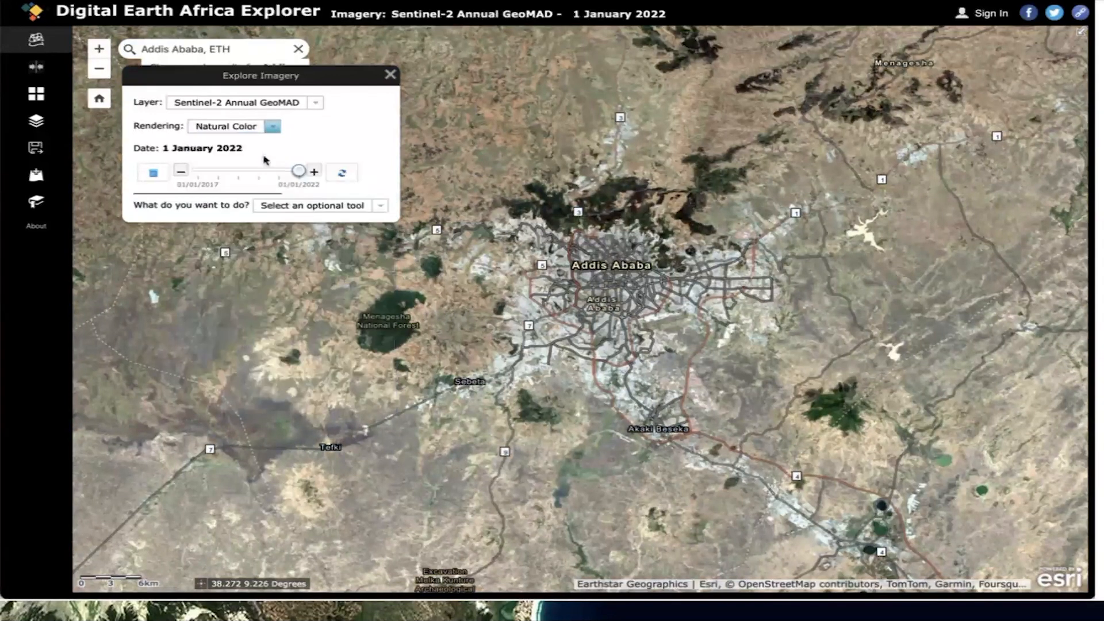
{"action": "left_click", "coordinate": [273, 127]}
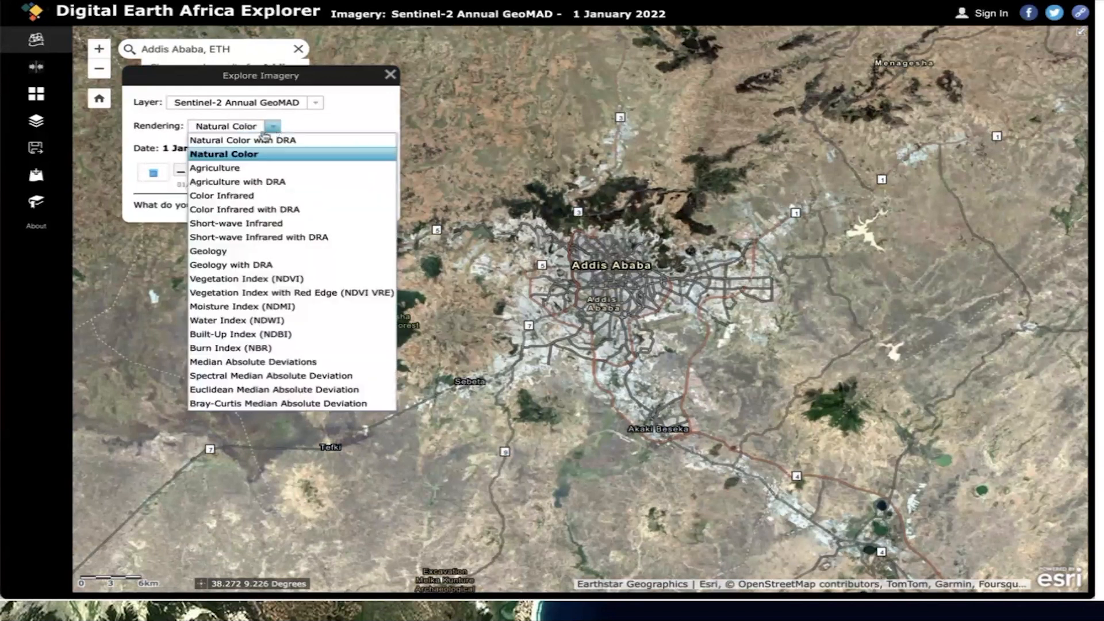
{"action": "left_click", "coordinate": [263, 139]}
View the Addis Ababa area in the Vegetation Index (NDVI) rendering, then in the Moisture Index (NDMI) rendering
{"action": "left_click", "coordinate": [315, 128]}
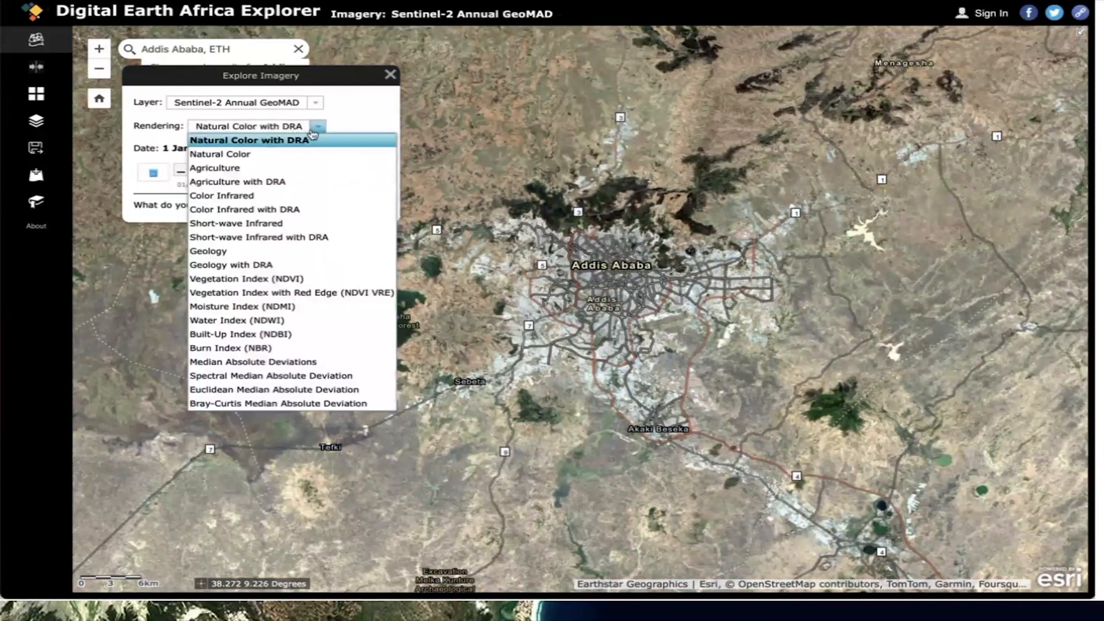
{"action": "left_click", "coordinate": [232, 278]}
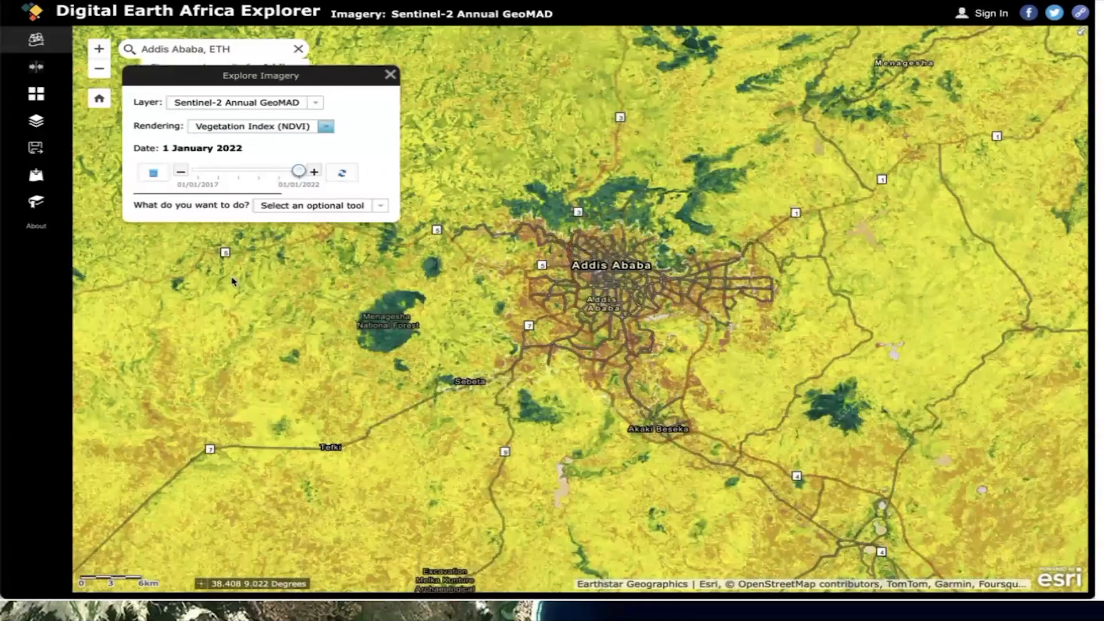
{"action": "left_click", "coordinate": [326, 127]}
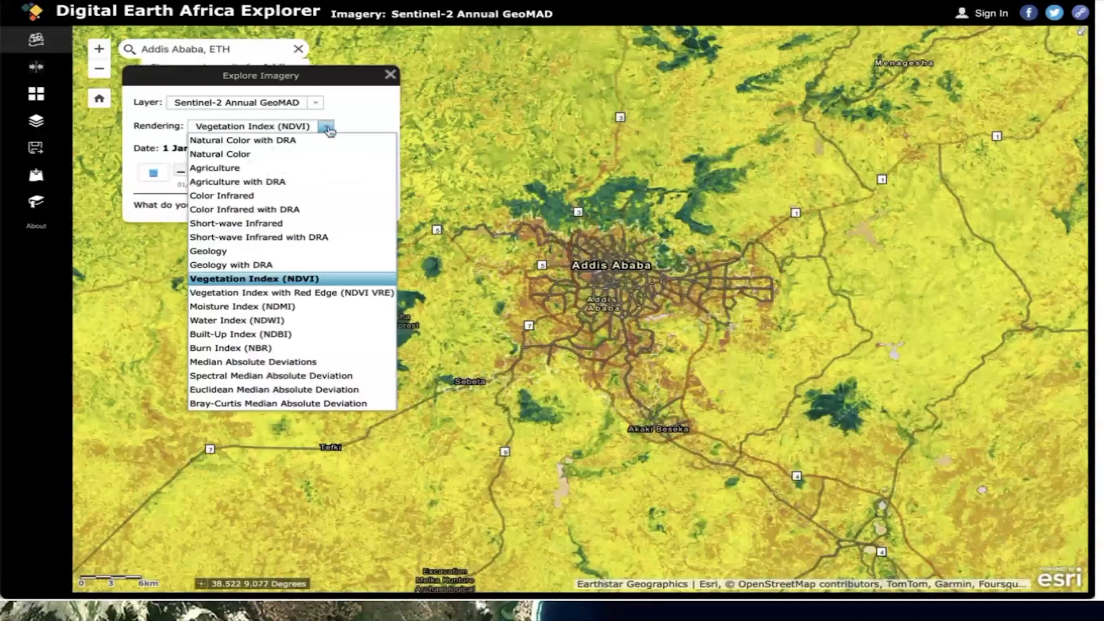
{"action": "left_click", "coordinate": [282, 306]}
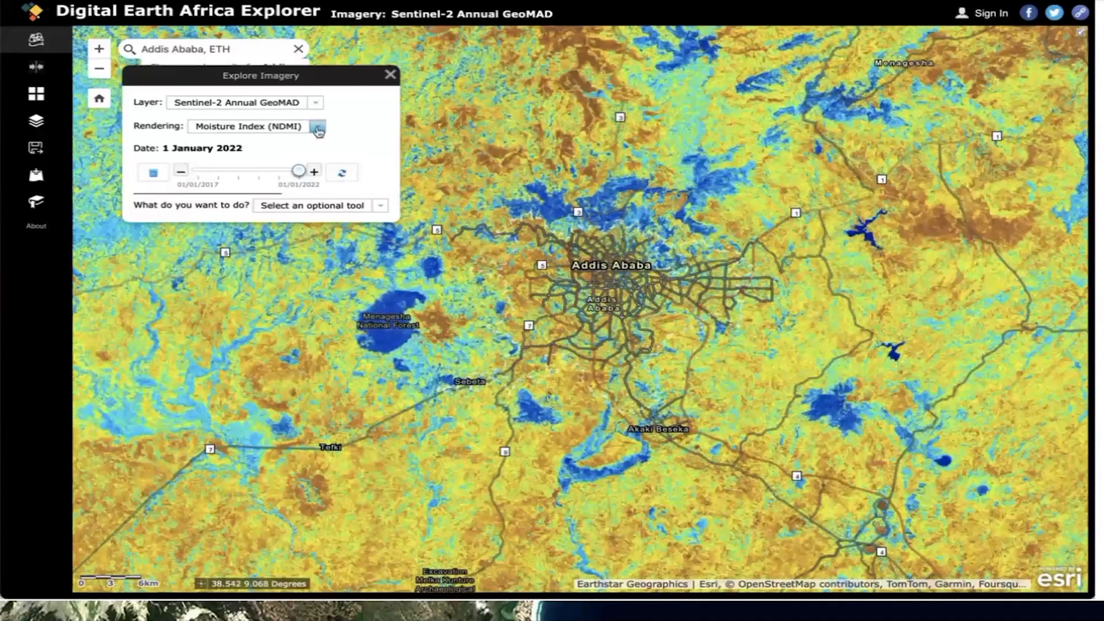
View the Built-Up Index (NDBI) rendering, set the rendering to Agriculture, and close Explore Imagery
{"action": "left_click", "coordinate": [318, 126]}
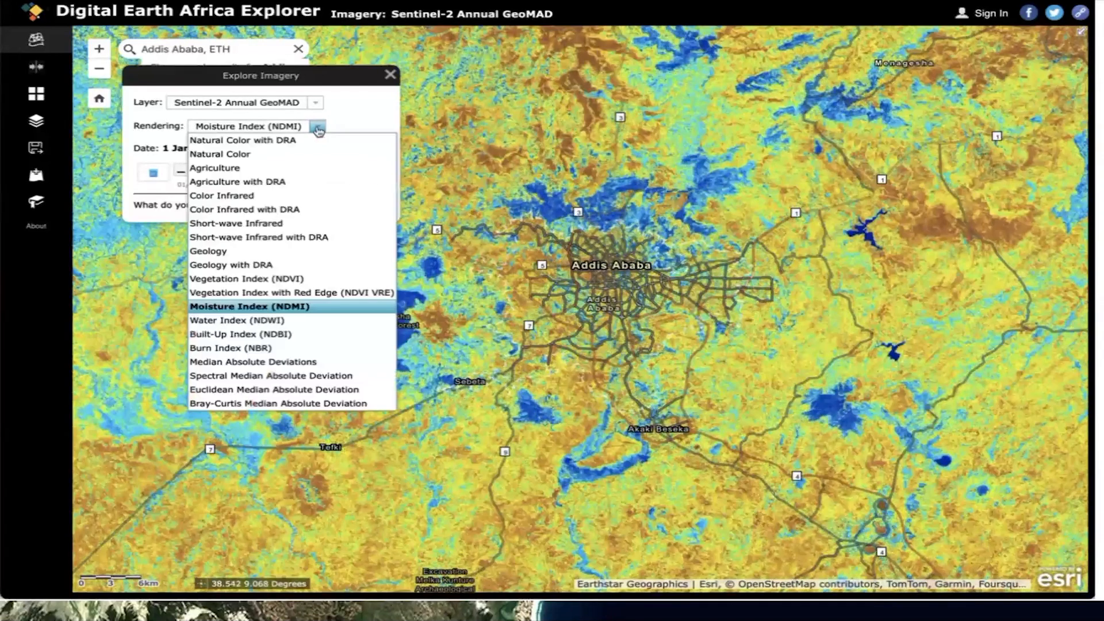
{"action": "left_click", "coordinate": [252, 335]}
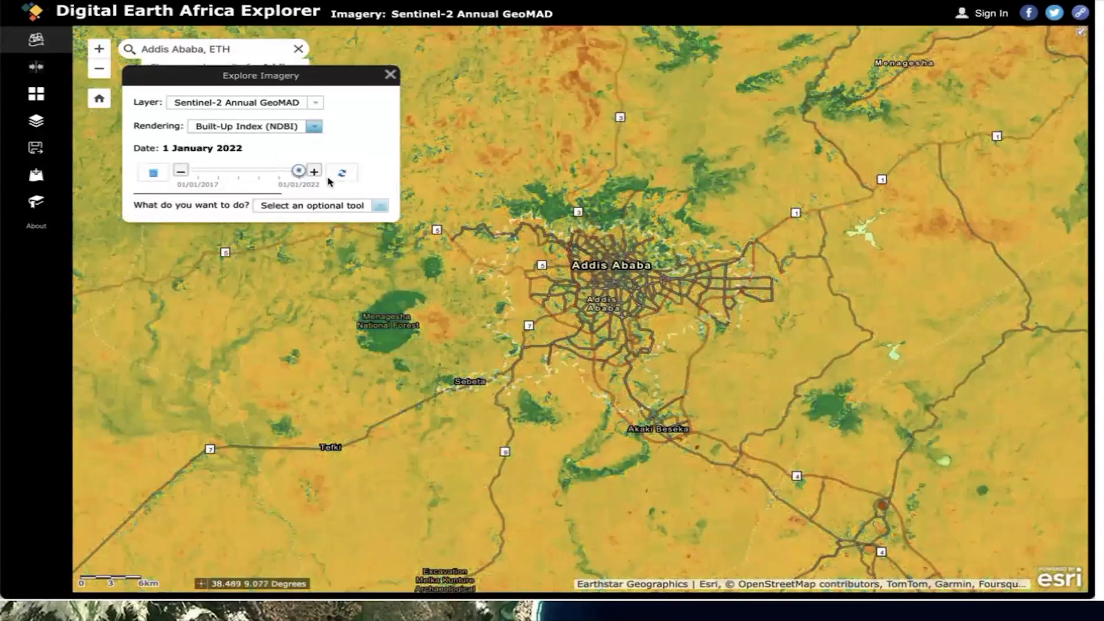
{"action": "left_click", "coordinate": [315, 127]}
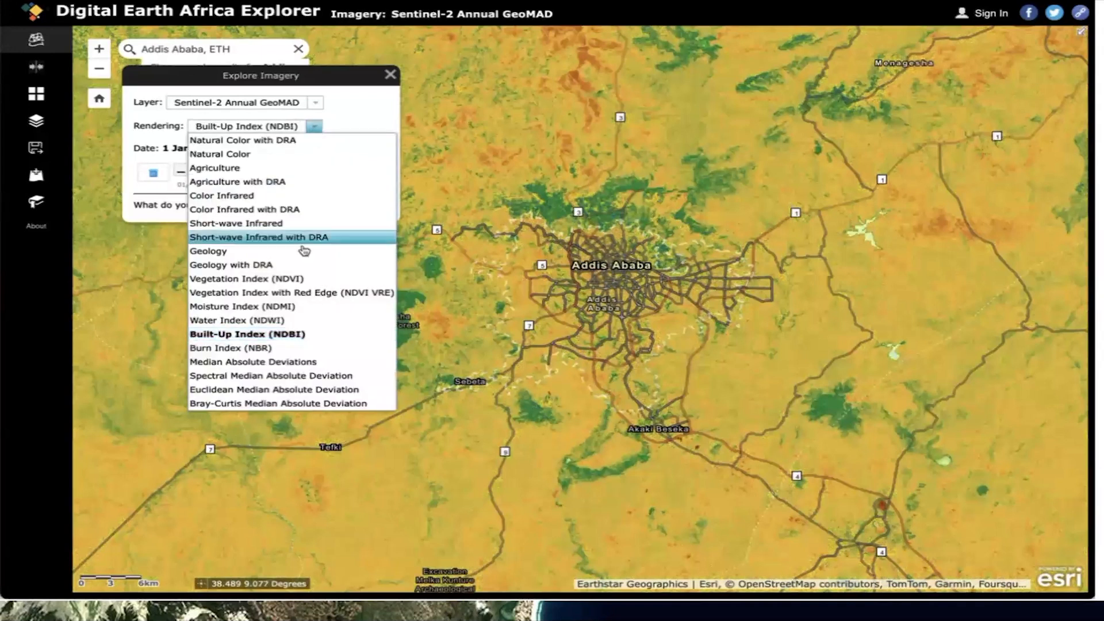
{"action": "left_click", "coordinate": [287, 168]}
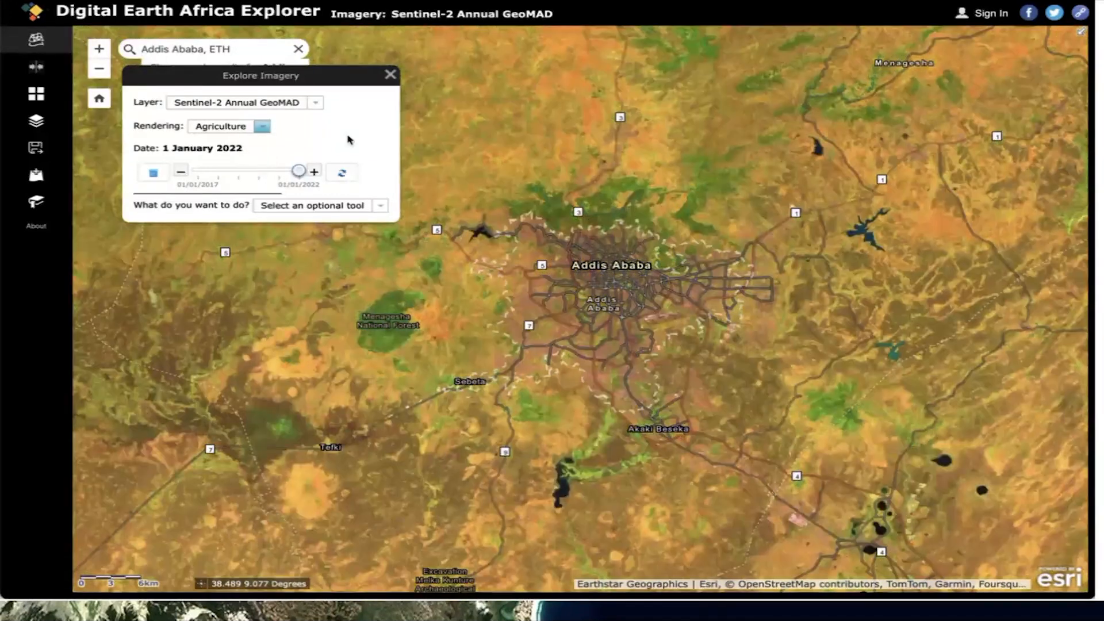
{"action": "left_click", "coordinate": [390, 76]}
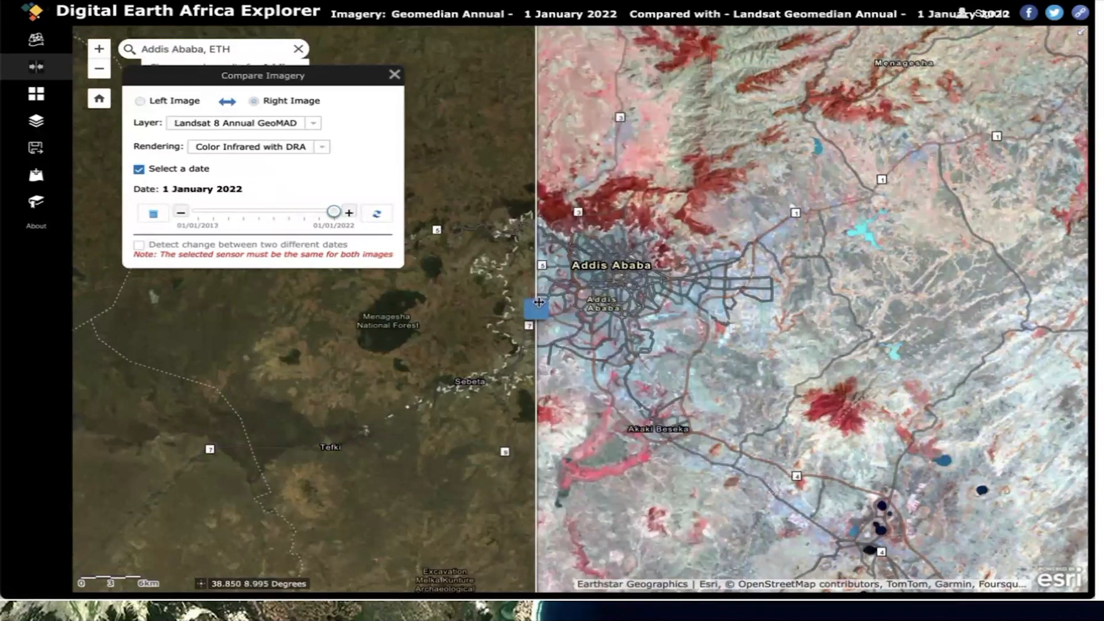
{"action": "left_click", "coordinate": [203, 557]}
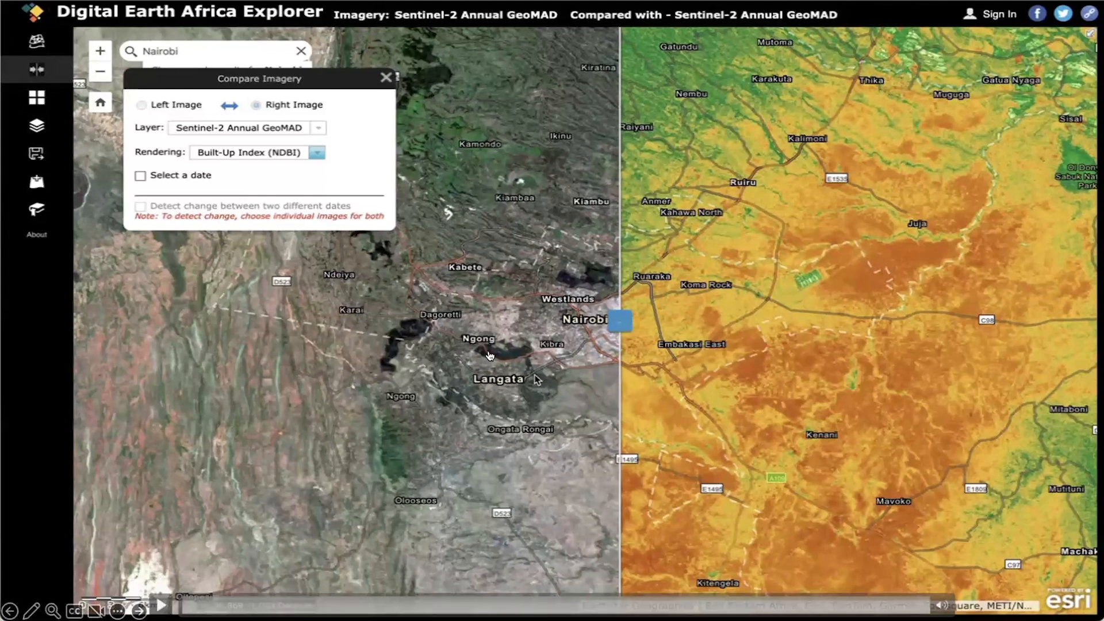
{"action": "left_click", "coordinate": [454, 347]}
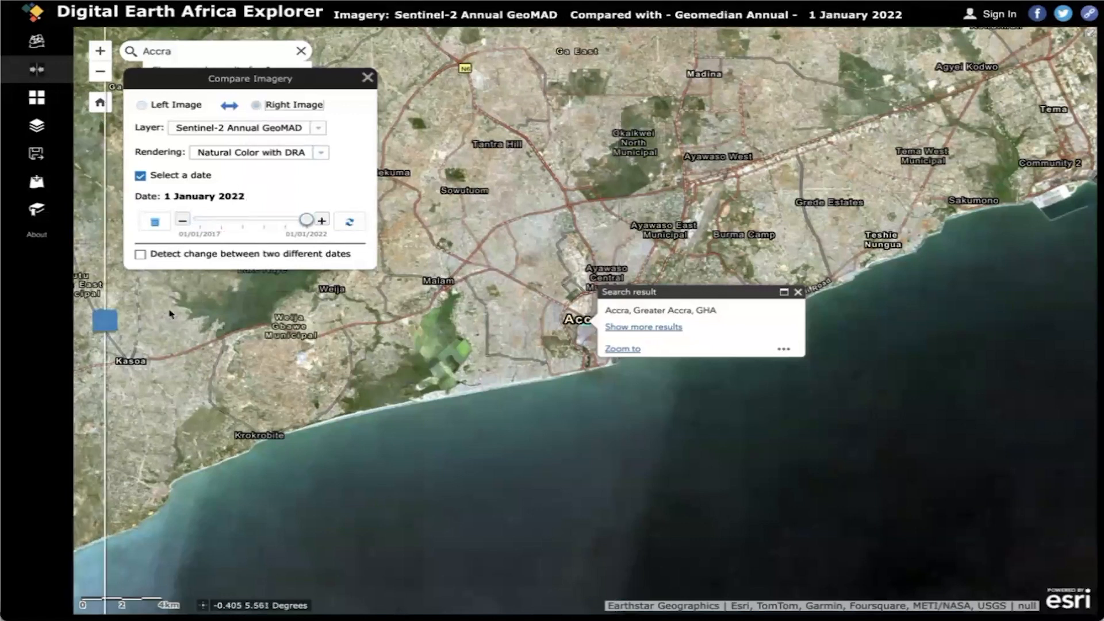
Dismiss the Accra search result pop-up and compare the two images over the city centre with the swipe divider
{"action": "left_click_drag", "start_coordinate": [111, 318], "coordinate": [626, 276]}
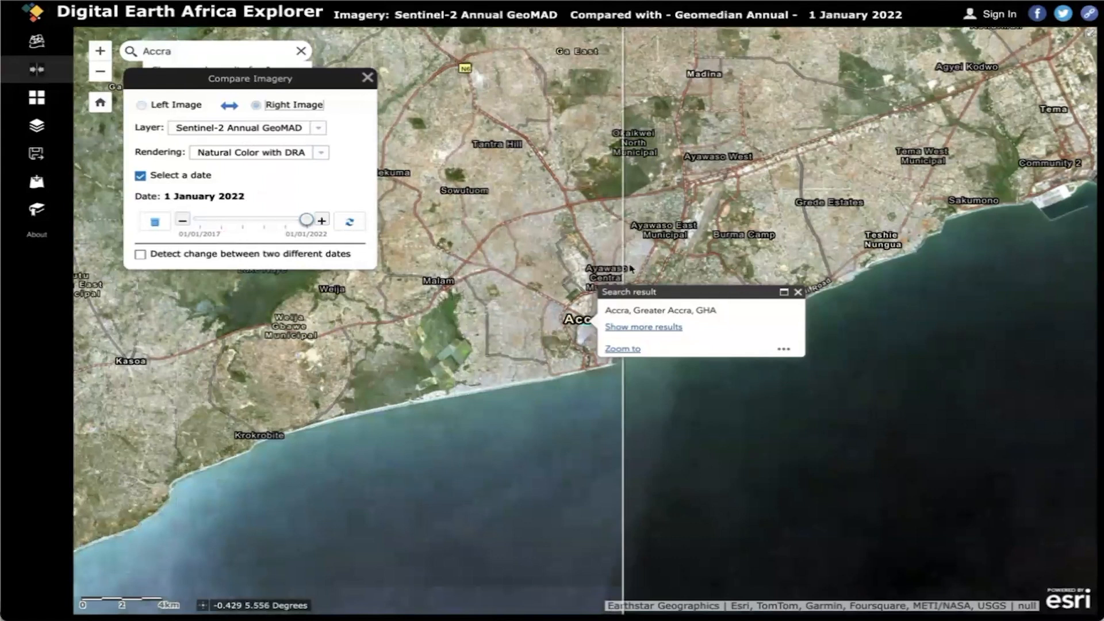
{"action": "left_click", "coordinate": [797, 292]}
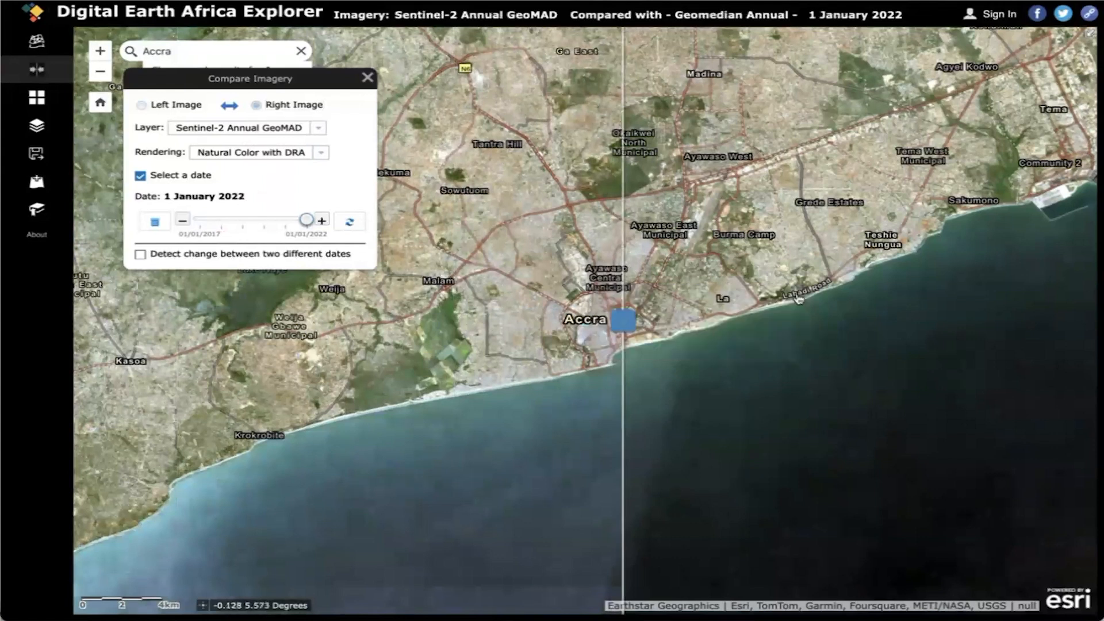
{"action": "left_click", "coordinate": [100, 52]}
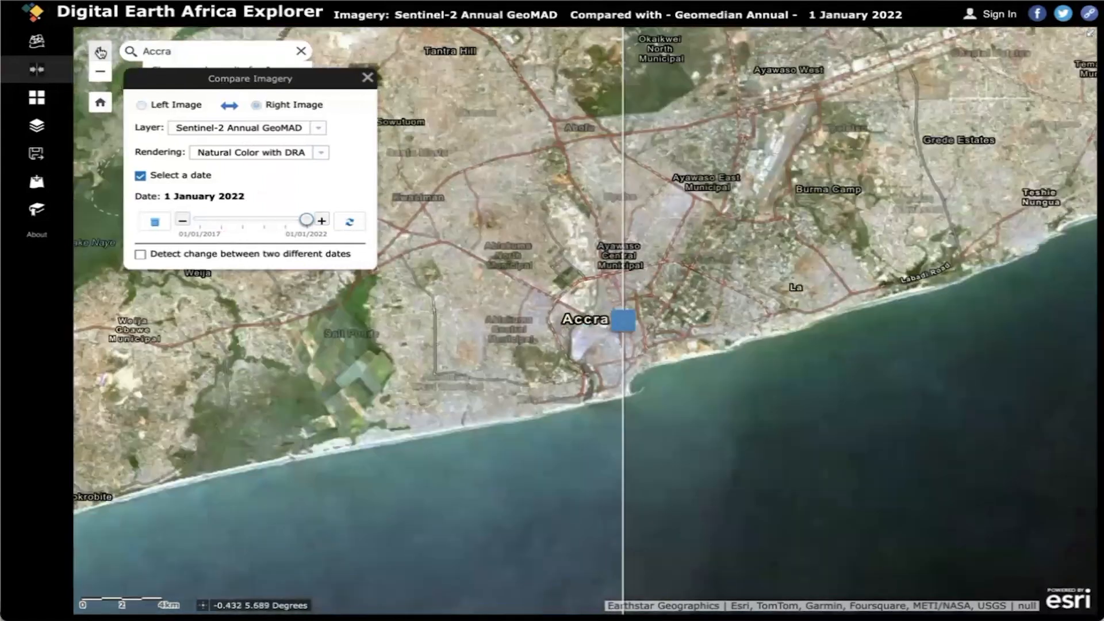
{"action": "left_click", "coordinate": [100, 52]}
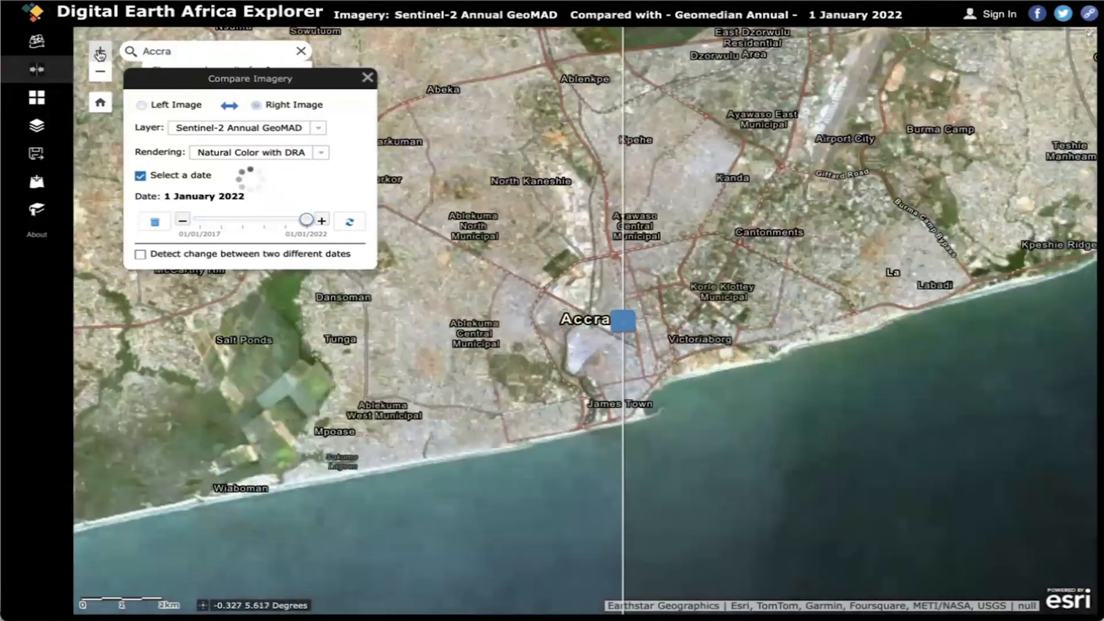
{"action": "left_click", "coordinate": [100, 52]}
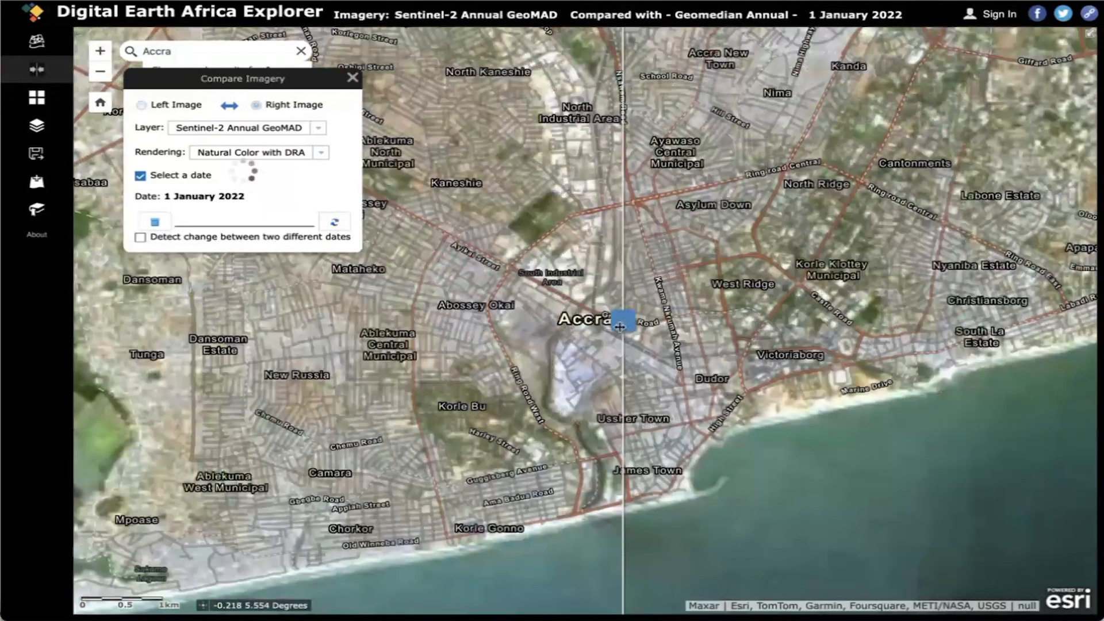
{"action": "left_click_drag", "start_coordinate": [619, 326], "coordinate": [658, 321]}
For the left image, enable change detection between two dates and apply it to the Vegetation Index as a Difference Image
{"action": "left_click", "coordinate": [142, 104]}
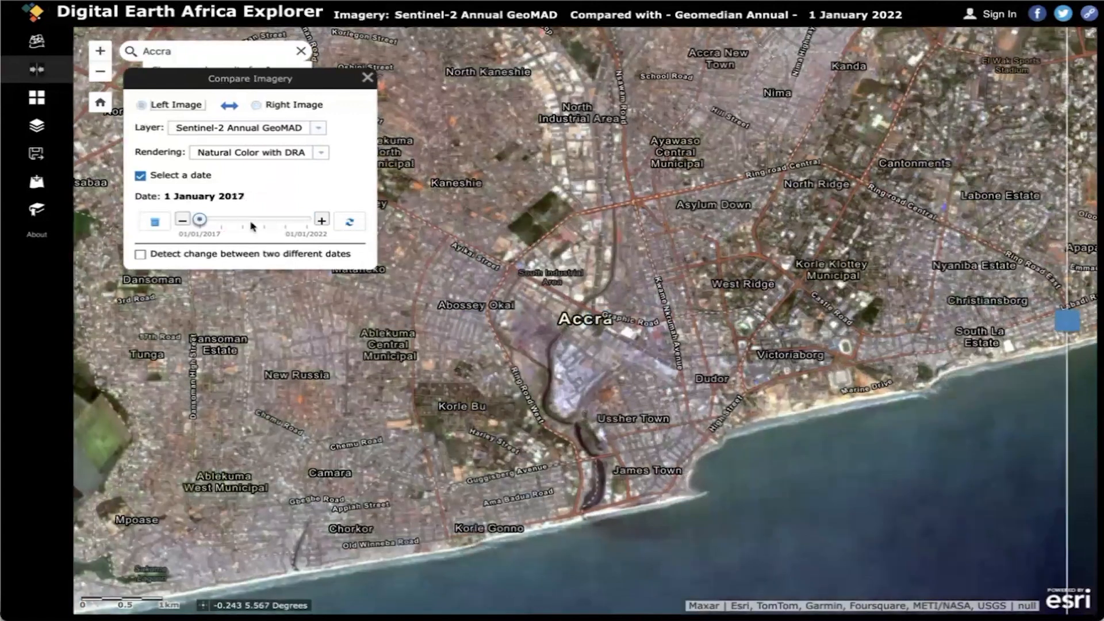
{"action": "left_click", "coordinate": [140, 254]}
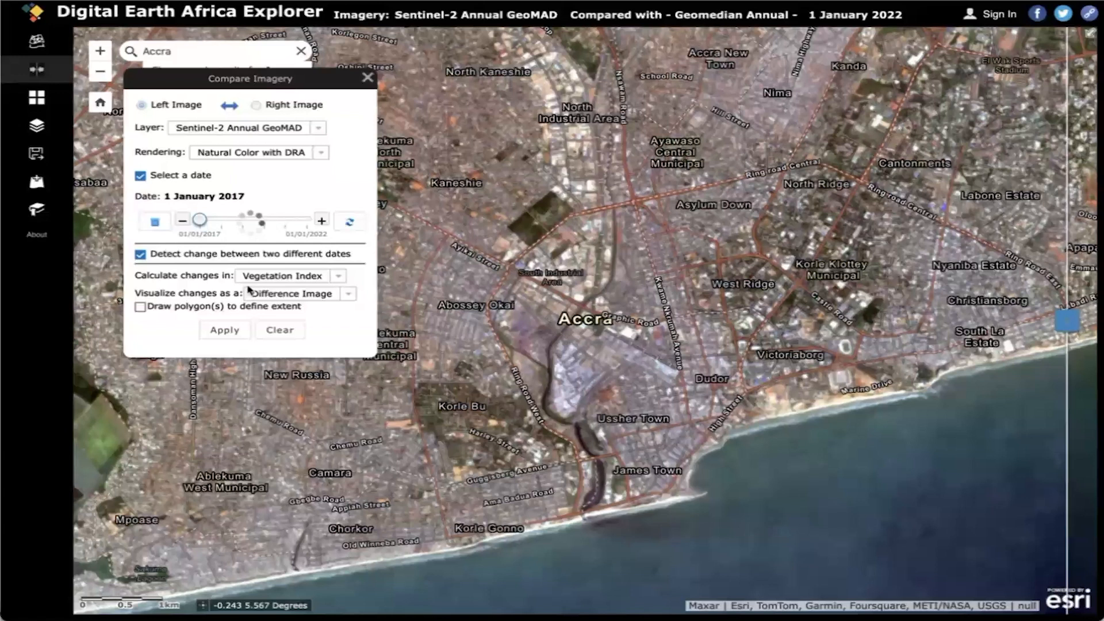
{"action": "left_click", "coordinate": [282, 276]}
{"action": "left_click", "coordinate": [271, 293]}
{"action": "left_click", "coordinate": [226, 329]}
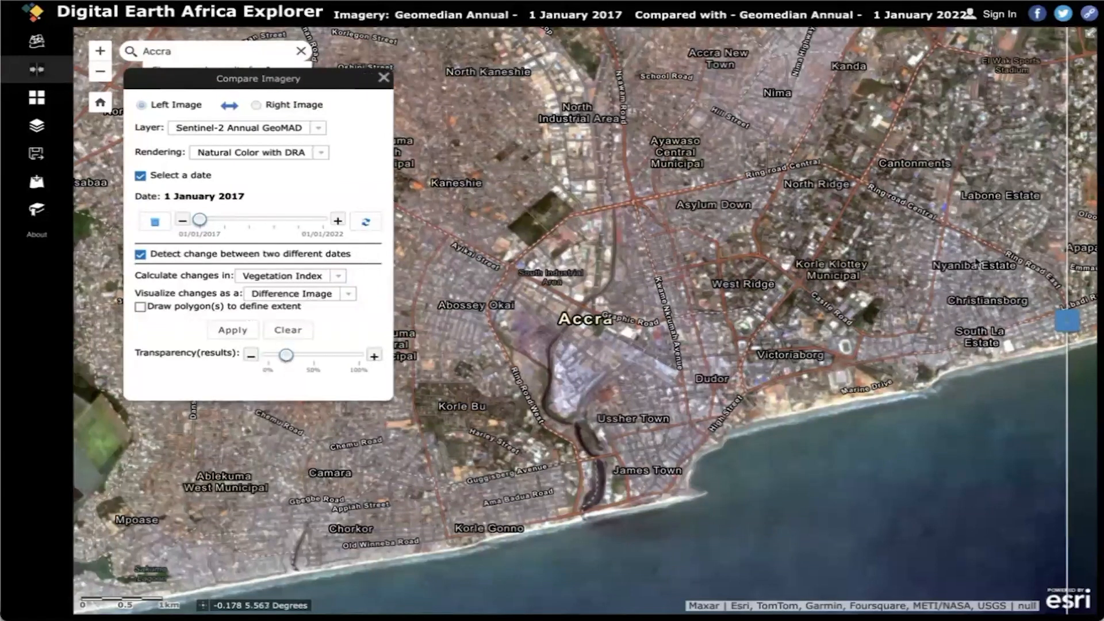
Sweep the comparison divider across central Accra to examine the vegetation change between 1 January 2017 and 1 January 2022
{"action": "left_click_drag", "start_coordinate": [1066, 320], "coordinate": [529, 320]}
{"action": "left_click", "coordinate": [255, 326]}
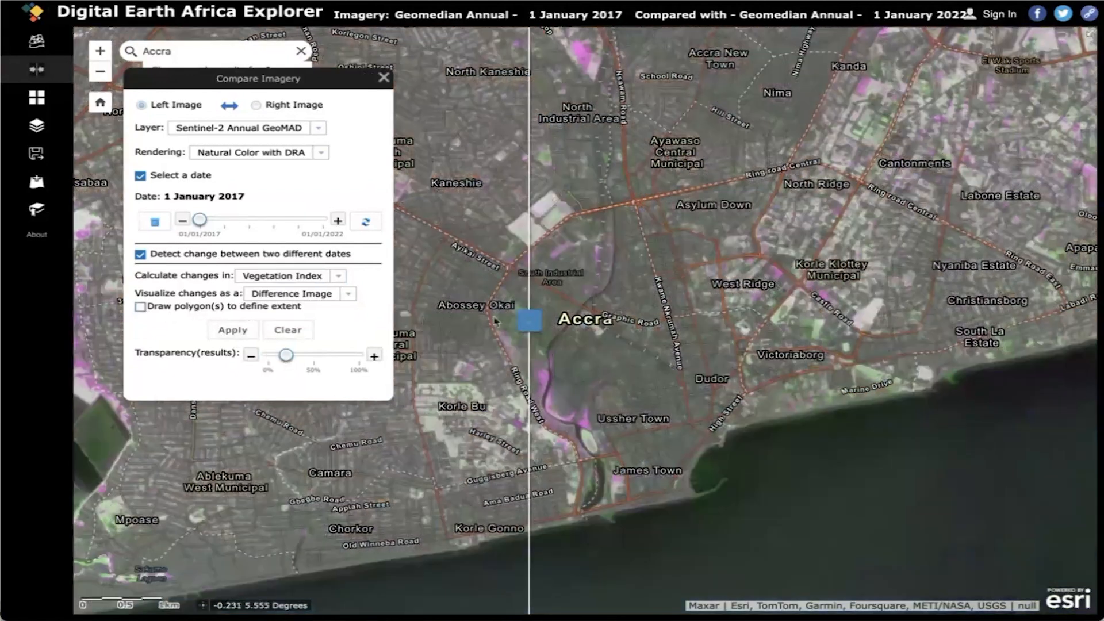
{"action": "left_click_drag", "start_coordinate": [534, 322], "coordinate": [804, 272]}
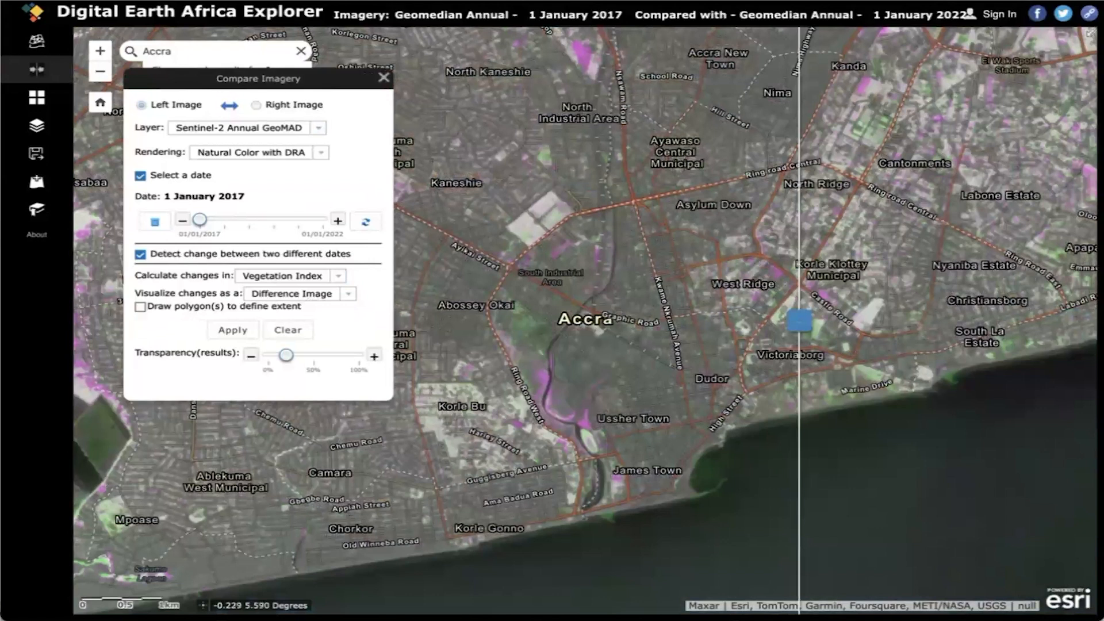
{"action": "left_click", "coordinate": [862, 1]}
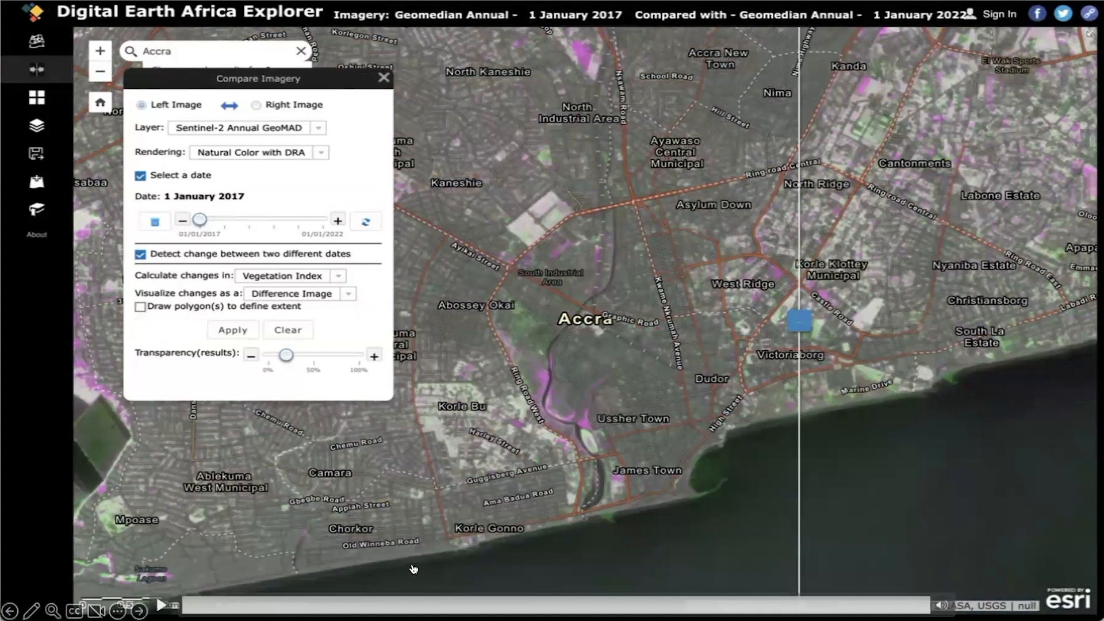
{"action": "left_click", "coordinate": [161, 607]}
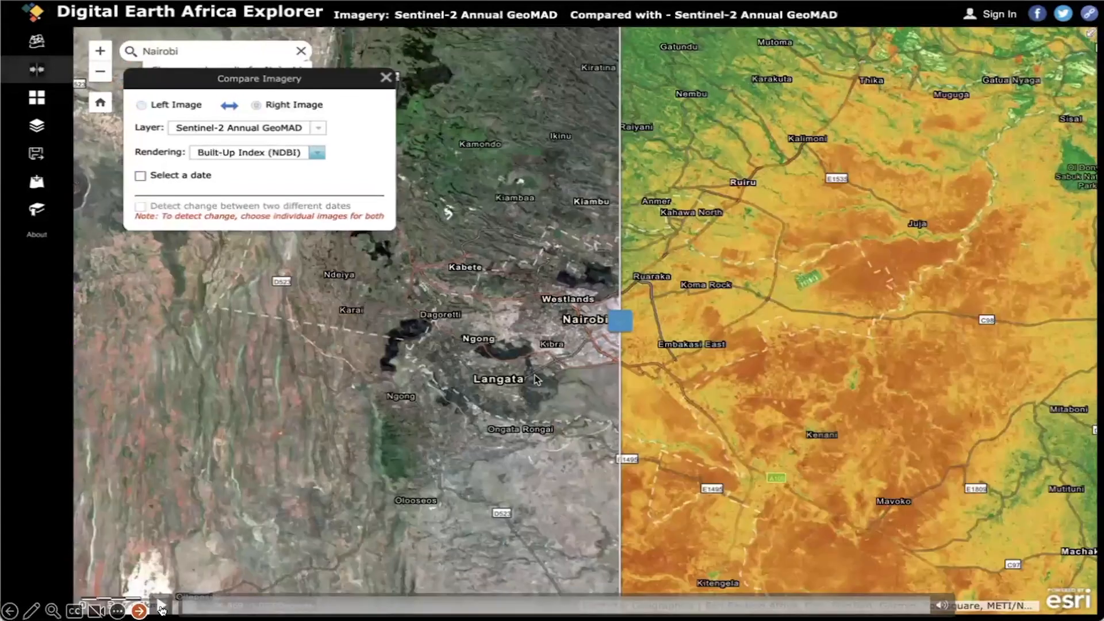
{"action": "left_click", "coordinate": [161, 608]}
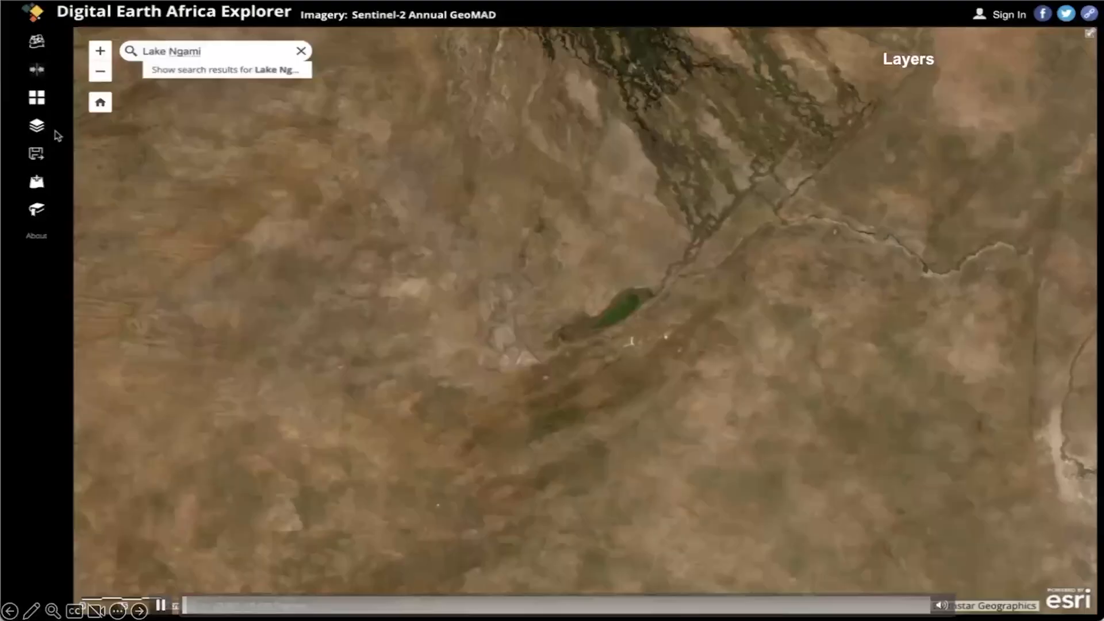
Turn on the Sentinel2 layer in the Layer List and view Lake Ngami up close
{"action": "left_click", "coordinate": [36, 125]}
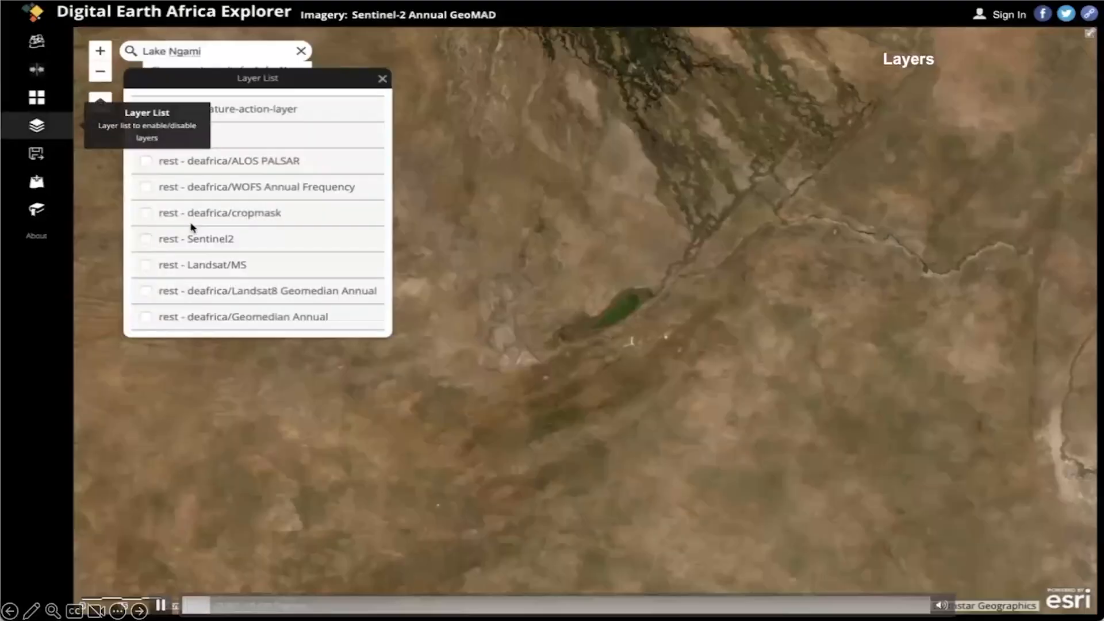
{"action": "left_click", "coordinate": [146, 238]}
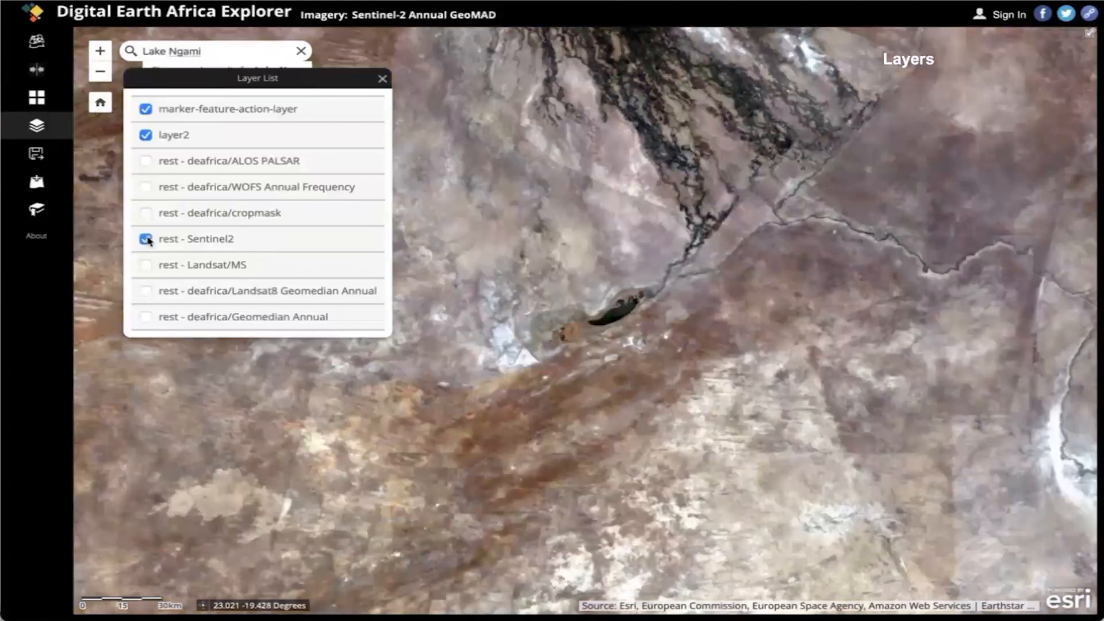
{"action": "left_click", "coordinate": [100, 51]}
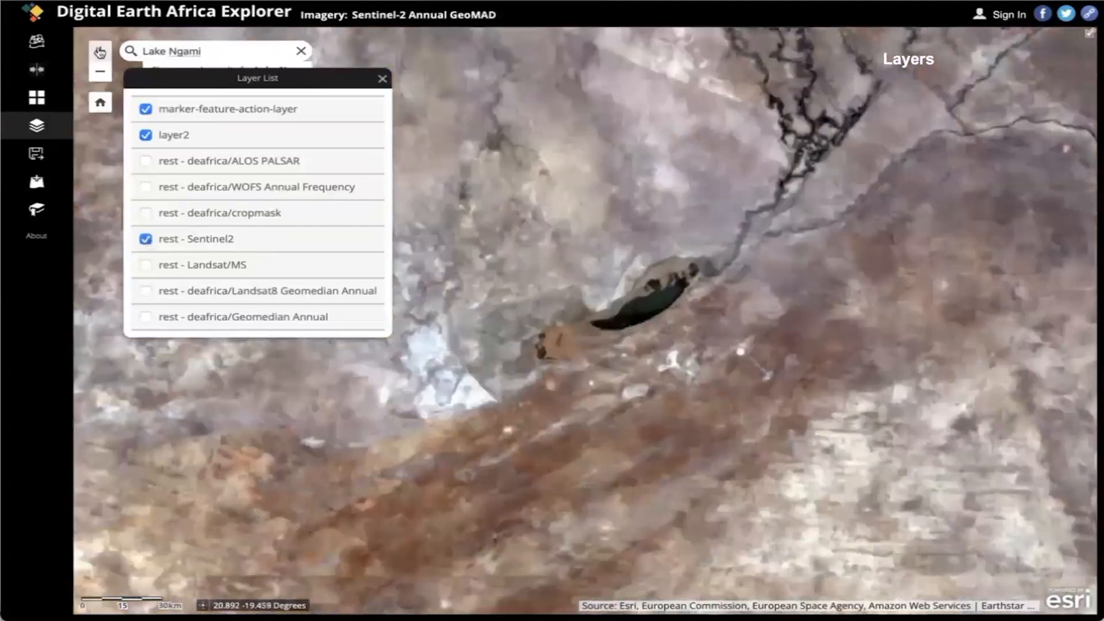
{"action": "left_click", "coordinate": [100, 52]}
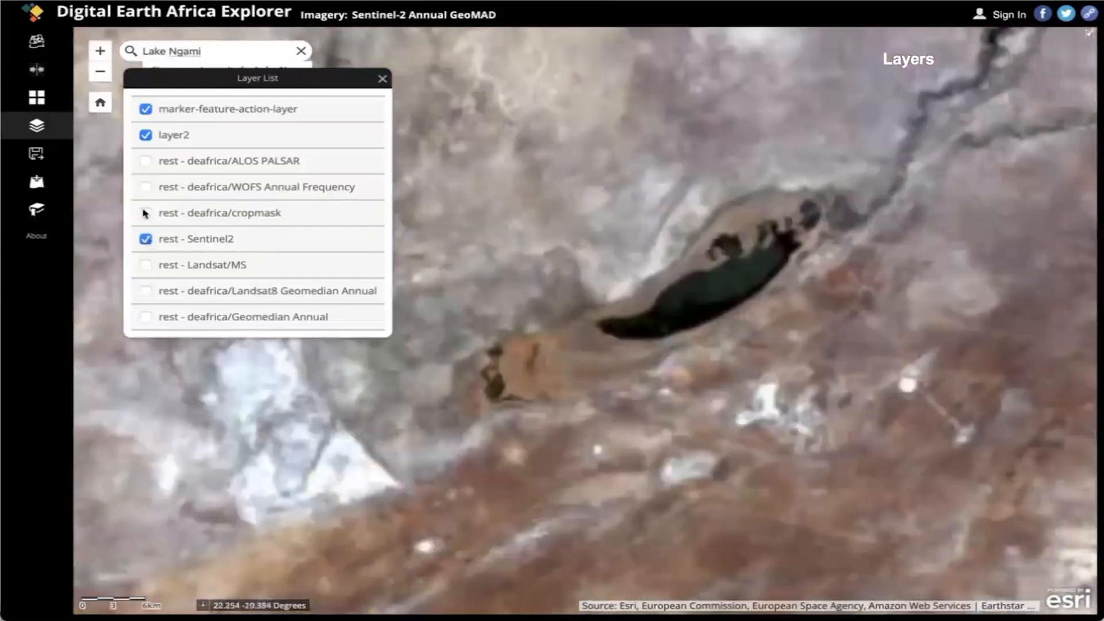
Turn off the Sentinel2 layer, turn on the Landsat/MS layer, and turn off layer2
{"action": "left_click", "coordinate": [145, 239]}
{"action": "left_click", "coordinate": [146, 265]}
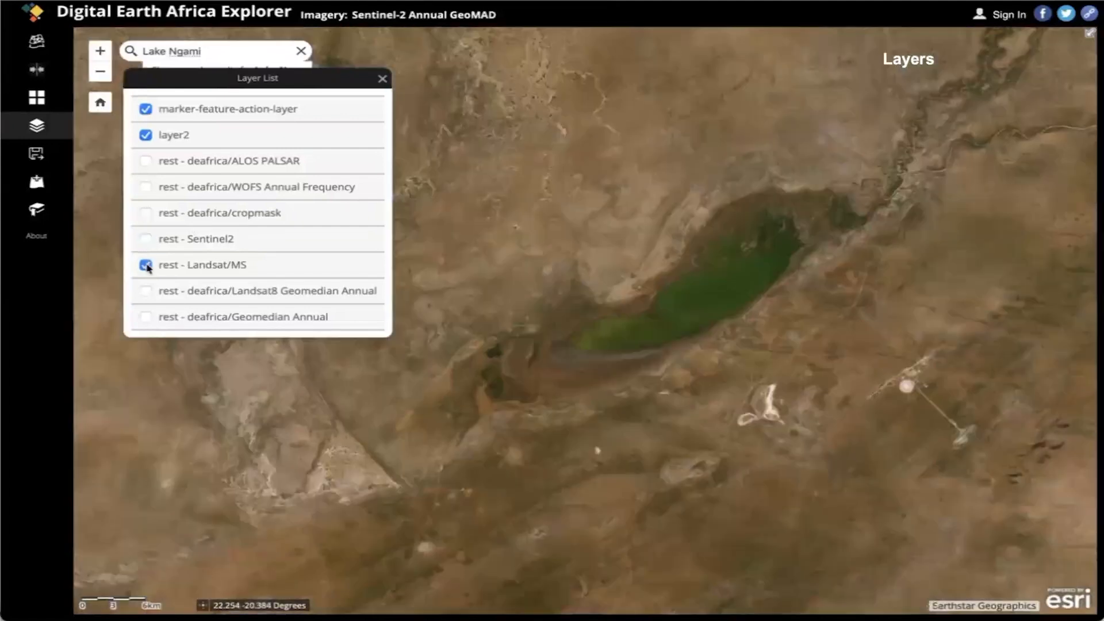
{"action": "left_click", "coordinate": [146, 136]}
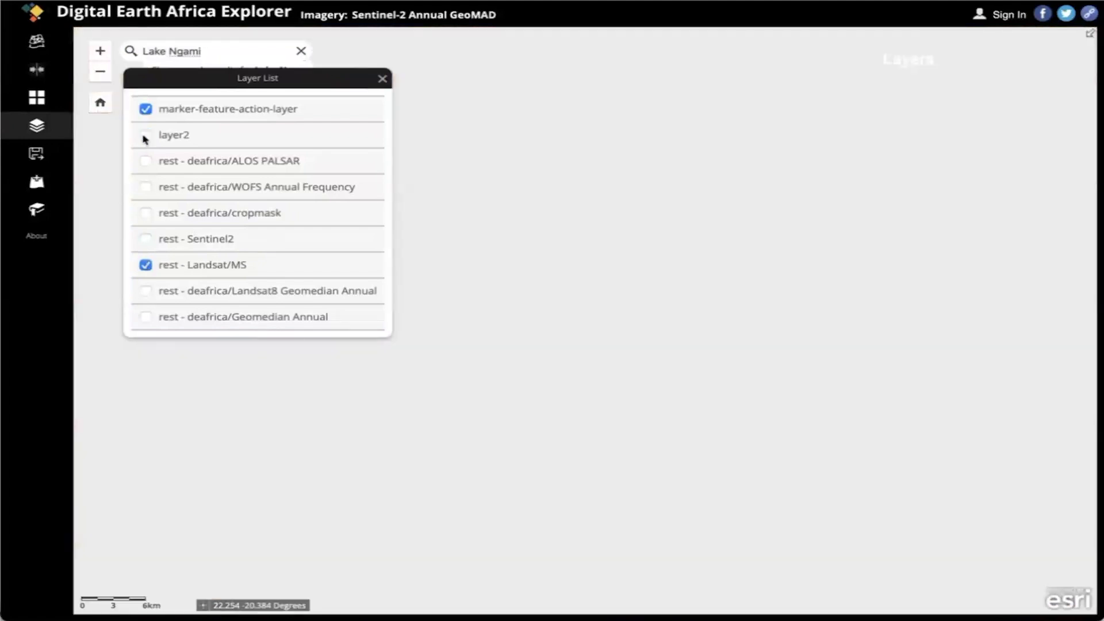
Turn layer2 back on, turn off Landsat/MS, and view Landsat8 Geomedian Annual before replacing it with the deafrica/Geomedian Annual layer
{"action": "left_click", "coordinate": [146, 136]}
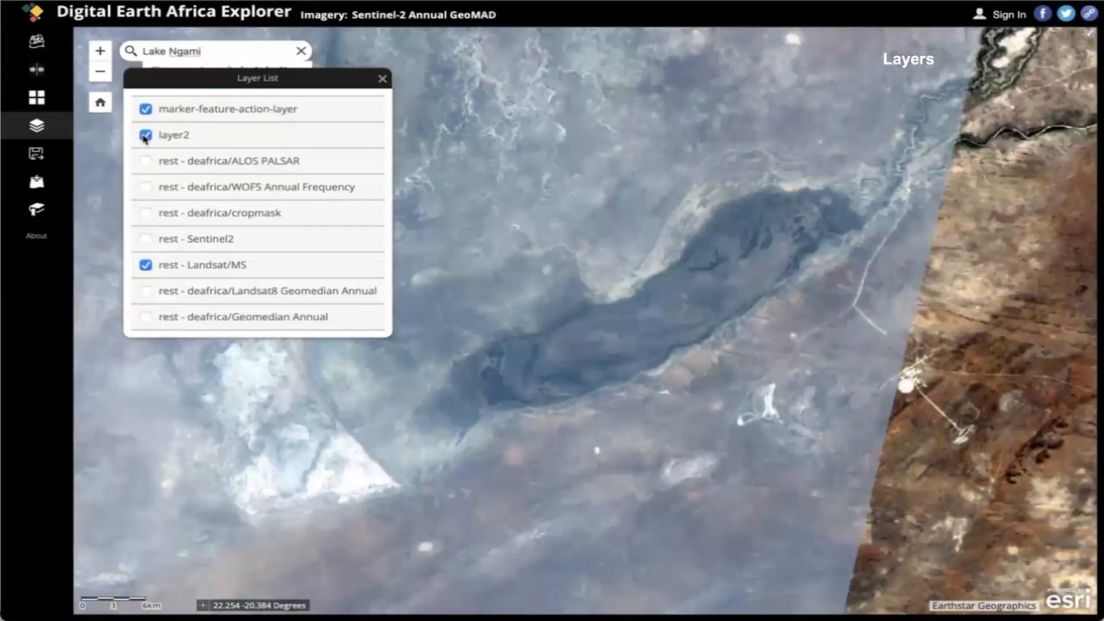
{"action": "left_click", "coordinate": [146, 265]}
{"action": "left_click", "coordinate": [146, 291]}
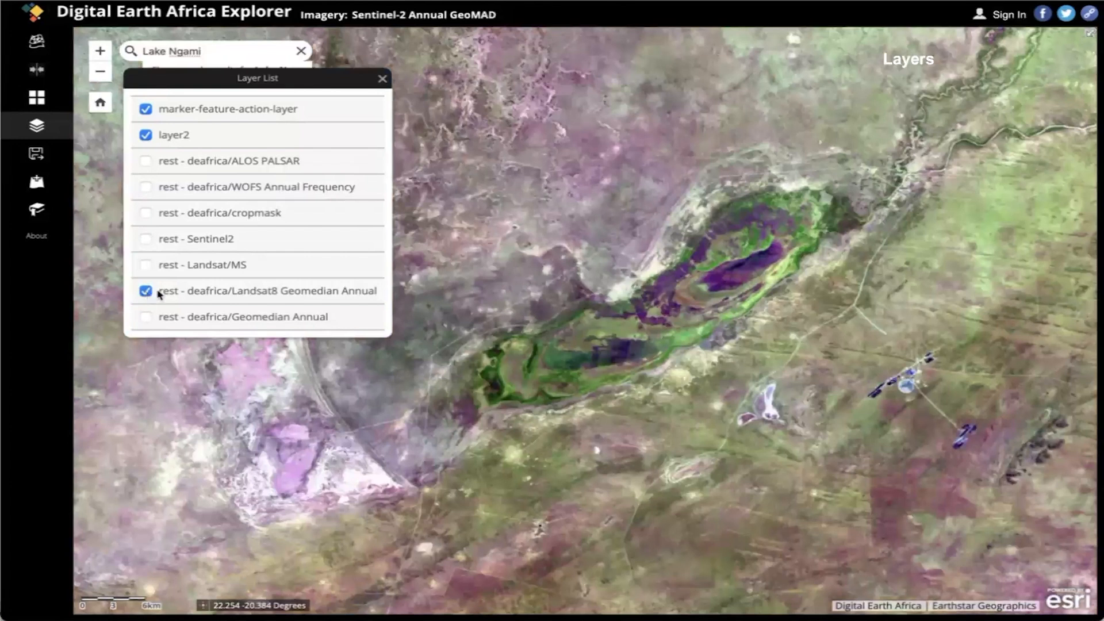
{"action": "left_click", "coordinate": [146, 316]}
{"action": "left_click", "coordinate": [146, 292]}
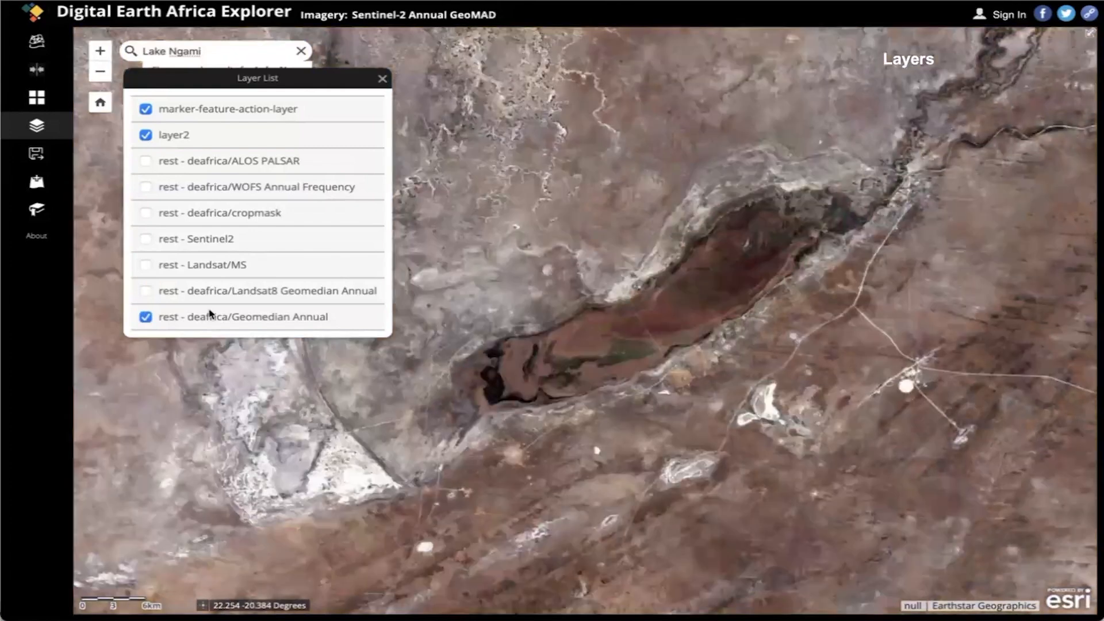
Turn off the Geomedian Annual layer, view the ALOS PALSAR layer briefly, and leave WOFS Annual Frequency turned on instead
{"action": "left_click", "coordinate": [146, 317]}
{"action": "left_click", "coordinate": [146, 164]}
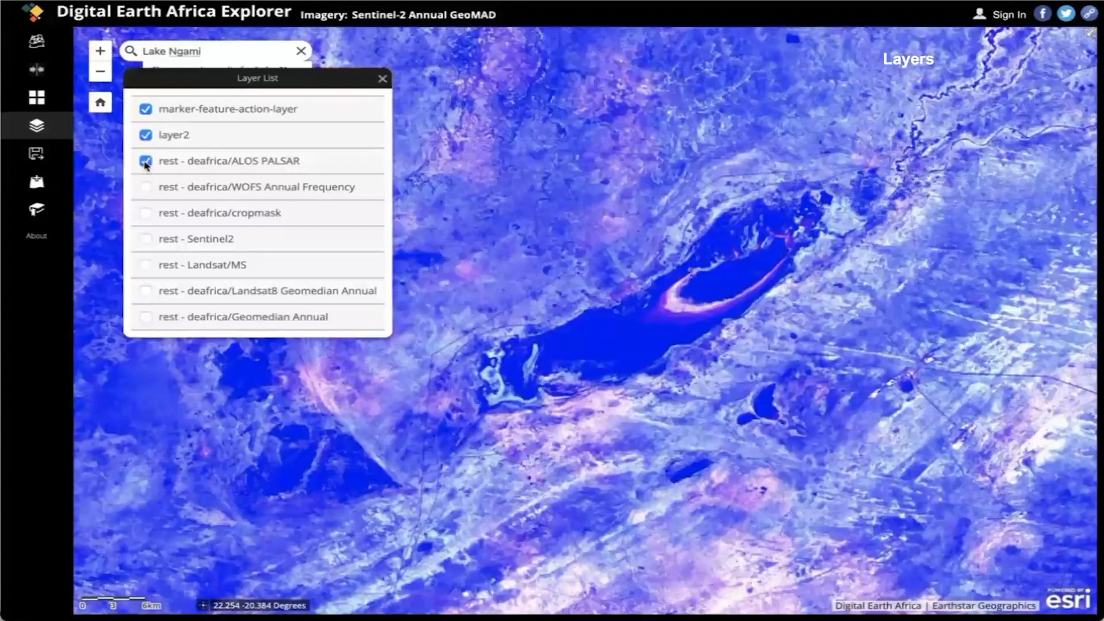
{"action": "left_click", "coordinate": [145, 163]}
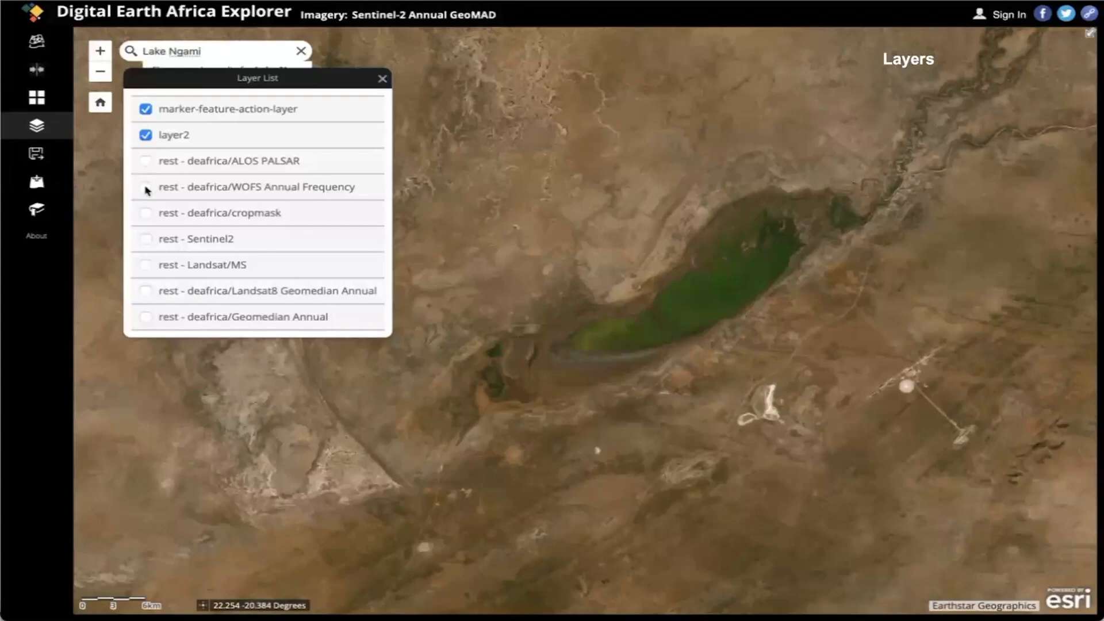
{"action": "left_click", "coordinate": [145, 188]}
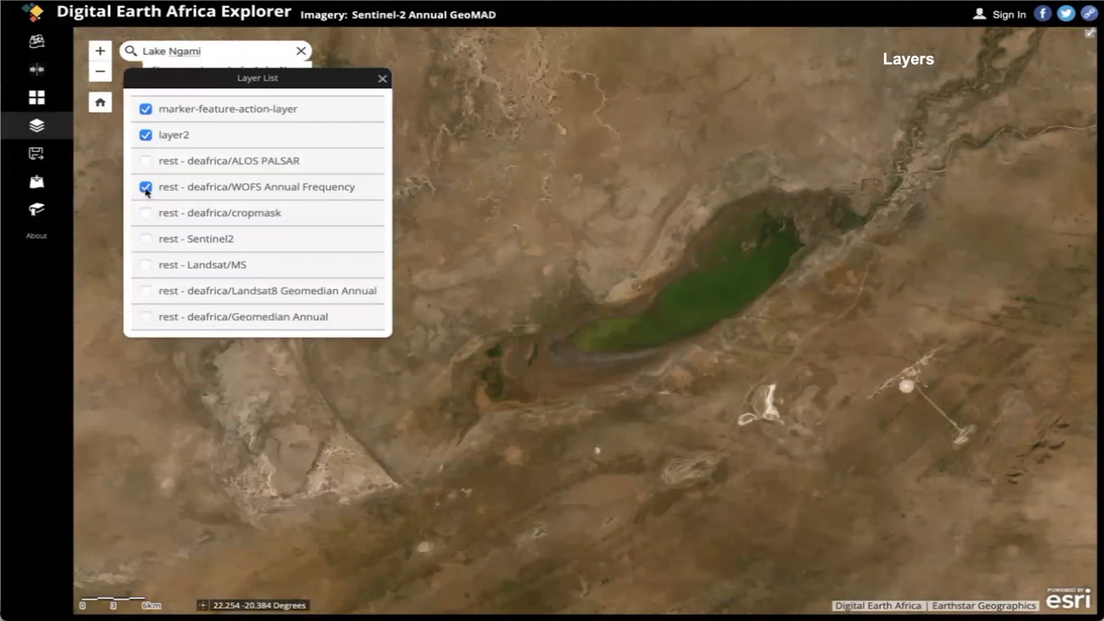
{"action": "left_click", "coordinate": [869, 1]}
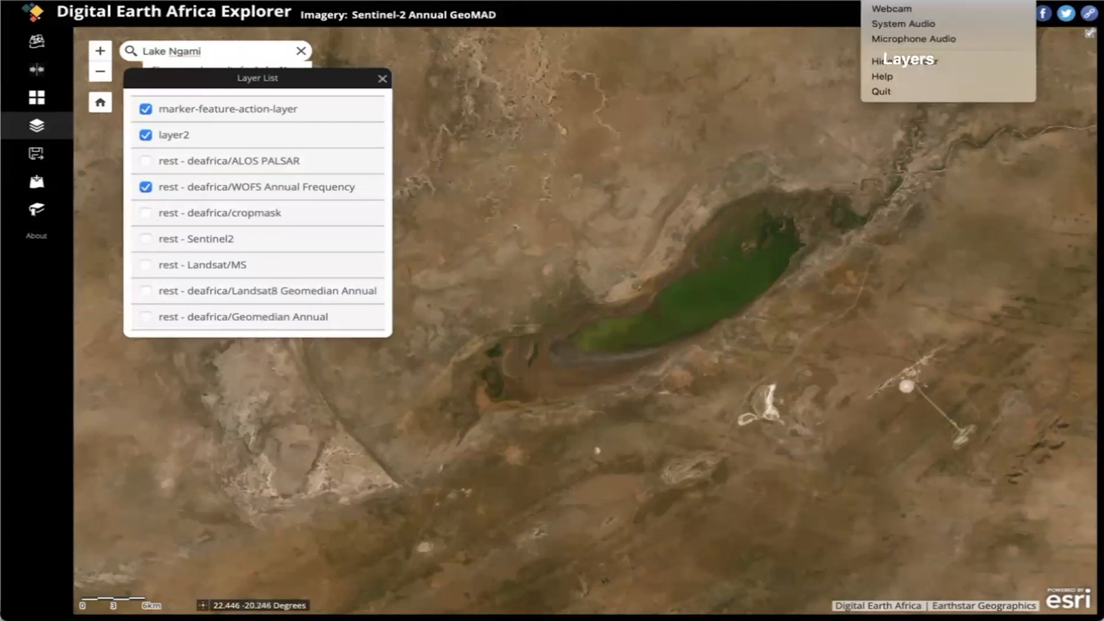
{"action": "left_click", "coordinate": [891, 1]}
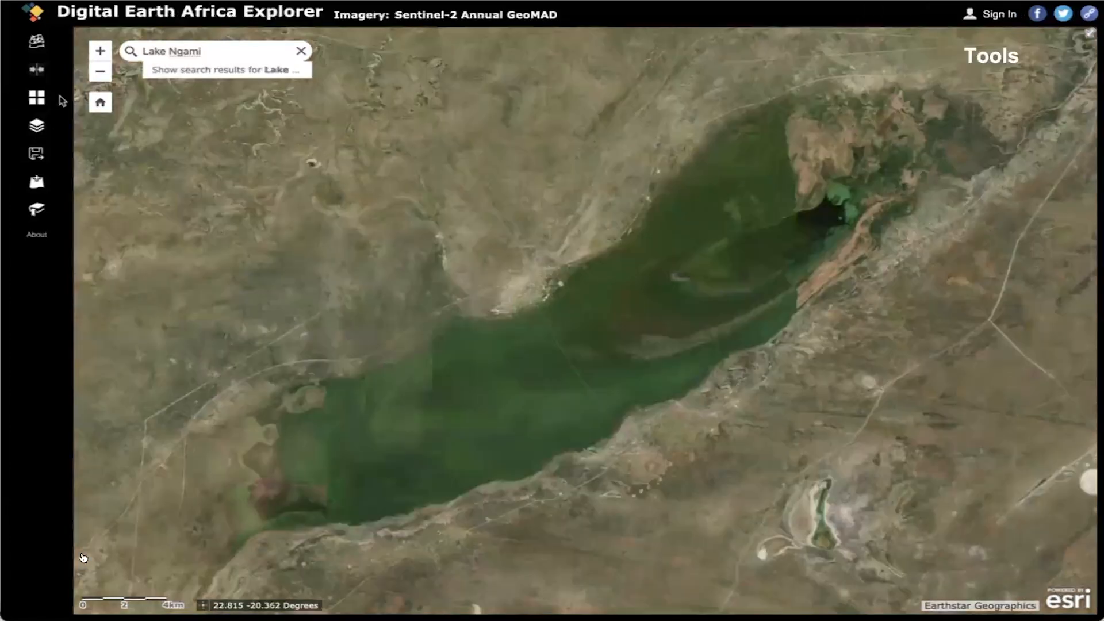
Open Explore Imagery for Sentinel-2 Annual GeoMAD dated 1 January 2022 and choose the Explore spectral profiles tool
{"action": "left_click", "coordinate": [162, 607]}
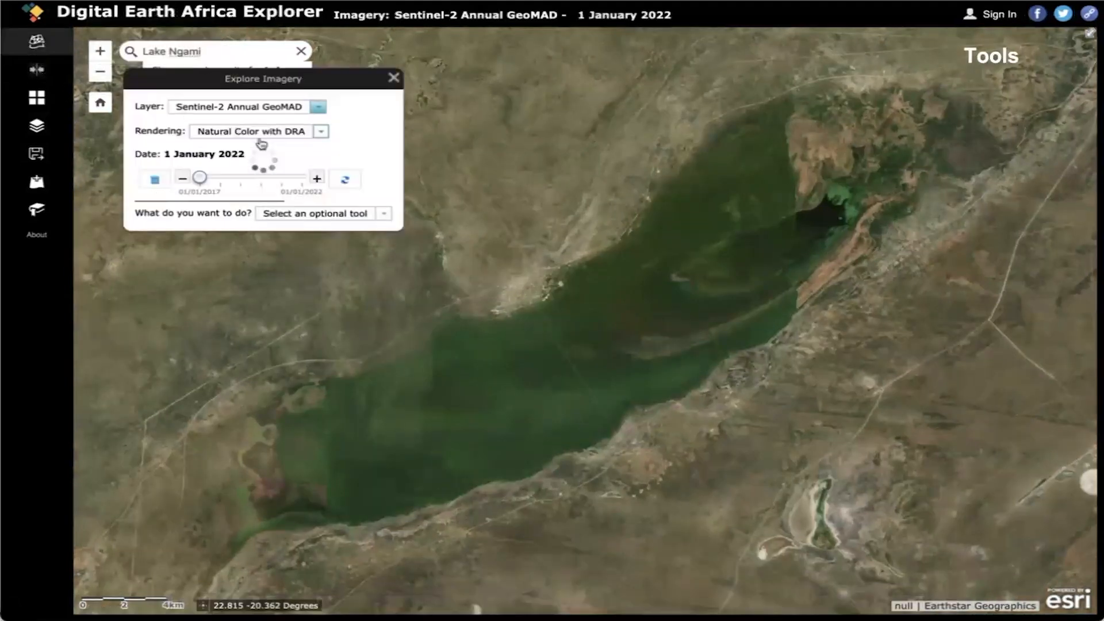
{"action": "left_click", "coordinate": [384, 214]}
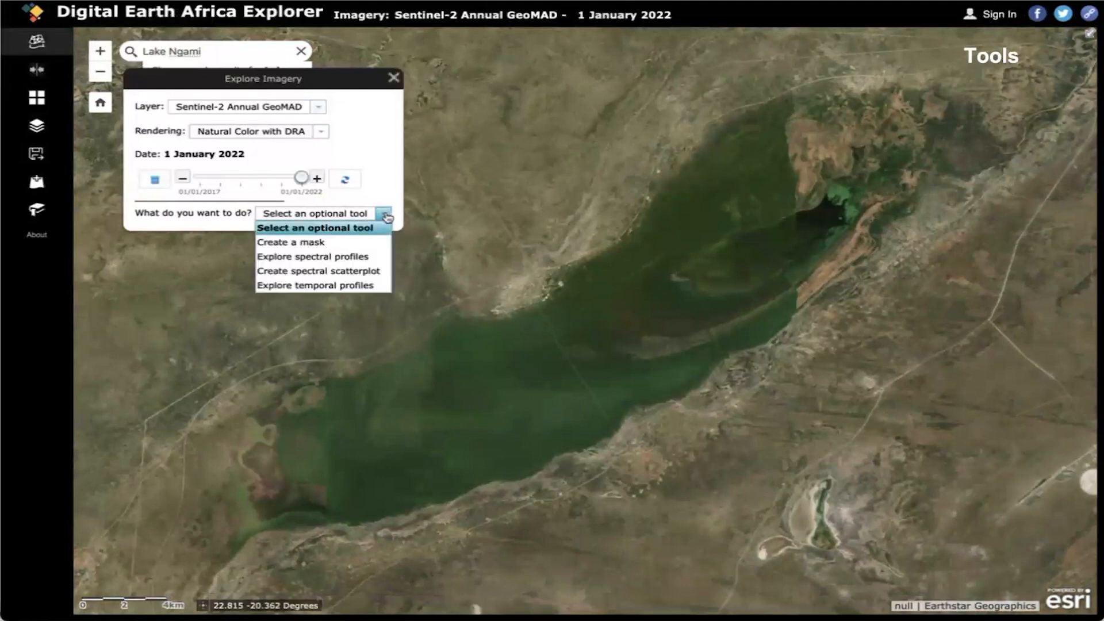
{"action": "left_click", "coordinate": [348, 257]}
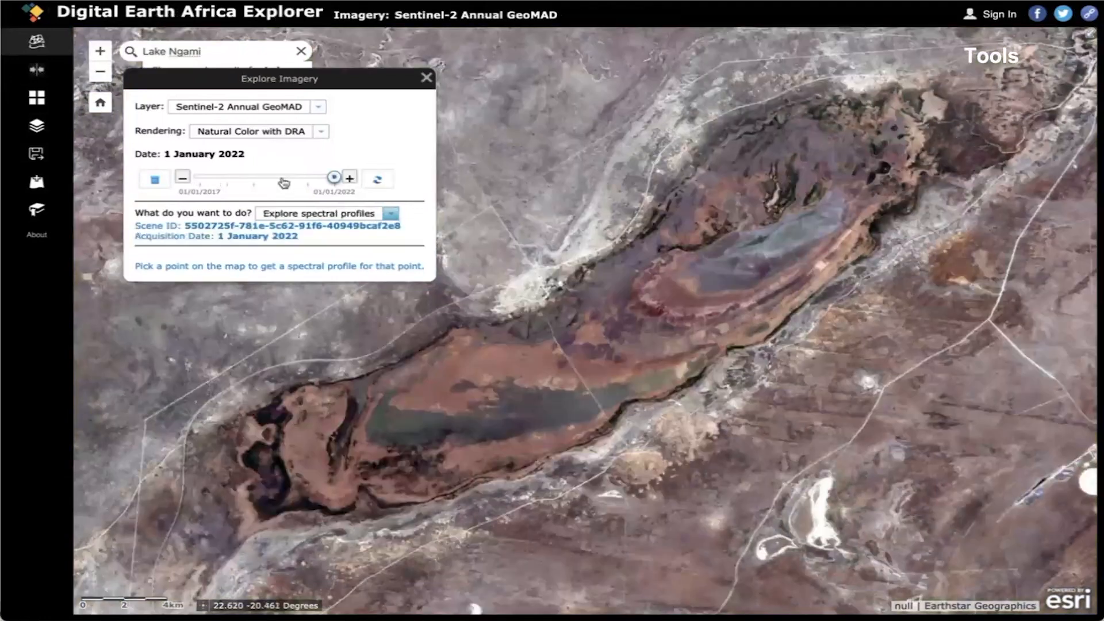
{"action": "left_click", "coordinate": [182, 180]}
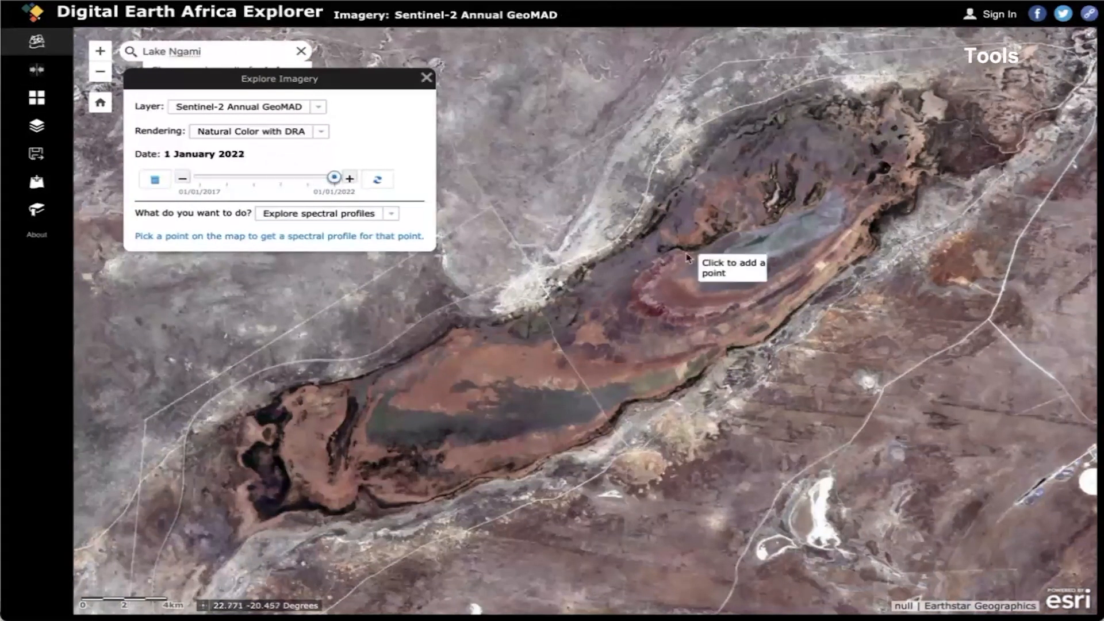
Plot spectral profiles for two points on the lake bed, one beyond the southeast shore, one on the white pan, and one northwest of the lake
{"action": "left_click", "coordinate": [708, 266]}
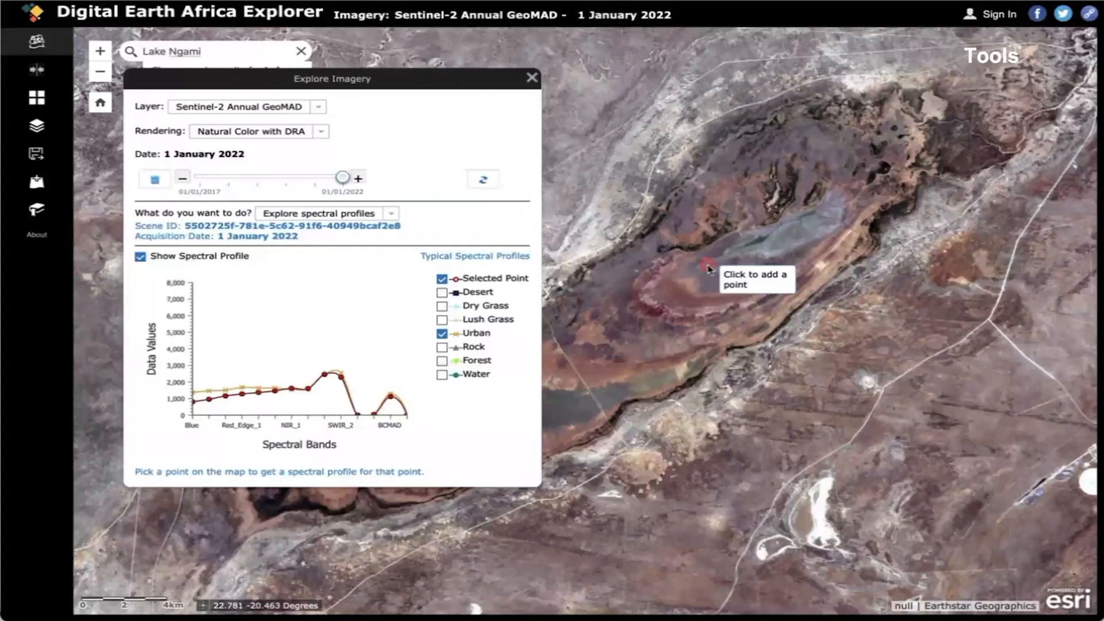
{"action": "left_click", "coordinate": [777, 237]}
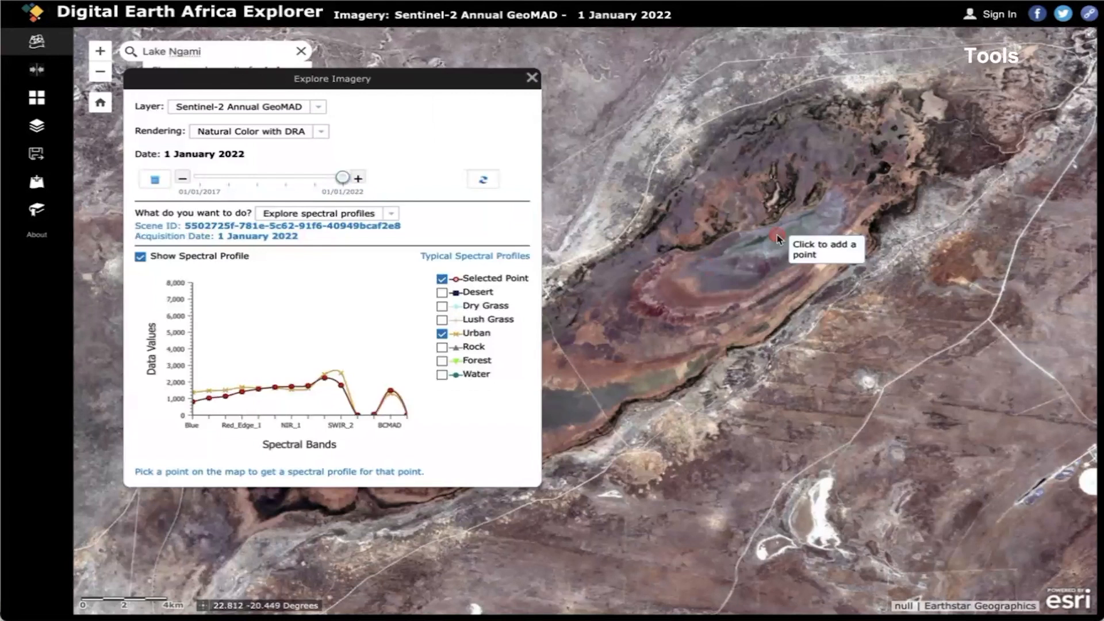
{"action": "left_click", "coordinate": [730, 396]}
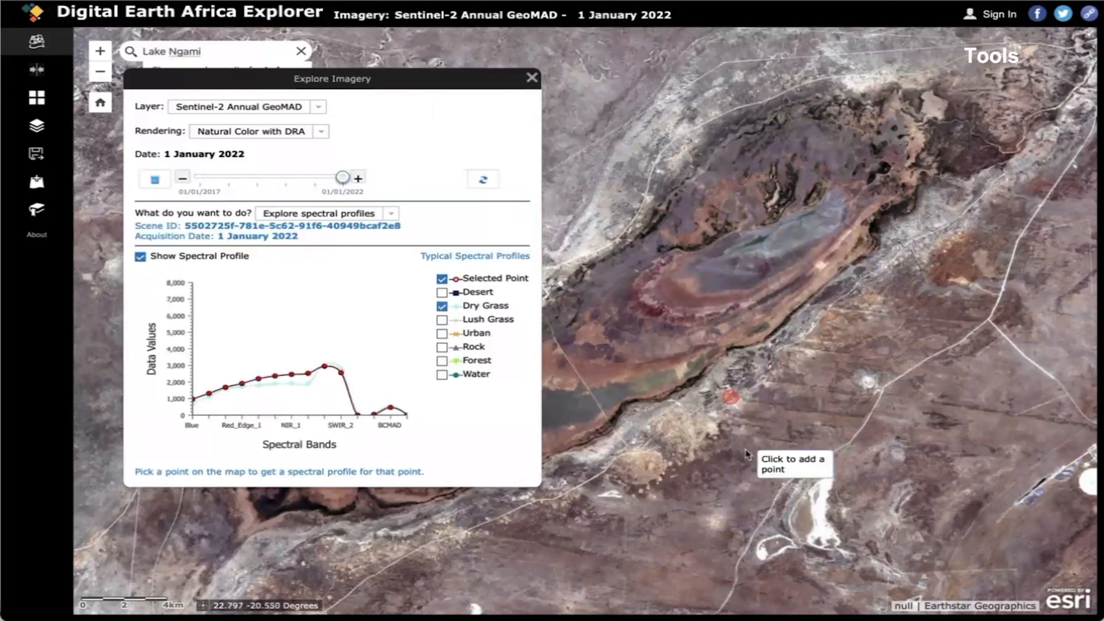
{"action": "left_click", "coordinate": [809, 518]}
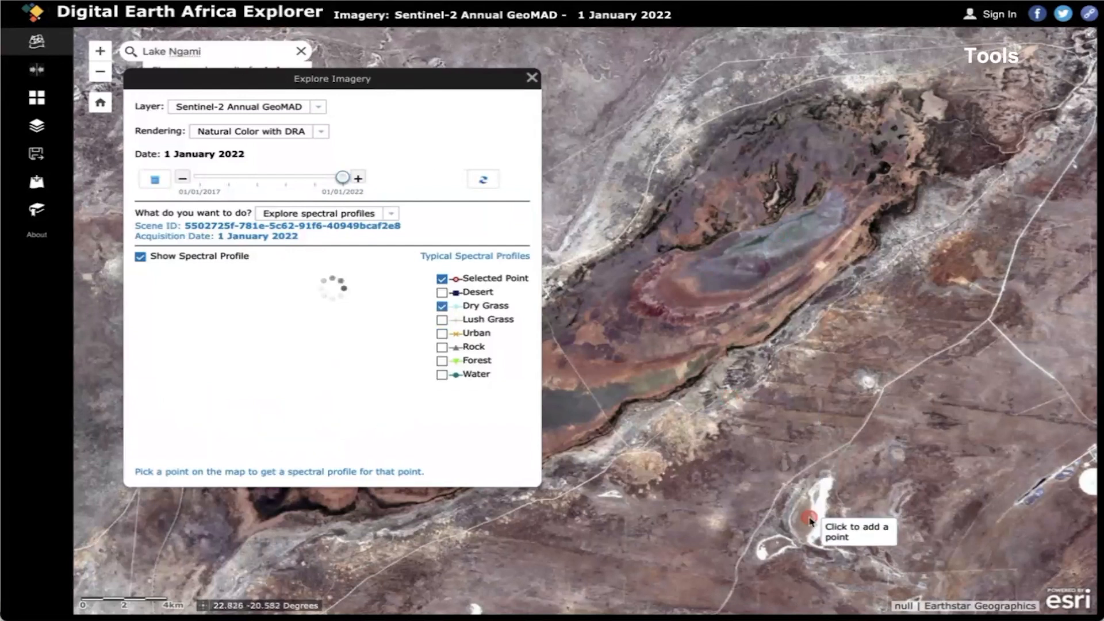
{"action": "left_click", "coordinate": [597, 168]}
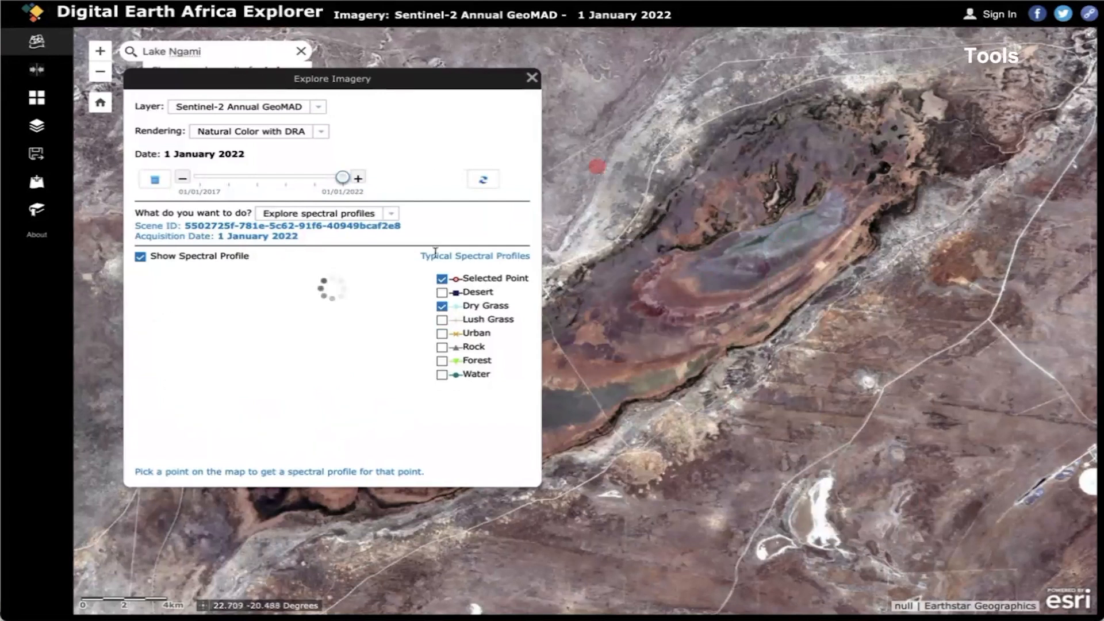
Switch to the Explore temporal profiles tool and create a graph for a point in the middle of Lake Ngami
{"action": "left_click", "coordinate": [391, 215]}
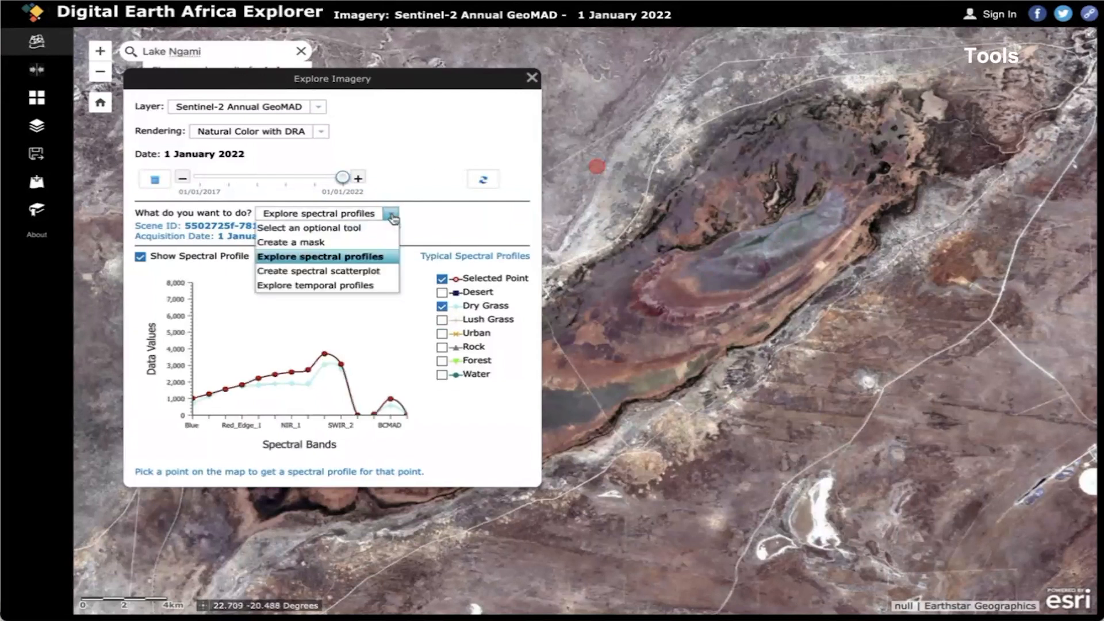
{"action": "left_click", "coordinate": [354, 285]}
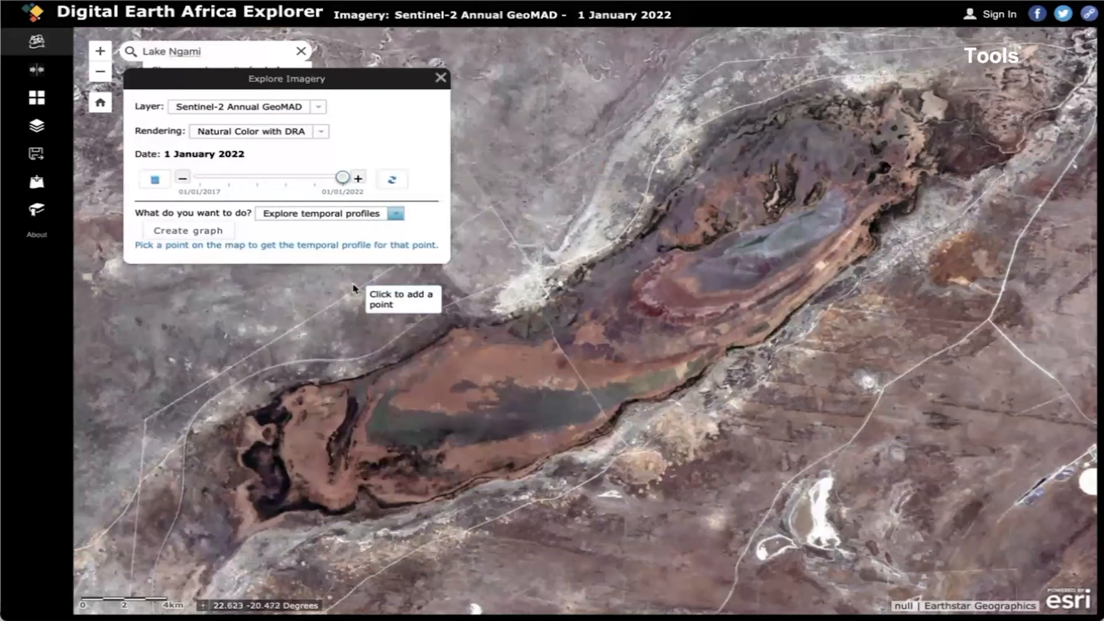
{"action": "left_click", "coordinate": [198, 233]}
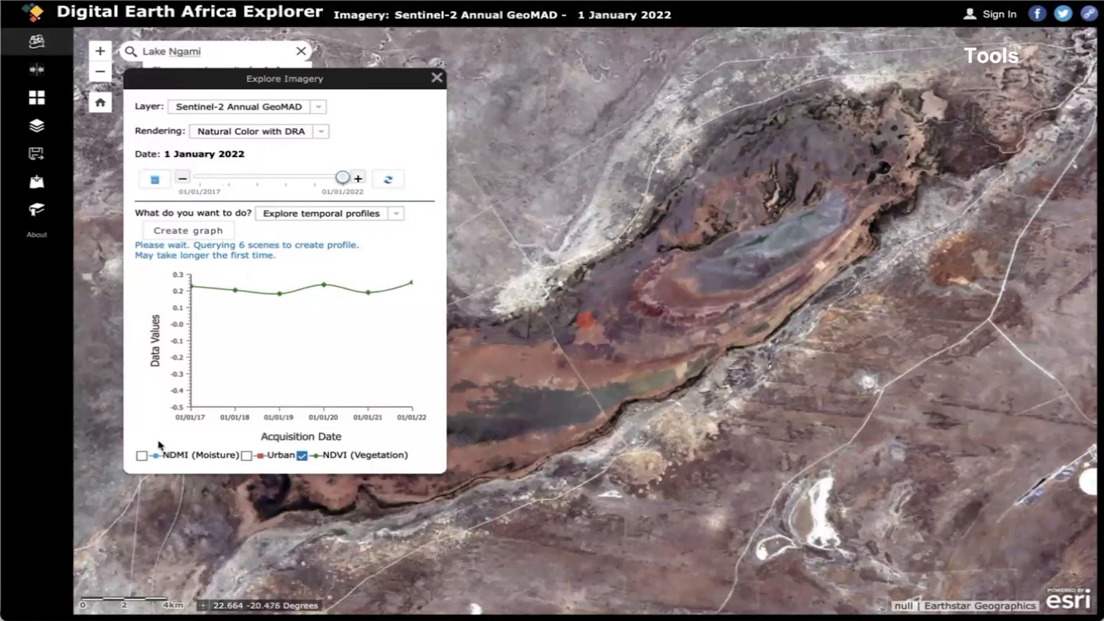
Show the NDMI (Moisture) curve alongside NDVI (Vegetation) in the temporal graph, leaving the Urban curve off
{"action": "left_click", "coordinate": [143, 461]}
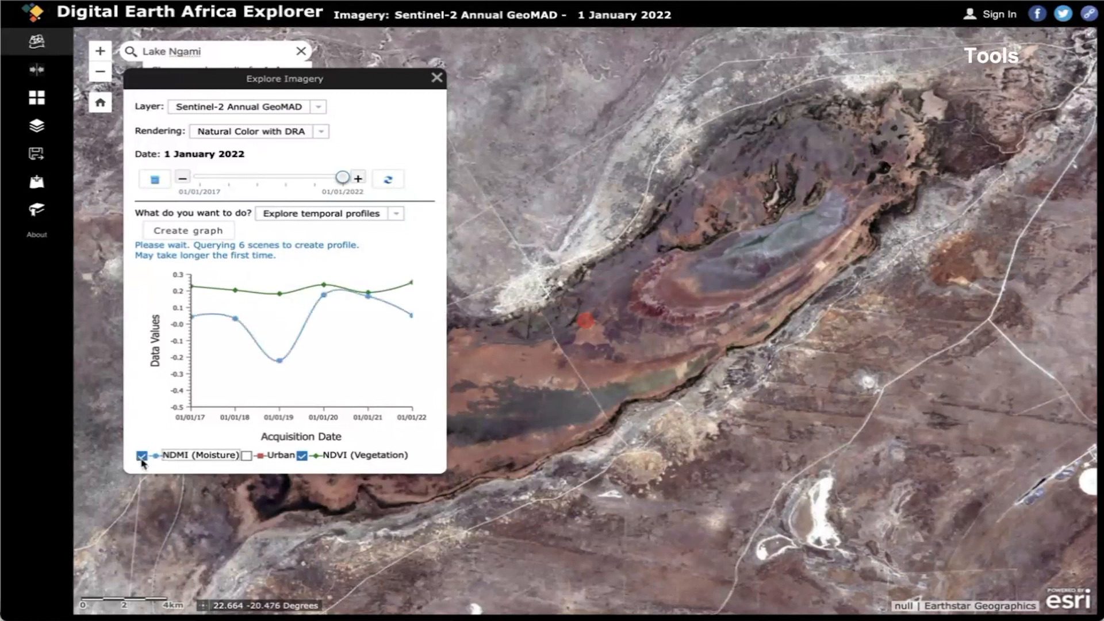
{"action": "left_click", "coordinate": [245, 455]}
{"action": "left_click", "coordinate": [246, 456]}
{"action": "left_click", "coordinate": [302, 456]}
{"action": "left_click", "coordinate": [302, 456]}
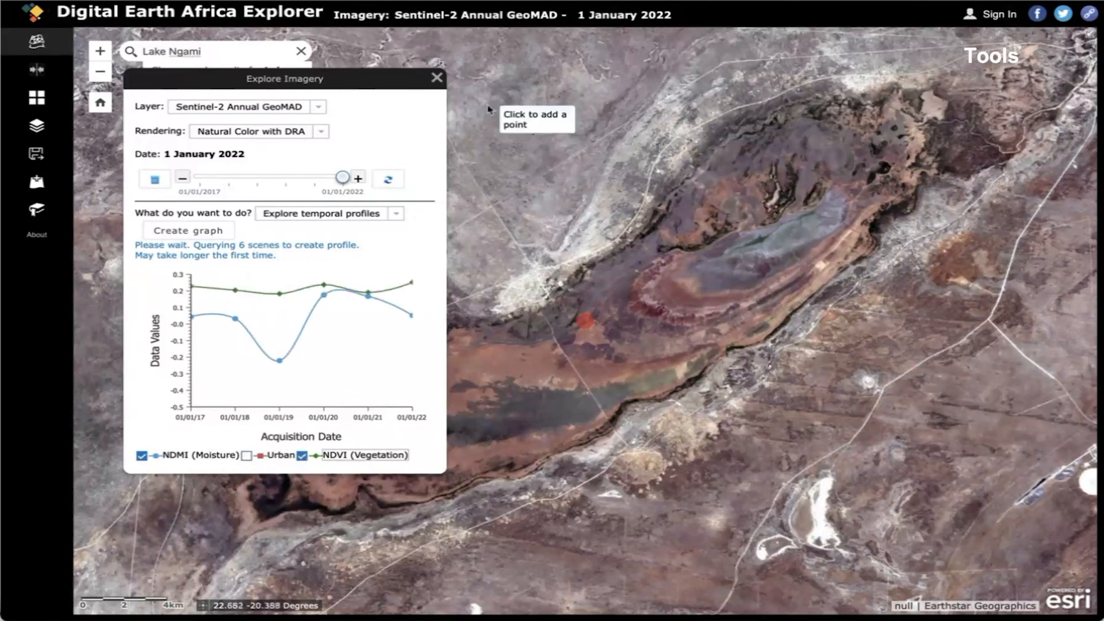
Create a spectral scatterplot of Red_Edge_1 against NIR_2 with Define Areas Of Interest enabled and applied
{"action": "left_click", "coordinate": [396, 215]}
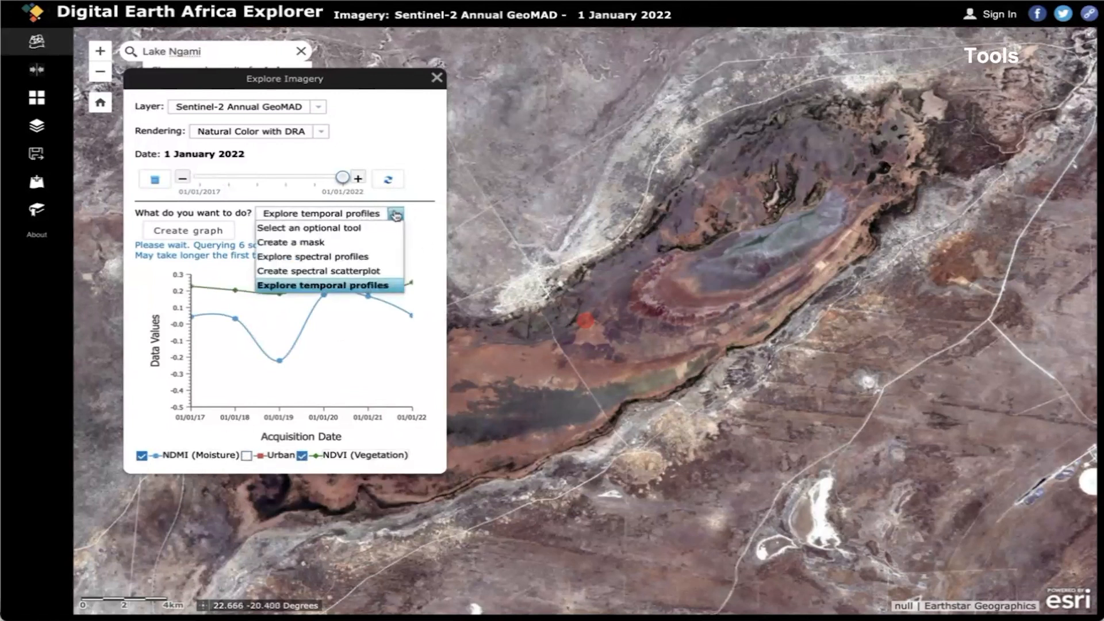
{"action": "left_click", "coordinate": [361, 271]}
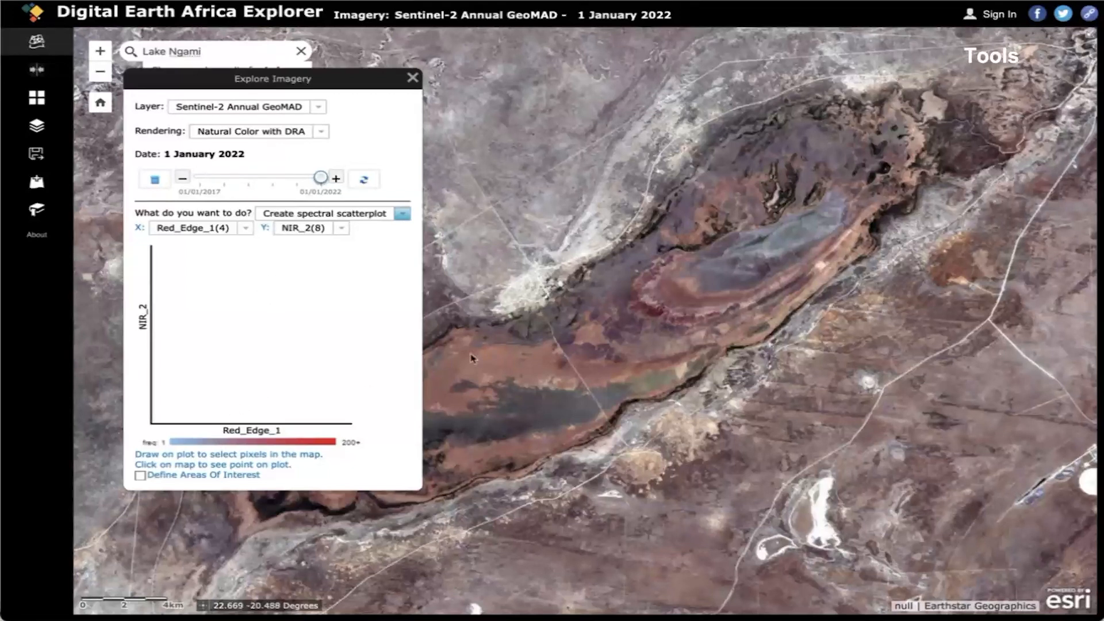
{"action": "mouse_move", "coordinate": [518, 251]}
{"action": "left_mouse_down"}
{"action": "mouse_move", "coordinate": [561, 289]}
{"action": "mouse_move", "coordinate": [524, 240]}
{"action": "left_mouse_up"}
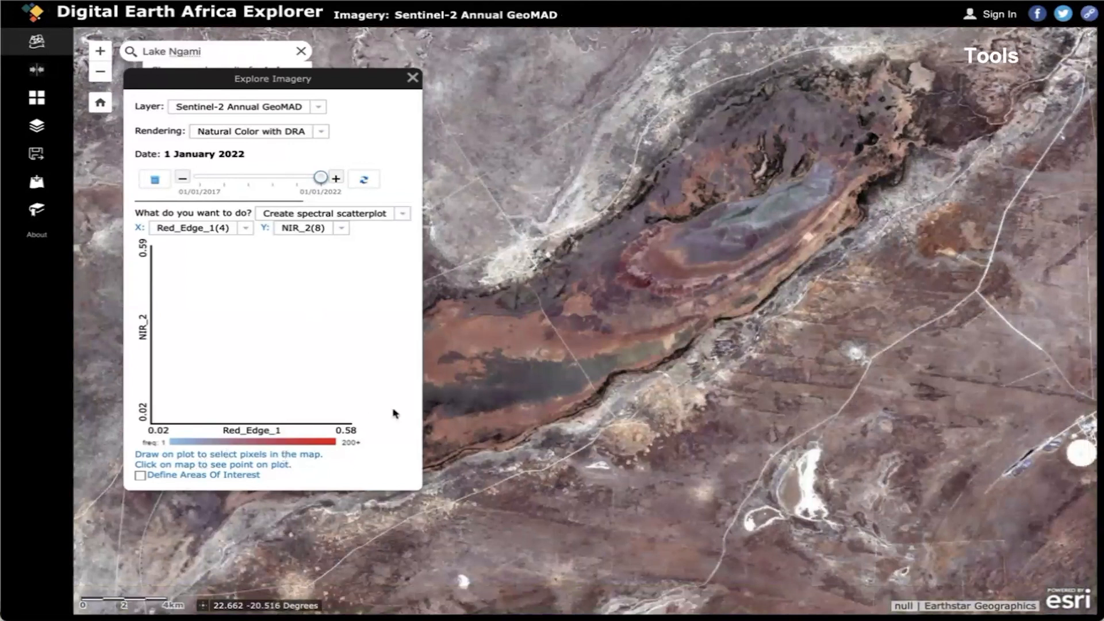
{"action": "left_click", "coordinate": [140, 476]}
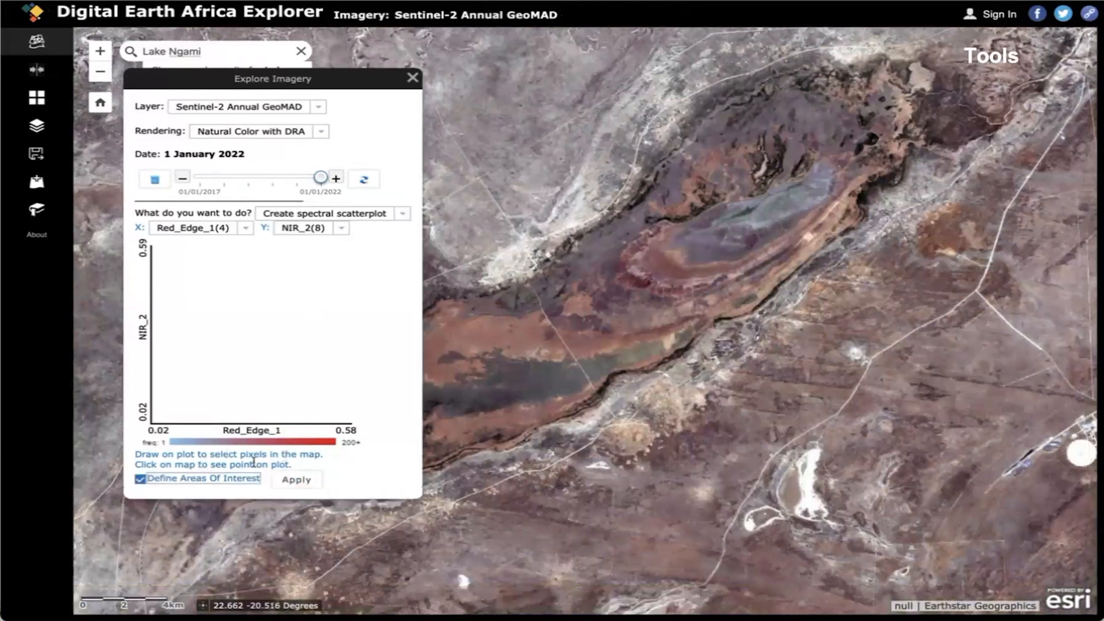
{"action": "left_click", "coordinate": [311, 483]}
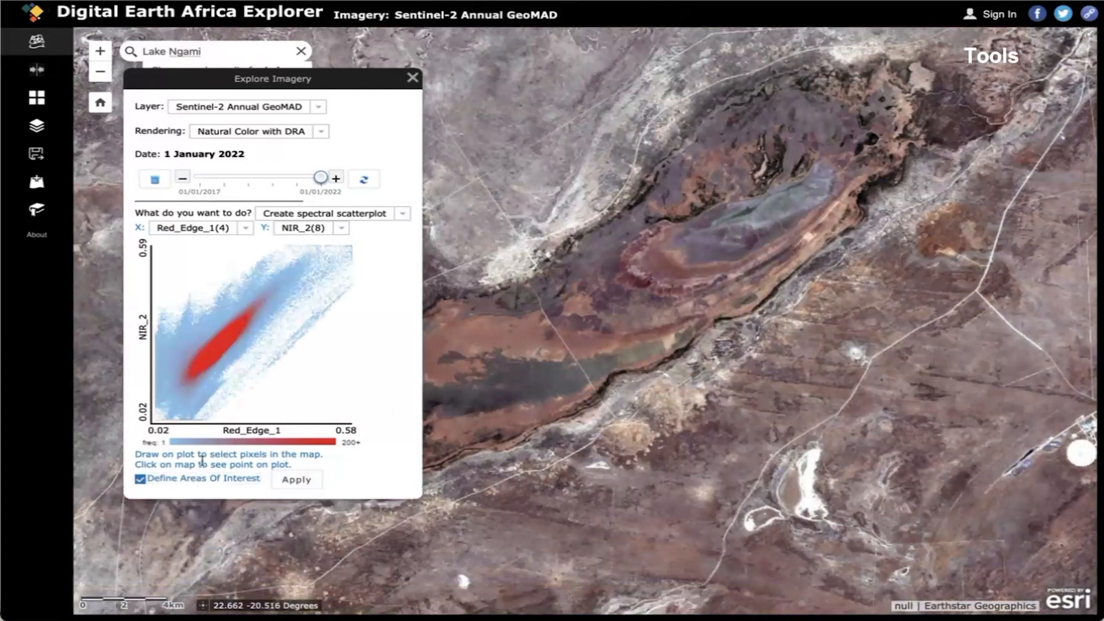
Choose the Create a mask tool with the Vegetation Index method and draw a polygon extent around the northeastern half of Lake Ngami
{"action": "left_click", "coordinate": [354, 214]}
{"action": "left_click", "coordinate": [336, 239]}
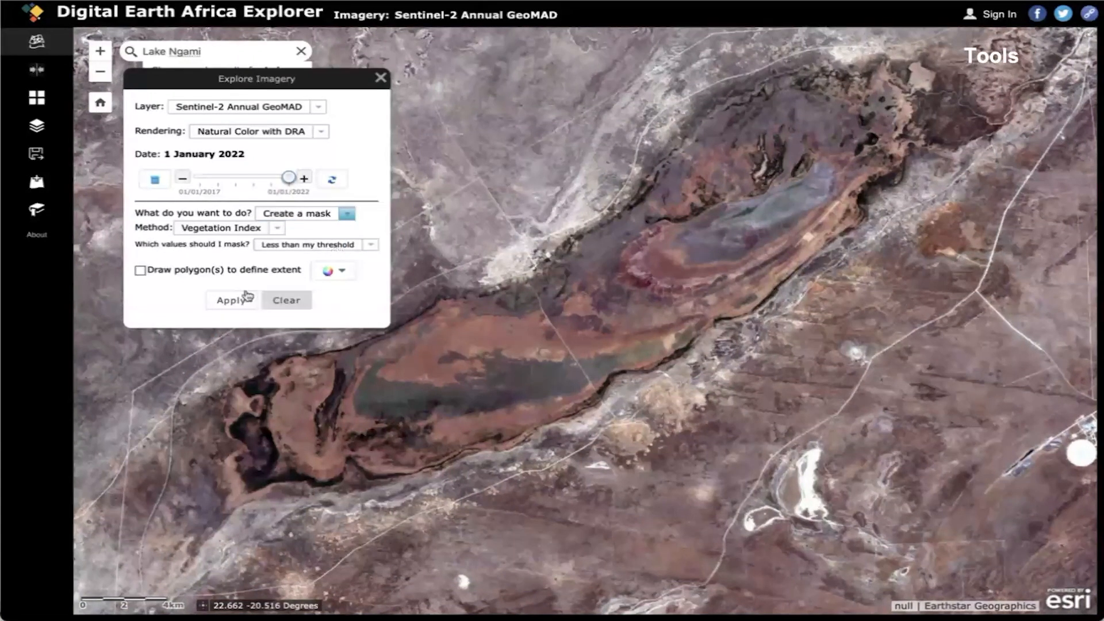
{"action": "left_click", "coordinate": [140, 271]}
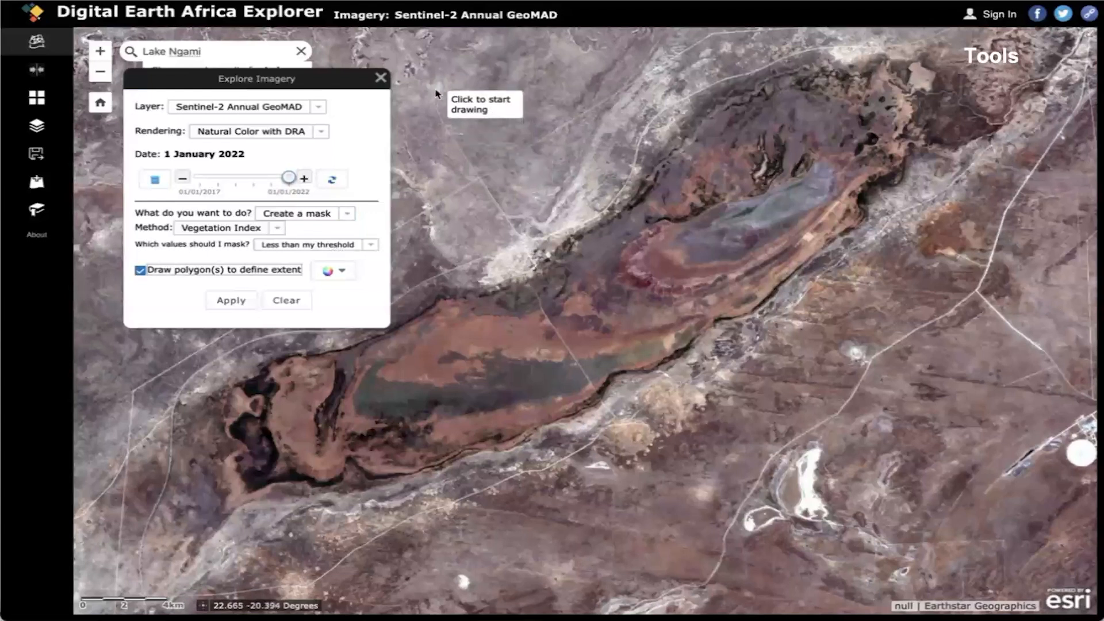
{"action": "mouse_move", "coordinate": [436, 98]}
{"action": "left_mouse_down"}
{"action": "mouse_move", "coordinate": [561, 181]}
{"action": "mouse_move", "coordinate": [445, 69]}
{"action": "left_mouse_up"}
{"action": "left_click", "coordinate": [455, 145]}
{"action": "left_click", "coordinate": [689, 473]}
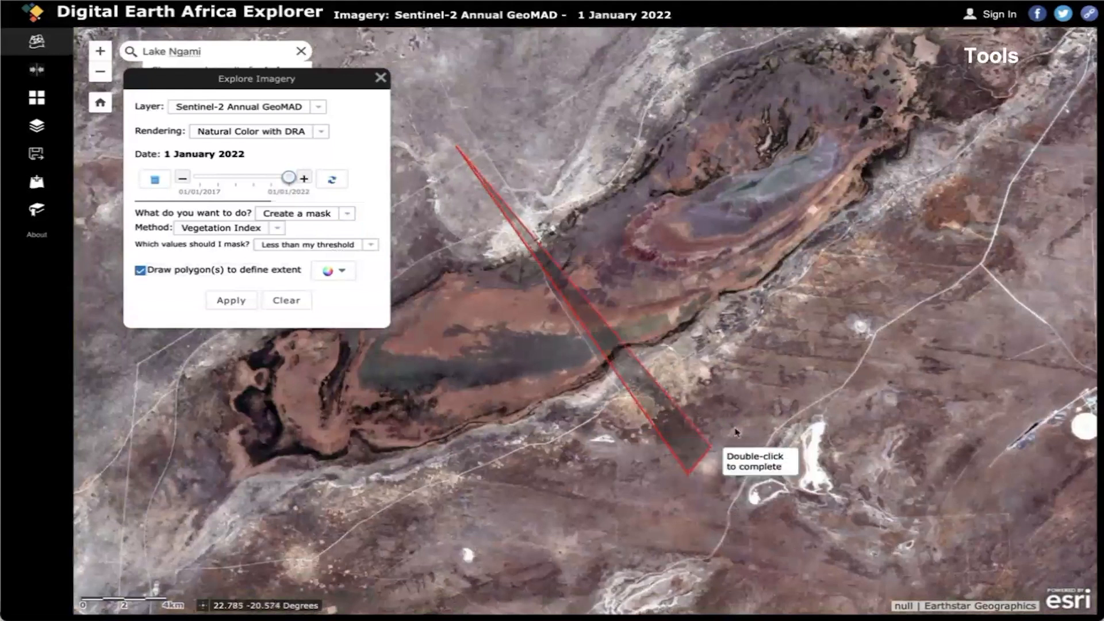
{"action": "left_click", "coordinate": [1038, 188]}
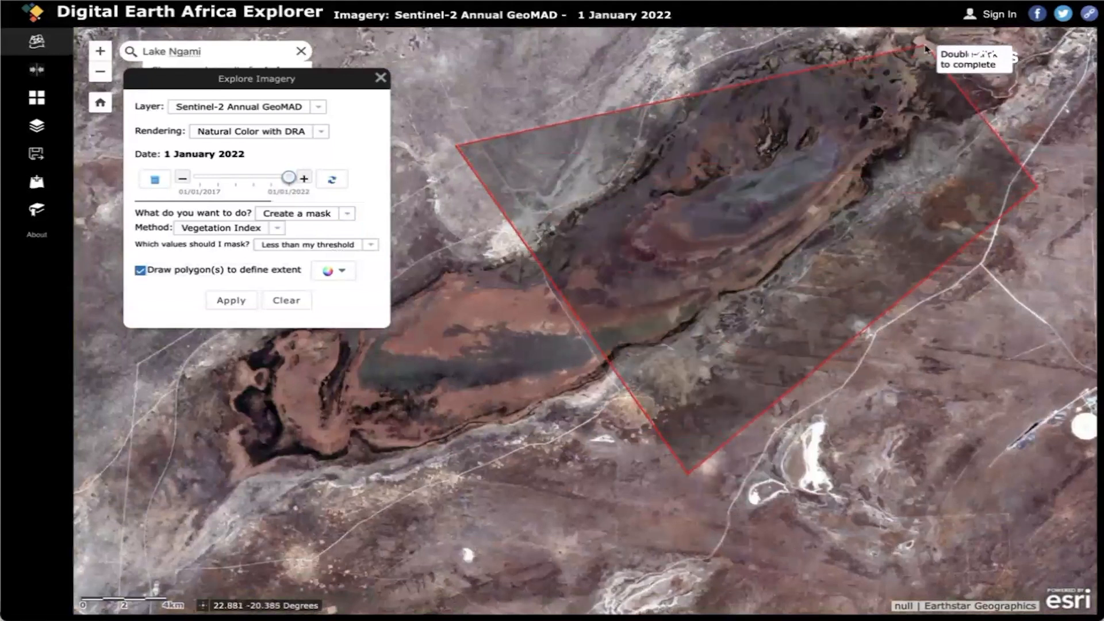
{"action": "left_click", "coordinate": [926, 44]}
{"action": "double_click", "coordinate": [632, 62]}
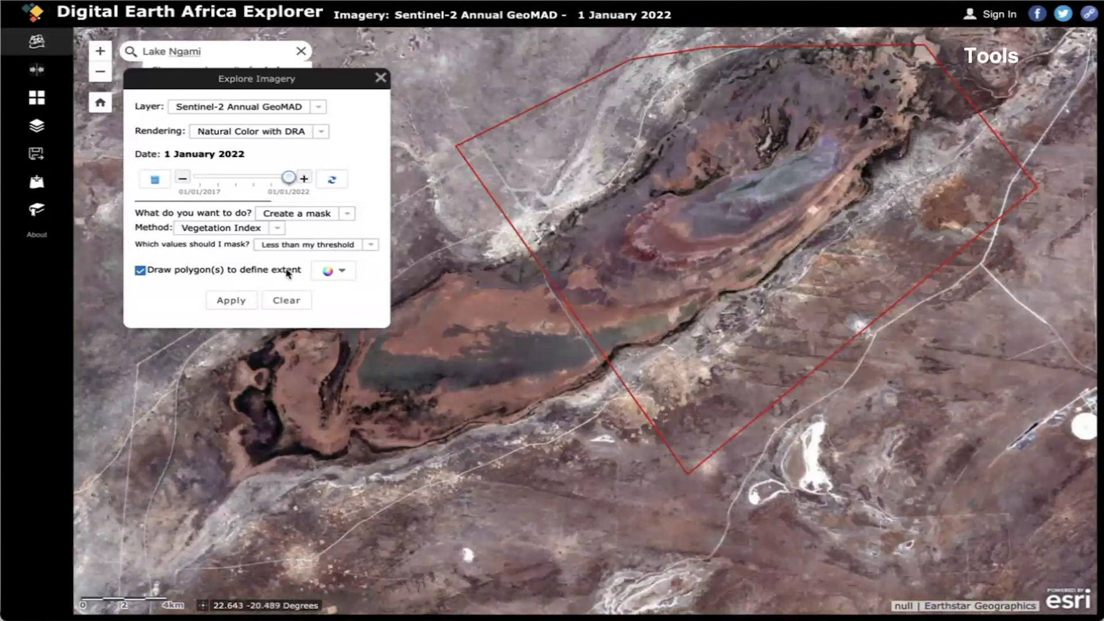
Apply the vegetation mask within the polygon and lower the masking threshold to 0.28
{"action": "left_click", "coordinate": [234, 302]}
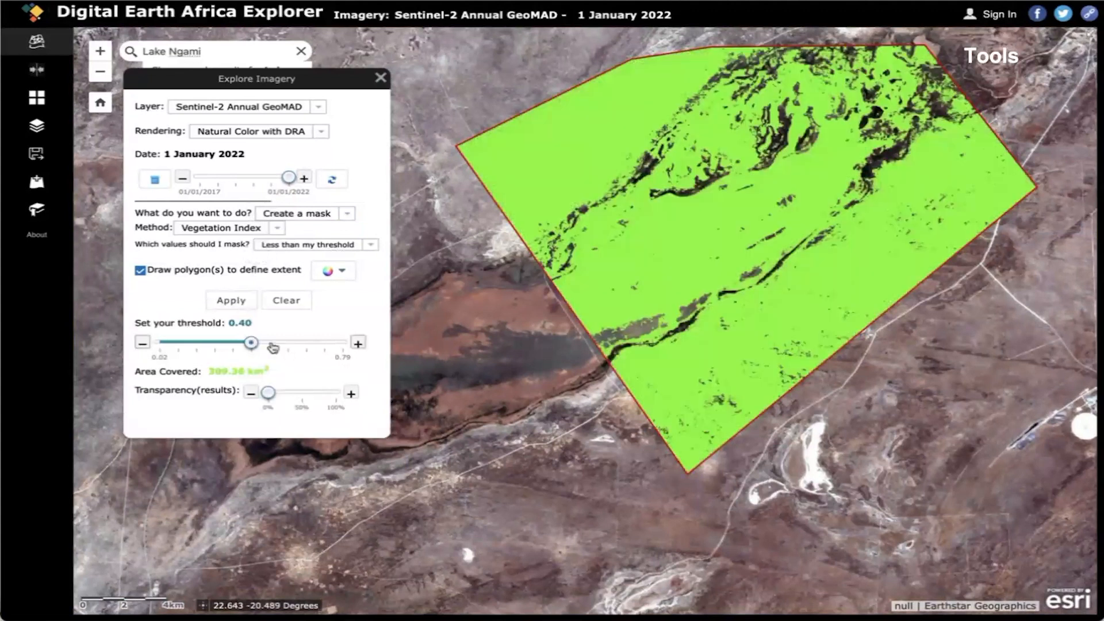
{"action": "mouse_move", "coordinate": [252, 343]}
{"action": "left_mouse_down"}
{"action": "mouse_move", "coordinate": [300, 343]}
{"action": "mouse_move", "coordinate": [240, 344]}
{"action": "left_mouse_up"}
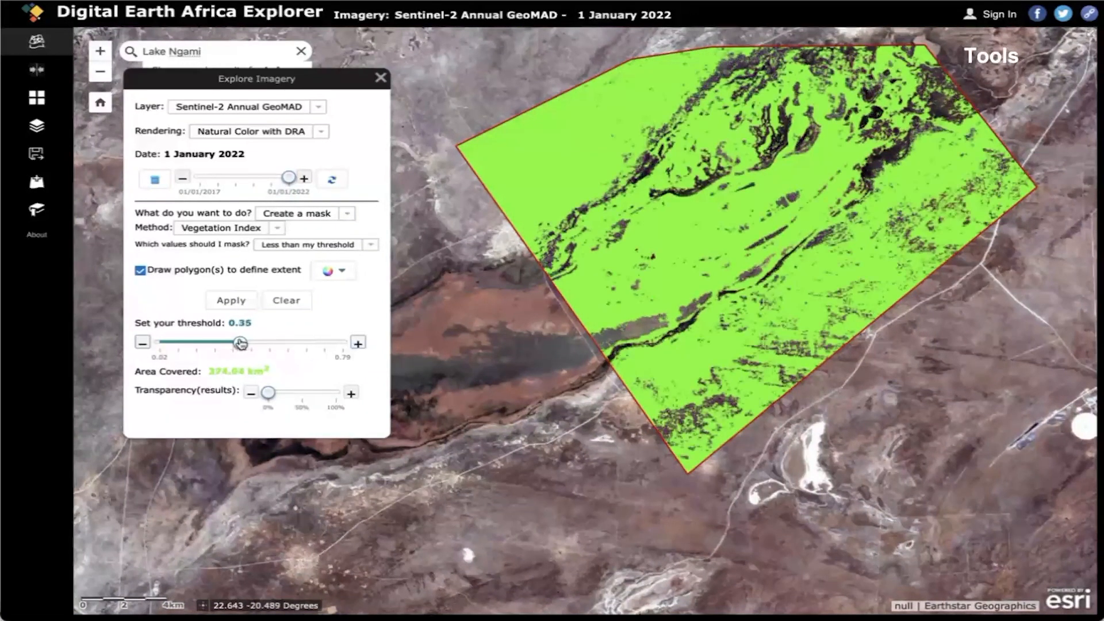
{"action": "left_click_drag", "start_coordinate": [240, 343], "coordinate": [218, 345]}
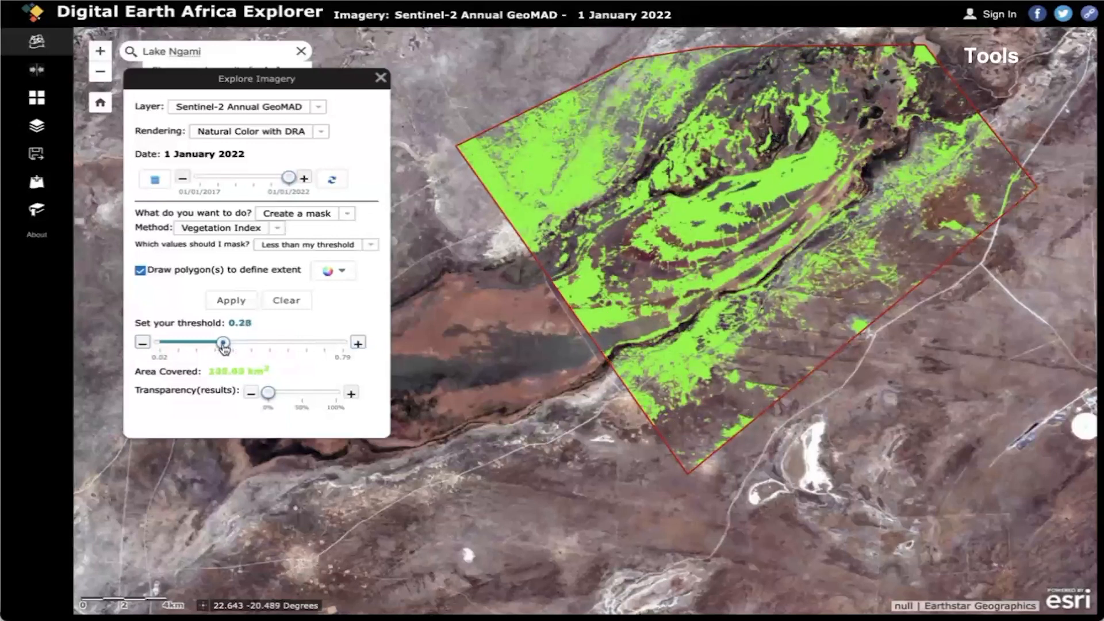
View the mask's colour choices, its masked-value options and the list of optional tools
{"action": "left_click", "coordinate": [342, 271]}
{"action": "left_click", "coordinate": [371, 244]}
{"action": "left_click", "coordinate": [371, 244]}
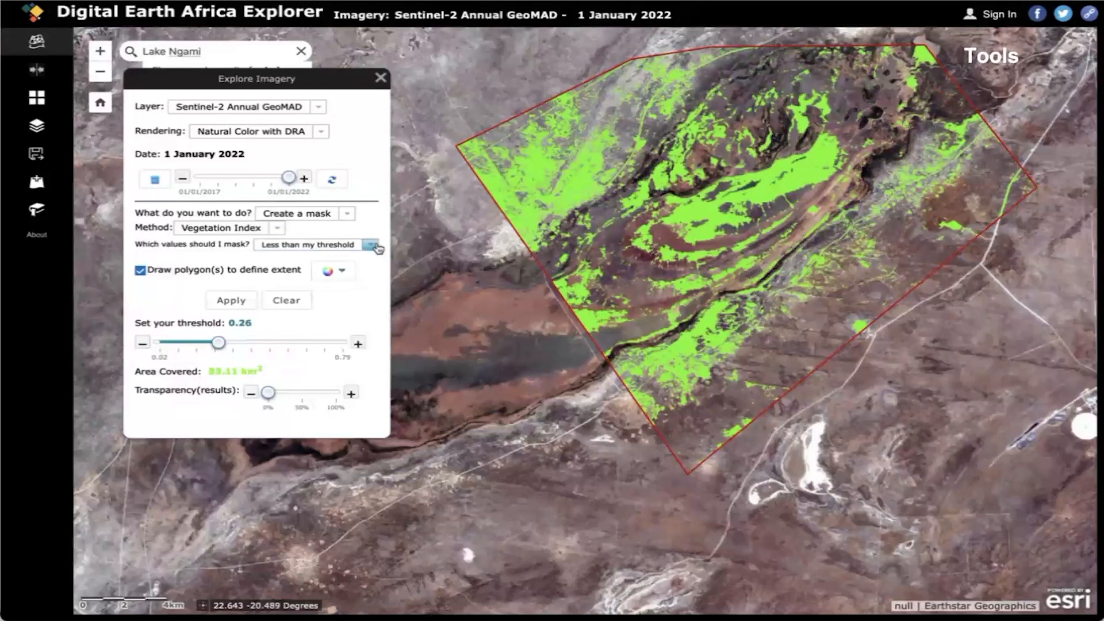
{"action": "left_click", "coordinate": [346, 213]}
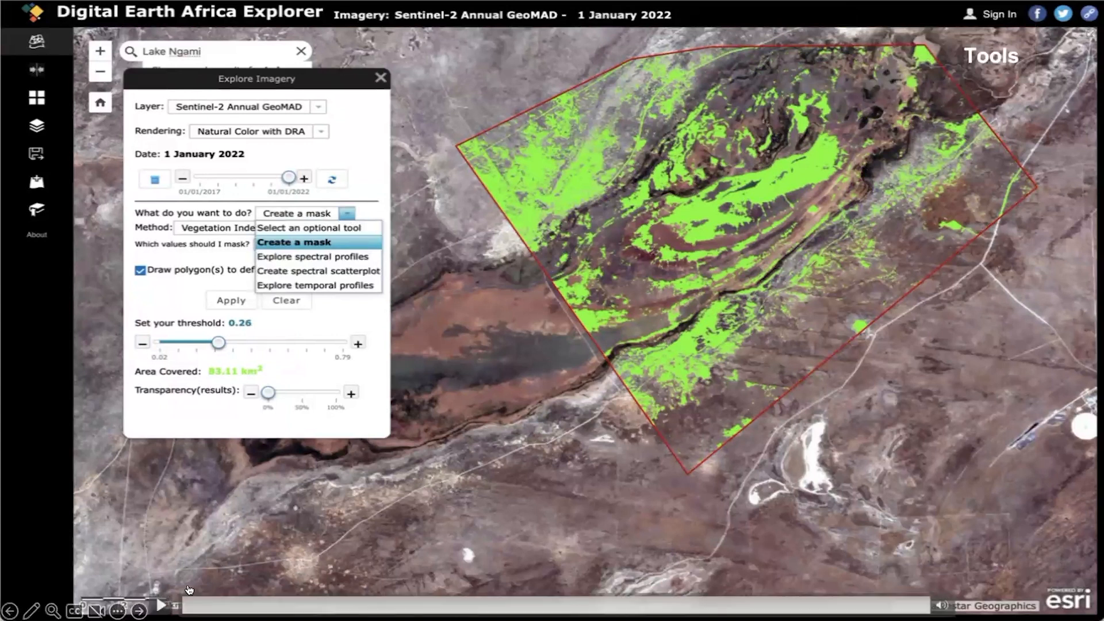
{"action": "left_click", "coordinate": [225, 601]}
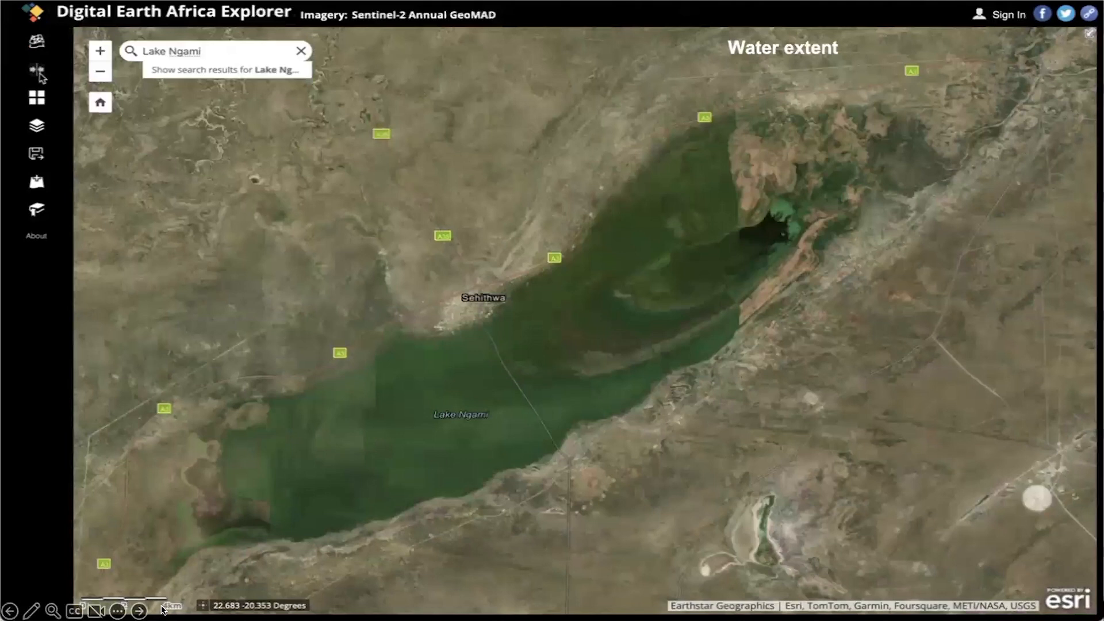
{"action": "mouse_move", "coordinate": [163, 610]}
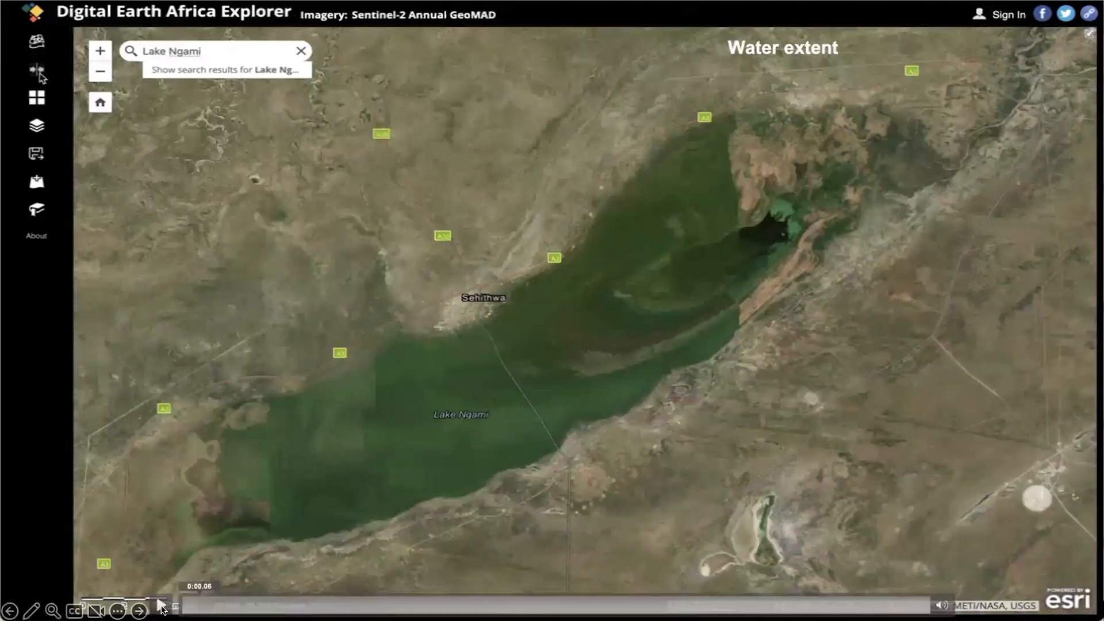
{"action": "left_click", "coordinate": [162, 607]}
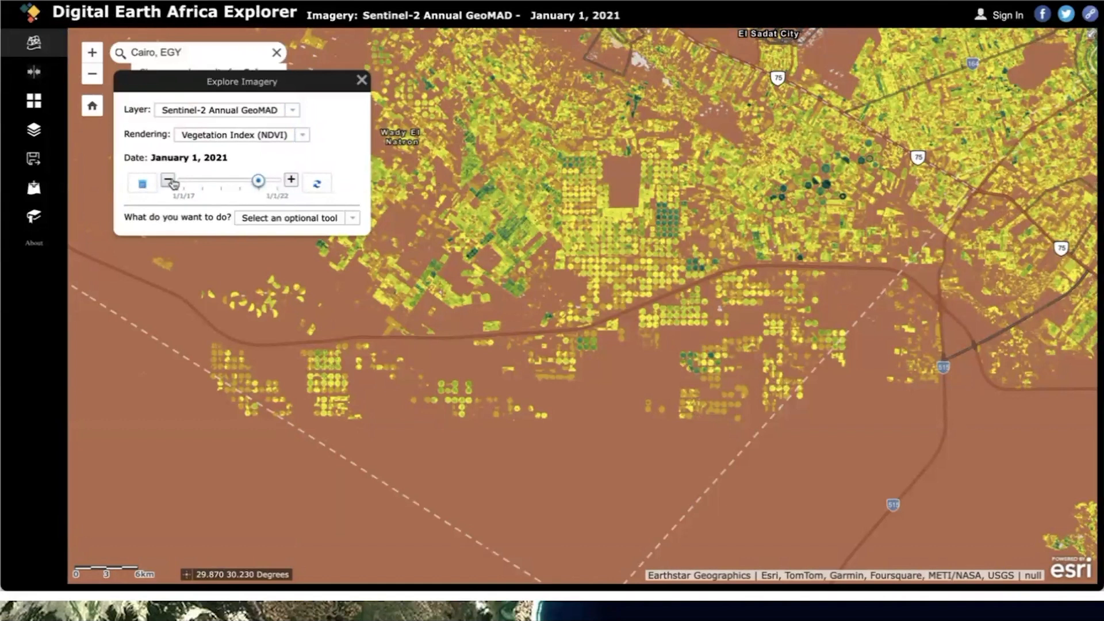
Compare the Sentinel-2 Annual GeoMAD NDVI imagery near Cairo with Landsat 8 Annual GeoMAD as the right image, placing the swipe divider mid-map
{"action": "left_click", "coordinate": [168, 181]}
{"action": "left_click", "coordinate": [34, 73]}
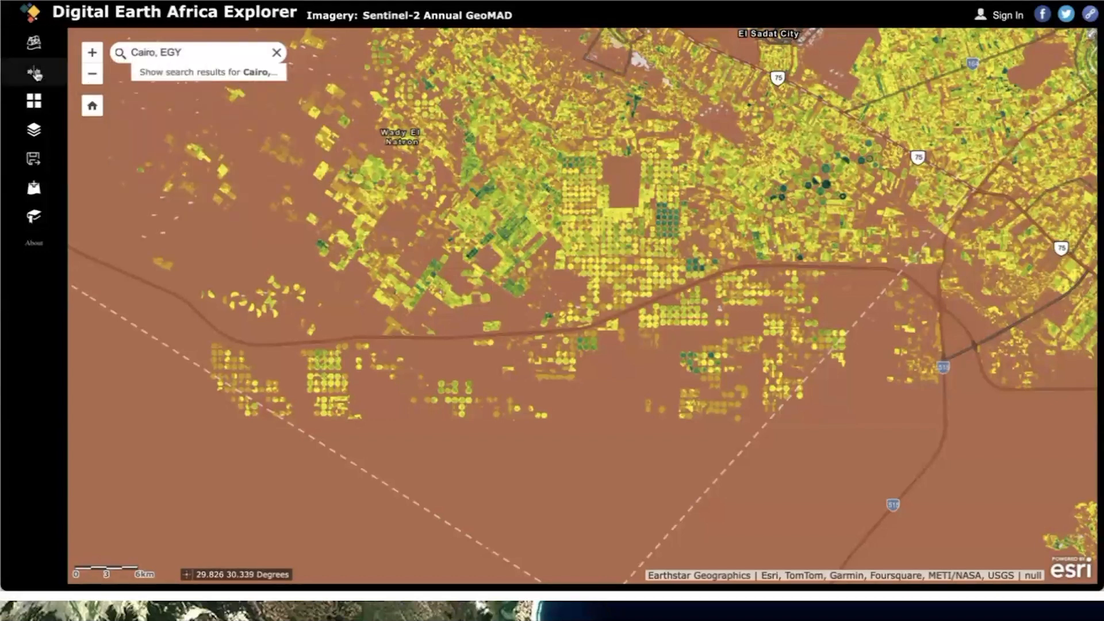
{"action": "left_click", "coordinate": [236, 109]}
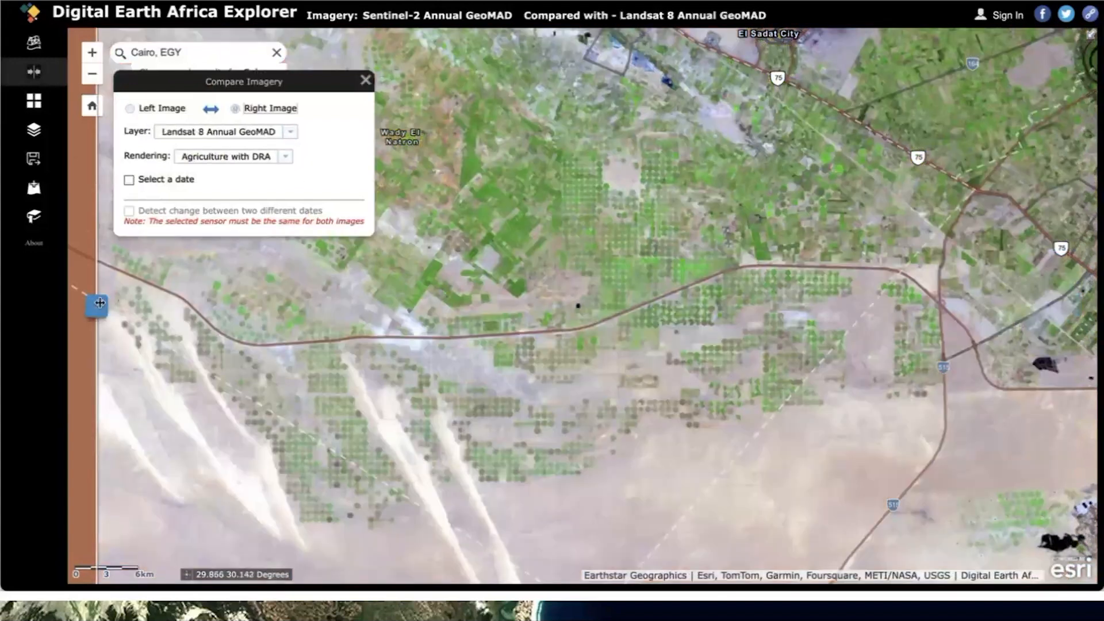
{"action": "left_click_drag", "start_coordinate": [99, 303], "coordinate": [650, 342]}
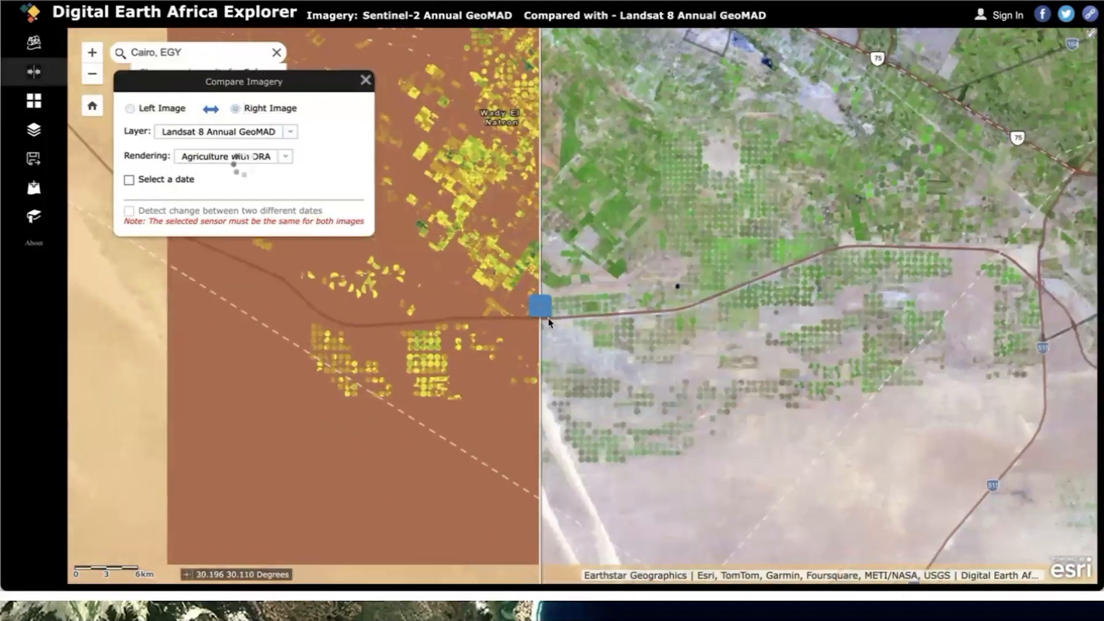
{"action": "left_click_drag", "start_coordinate": [540, 309], "coordinate": [516, 253]}
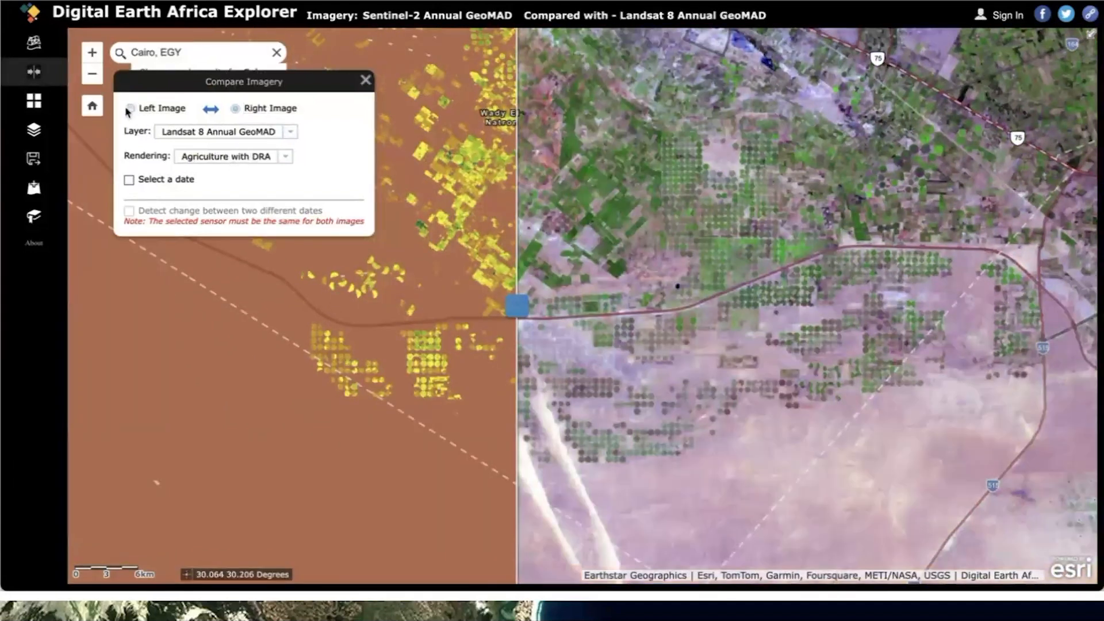
Render the left image as Vegetation Index with Red Edge (NDVI VRE) and swipe the divider back over the irrigated fields
{"action": "left_click", "coordinate": [128, 111]}
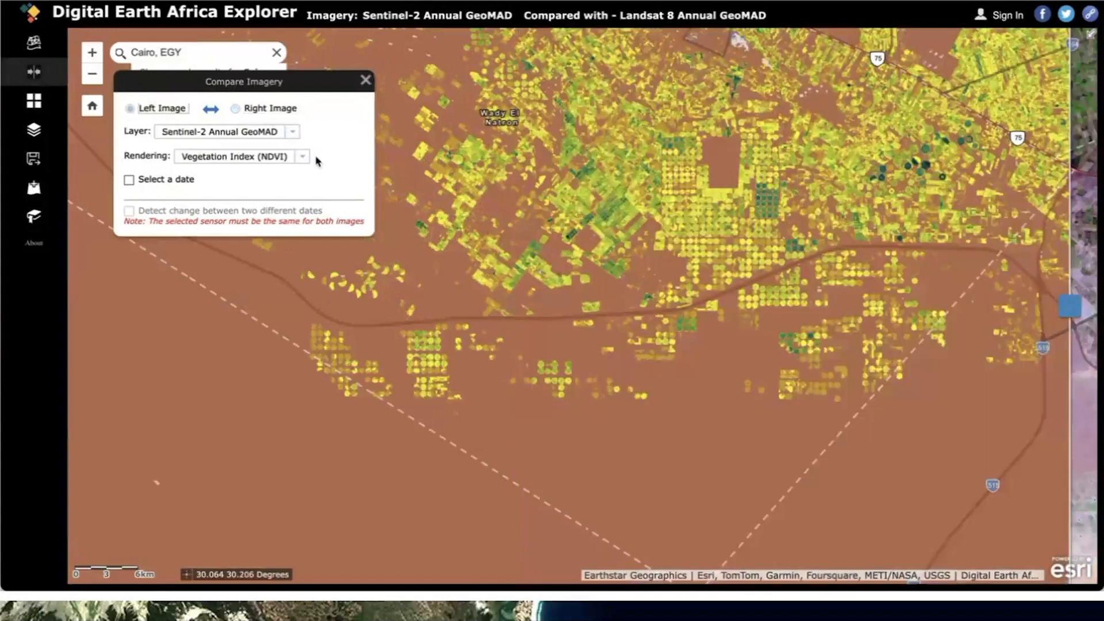
{"action": "left_click", "coordinate": [302, 157]}
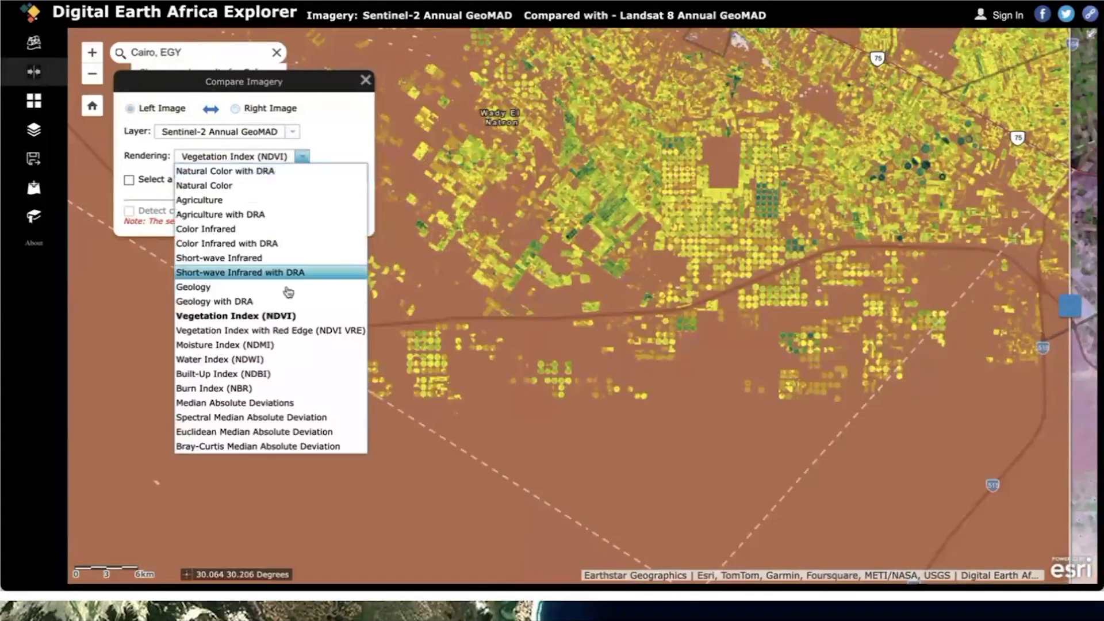
{"action": "left_click", "coordinate": [270, 331]}
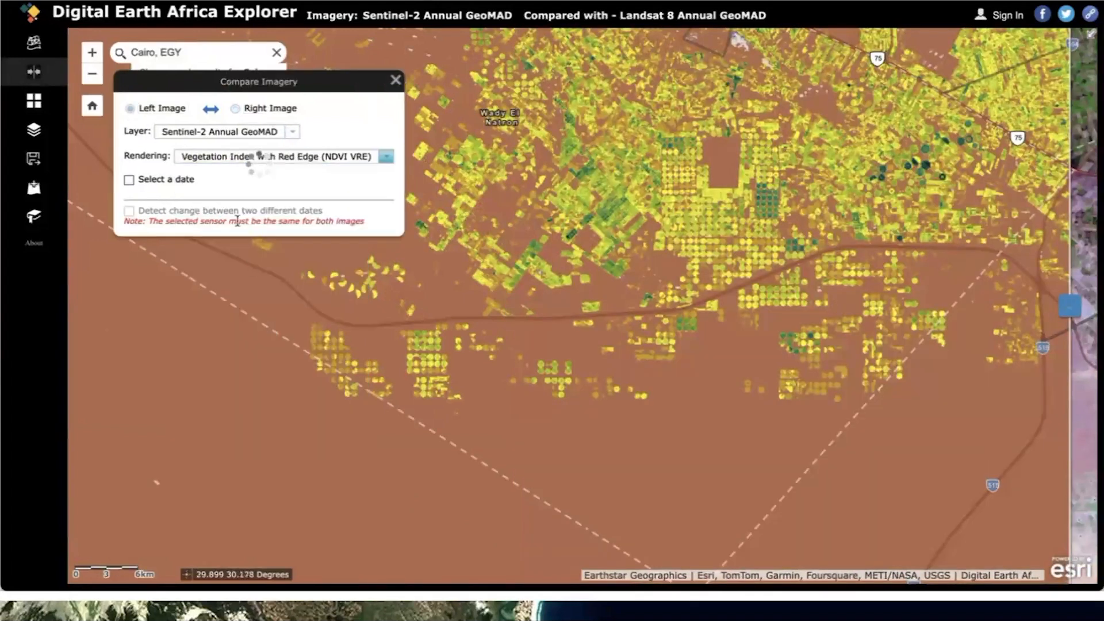
{"action": "left_click_drag", "start_coordinate": [1069, 306], "coordinate": [665, 306]}
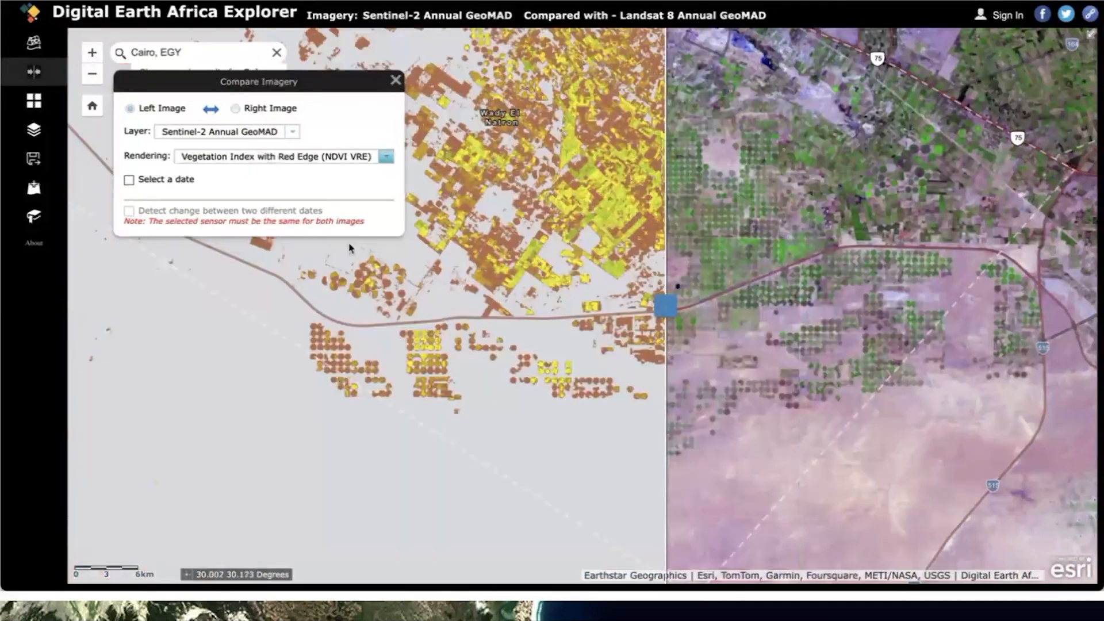
Render the left image as Agriculture with DRA and swipe it against the Landsat 8 image
{"action": "left_click", "coordinate": [261, 162]}
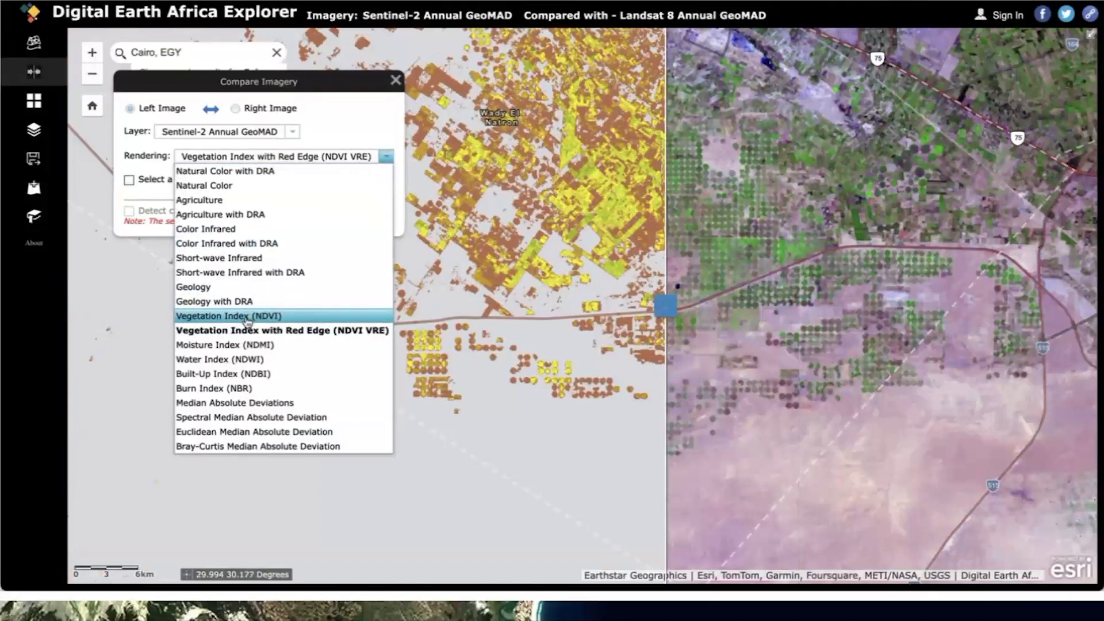
{"action": "left_click", "coordinate": [264, 214]}
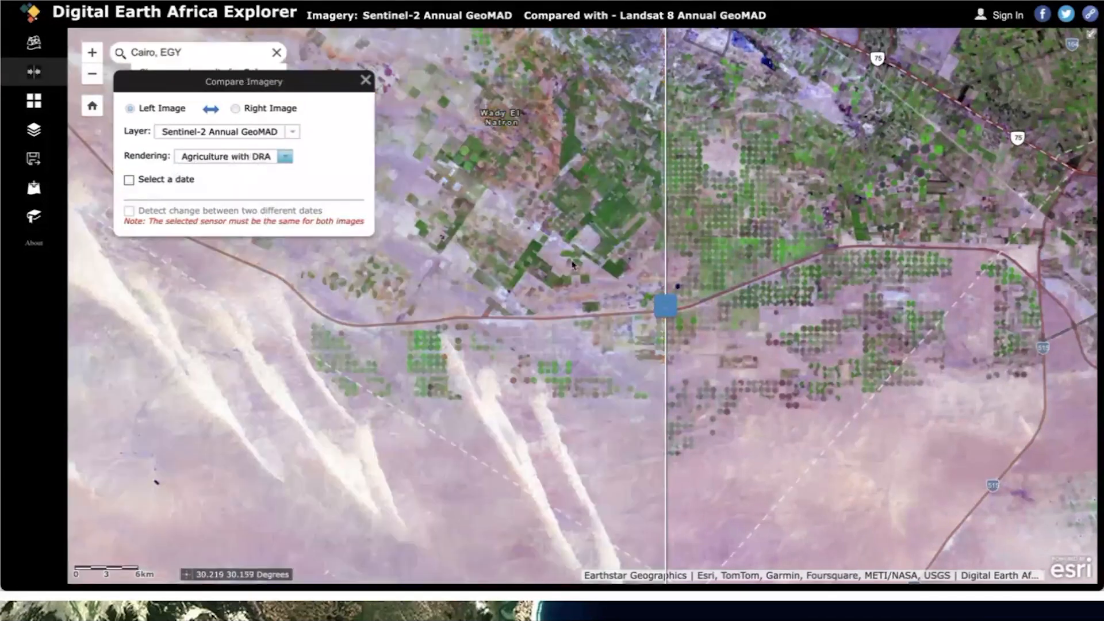
{"action": "left_click_drag", "start_coordinate": [666, 262], "coordinate": [502, 236]}
Switch the left image to the Sentinel-2 layer dated August 8, 2024 with a 10% cloud filter, and swipe across the fields
{"action": "left_click", "coordinate": [285, 157]}
{"action": "left_click", "coordinate": [292, 132]}
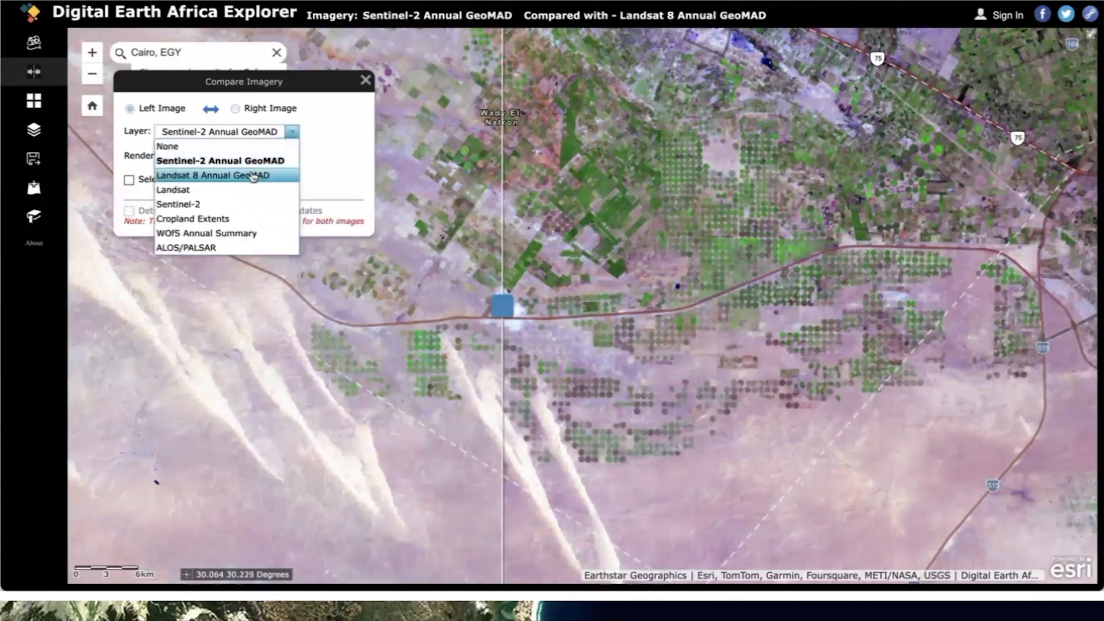
{"action": "left_click", "coordinate": [219, 205]}
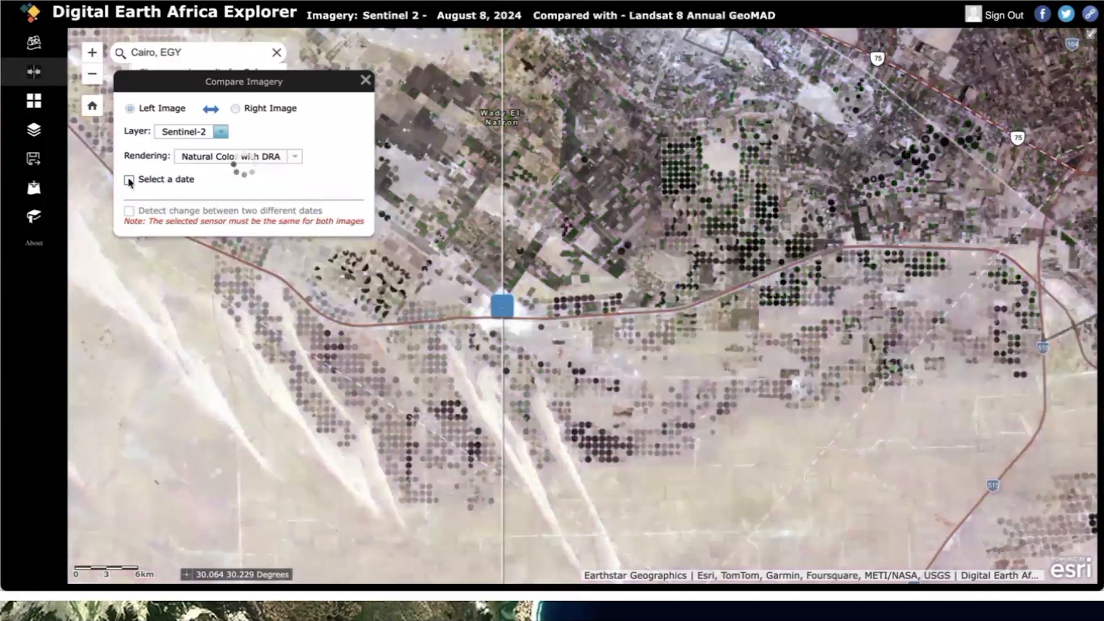
{"action": "left_click", "coordinate": [130, 180]}
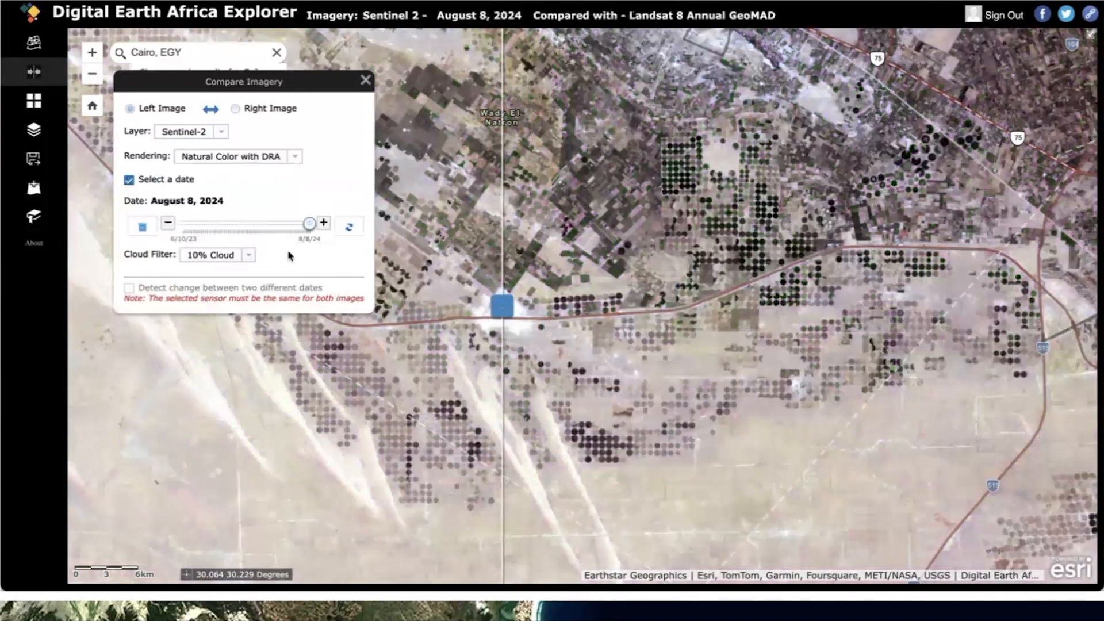
{"action": "left_click", "coordinate": [249, 256]}
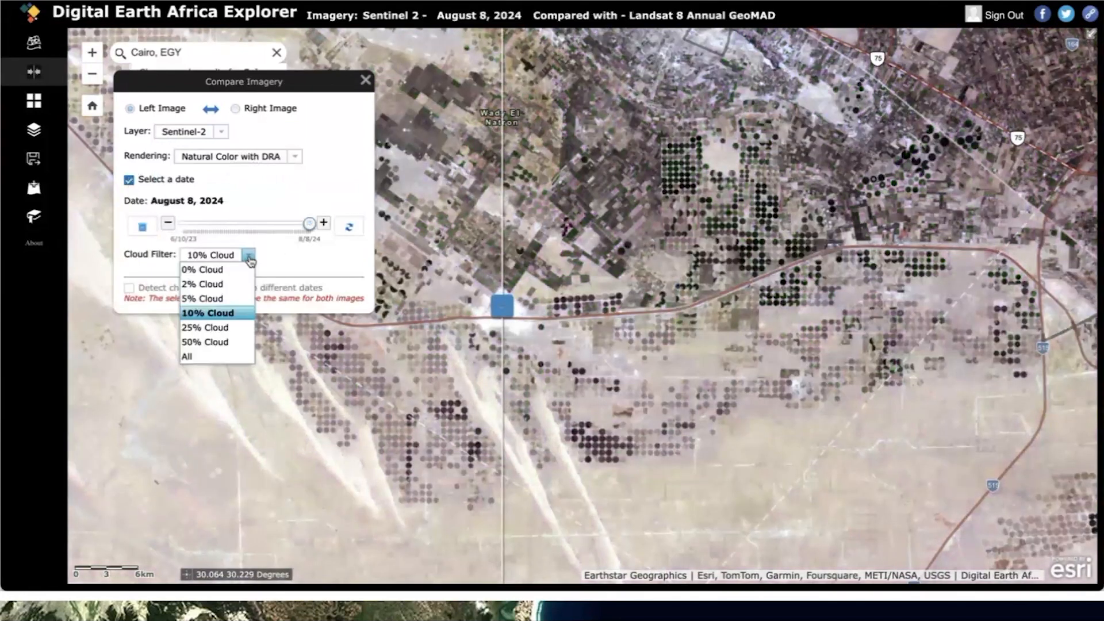
{"action": "left_click", "coordinate": [218, 313]}
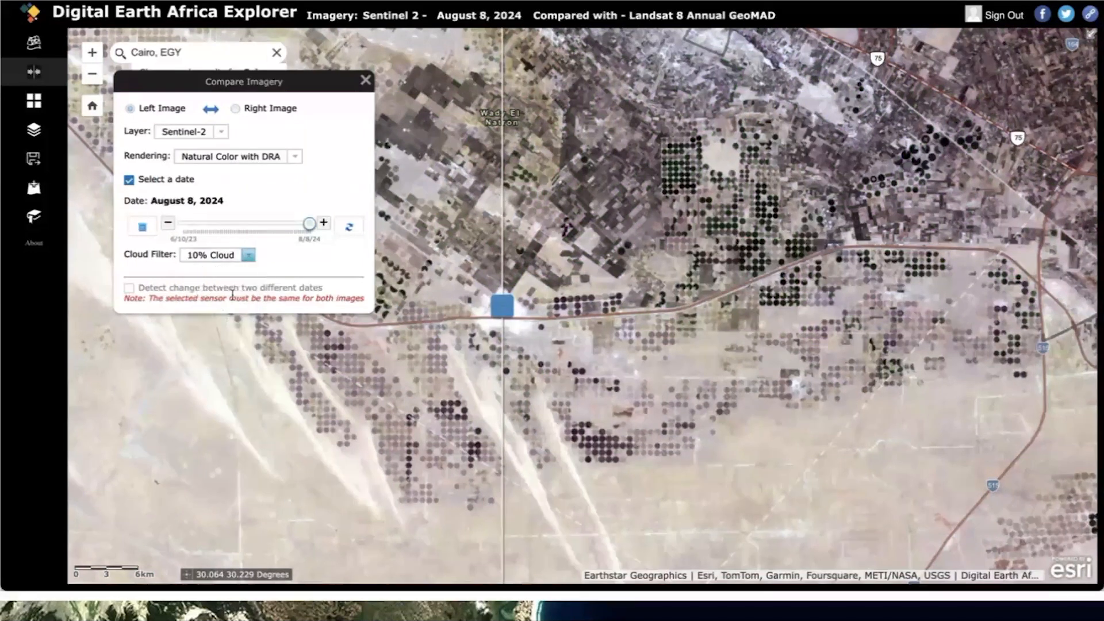
{"action": "left_click_drag", "start_coordinate": [501, 307], "coordinate": [645, 306]}
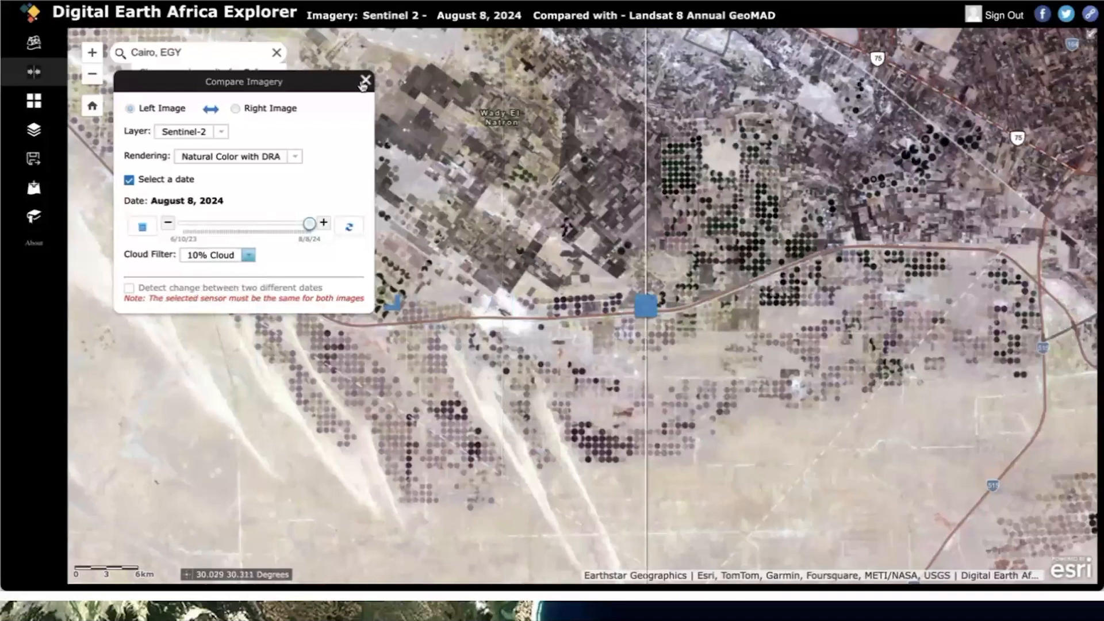
Set the right image to Landsat dated July 31, 2024, and swipe it against the left Sentinel-2 image around mid-map
{"action": "left_click", "coordinate": [240, 110]}
{"action": "left_click", "coordinate": [290, 132]}
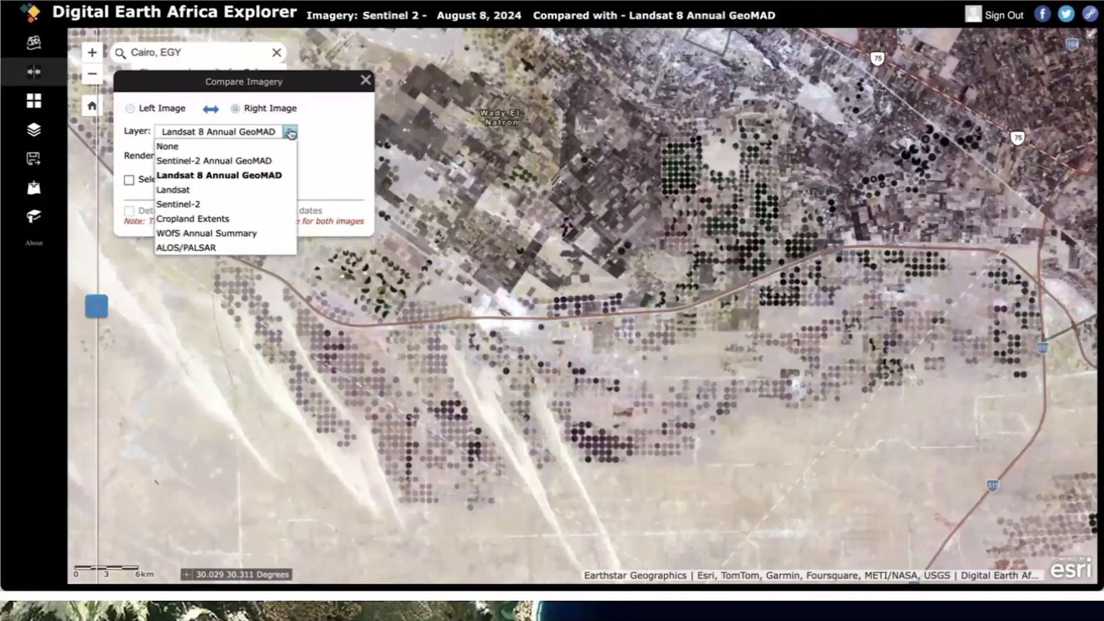
{"action": "left_click", "coordinate": [215, 190]}
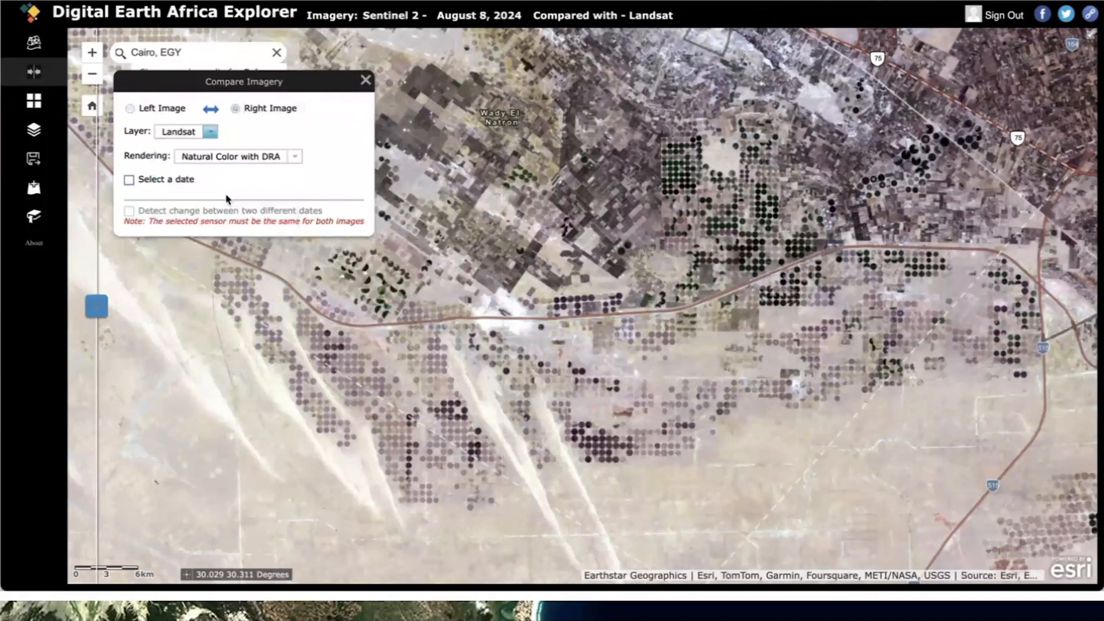
{"action": "left_click", "coordinate": [129, 181]}
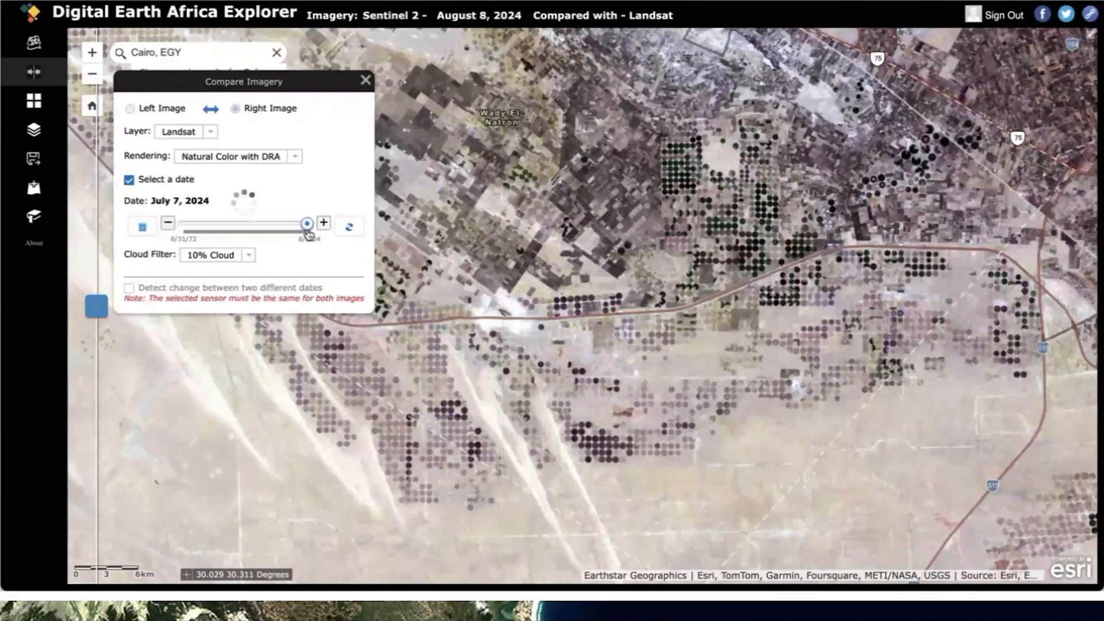
{"action": "left_click", "coordinate": [128, 108]}
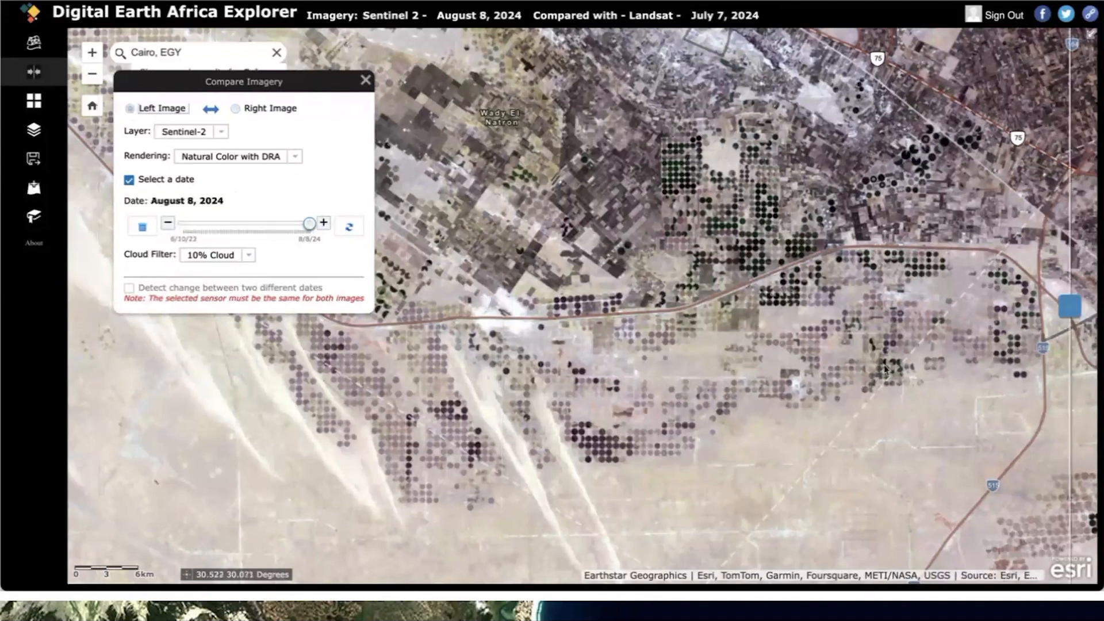
{"action": "left_click_drag", "start_coordinate": [1069, 314], "coordinate": [545, 307]}
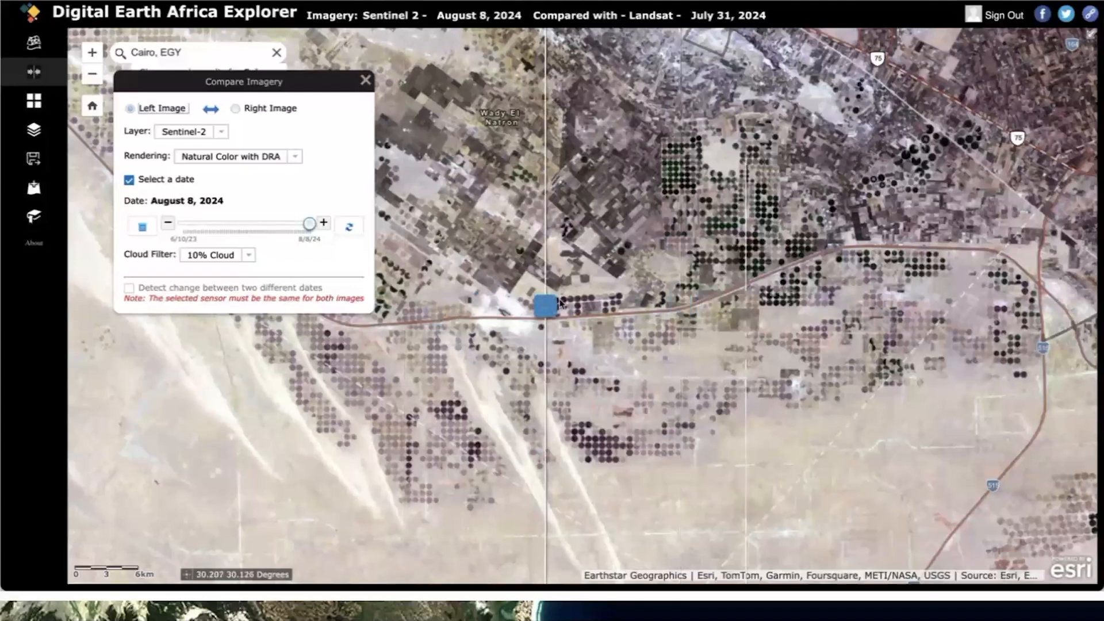
{"action": "left_click_drag", "start_coordinate": [546, 306], "coordinate": [514, 306]}
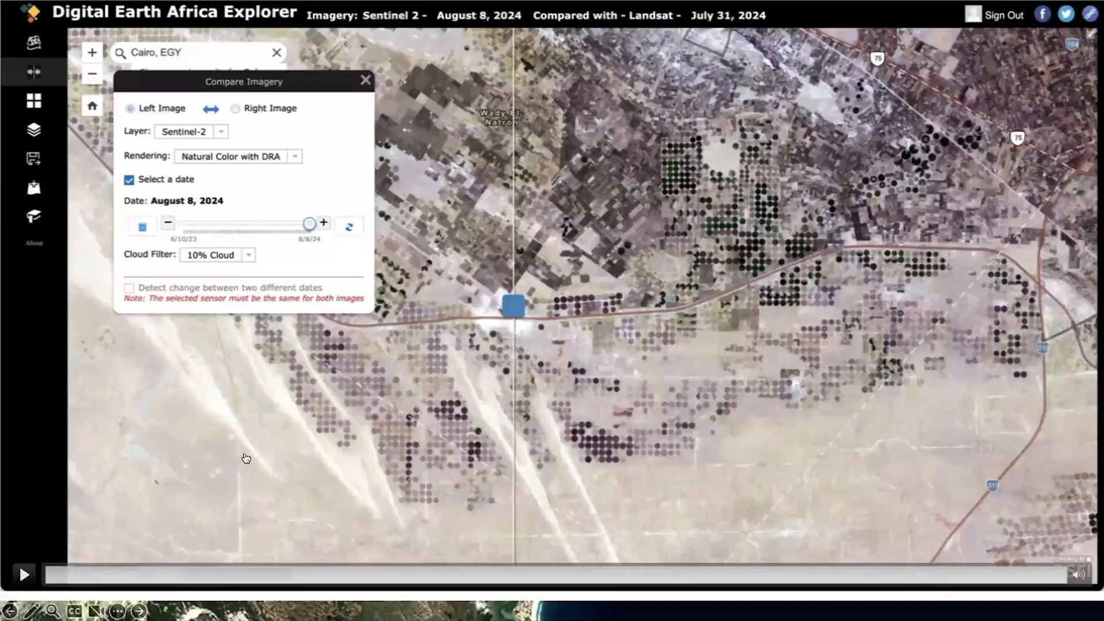
{"action": "left_click", "coordinate": [318, 392]}
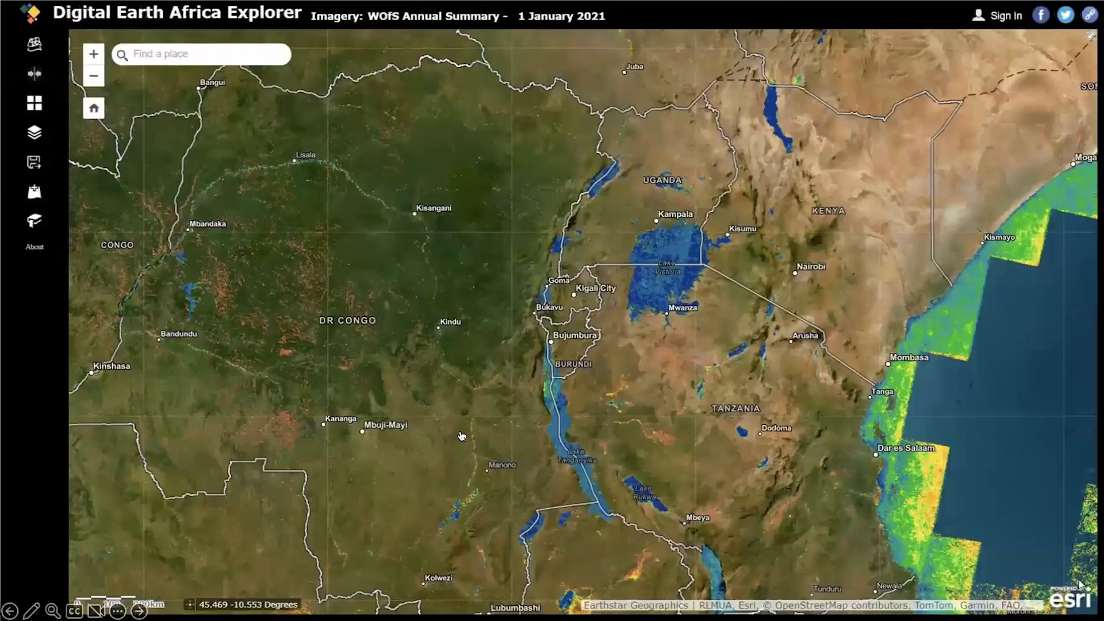
{"action": "left_click", "coordinate": [339, 469]}
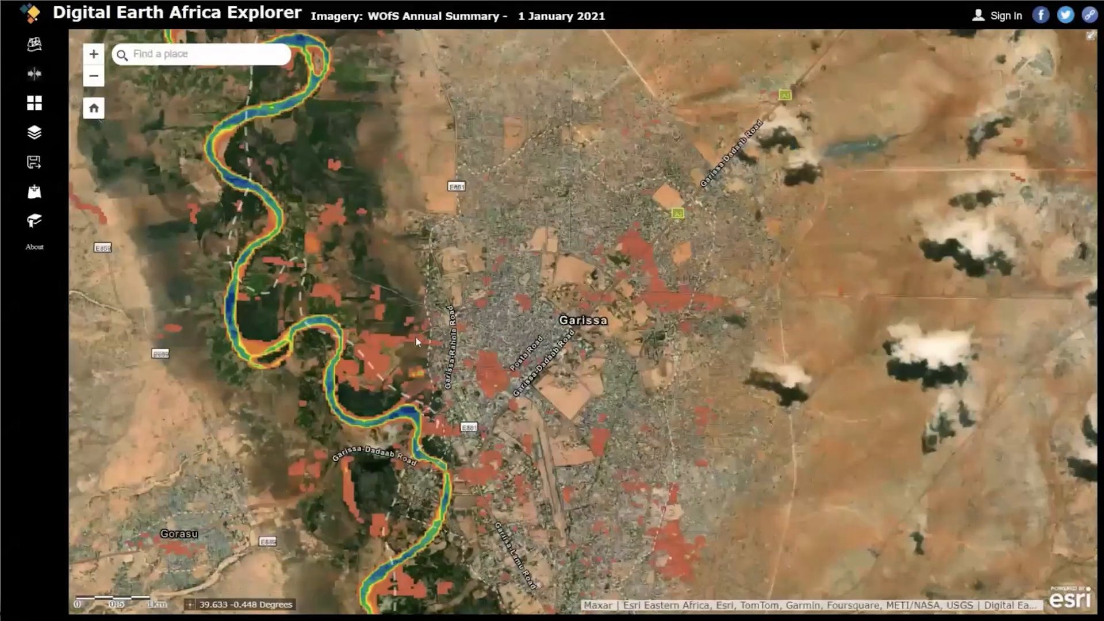
Show the WOfS Annual Summary for 1 January 2020 along the river northwest of Garissa, and close the imagery settings
{"action": "left_click_drag", "start_coordinate": [415, 336], "coordinate": [693, 343]}
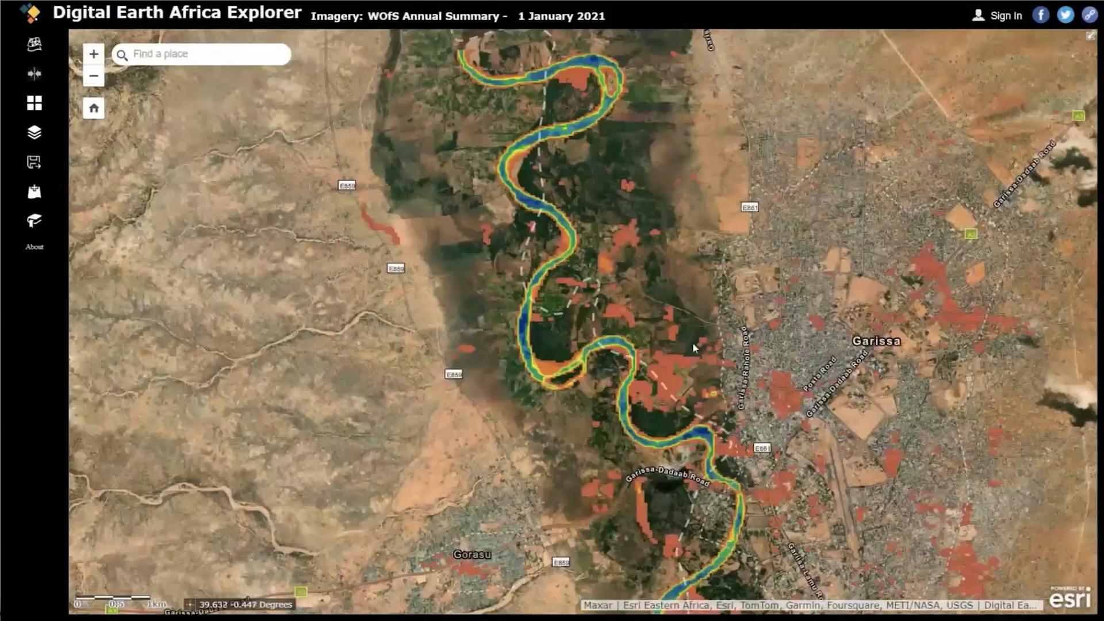
{"action": "left_click_drag", "start_coordinate": [502, 63], "coordinate": [706, 548]}
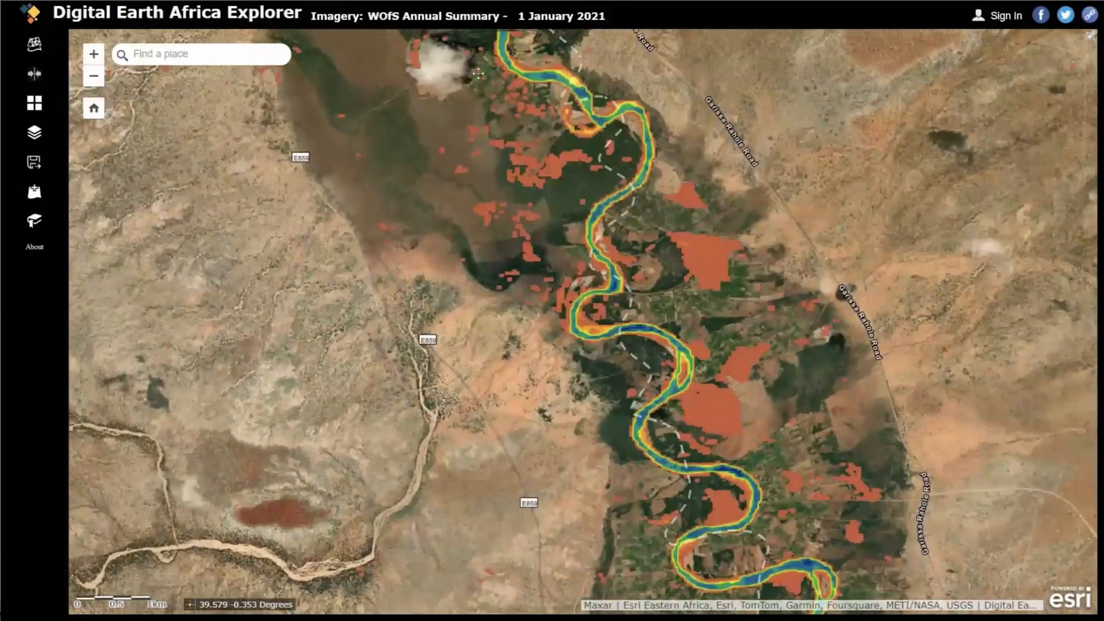
{"action": "left_click_drag", "start_coordinate": [478, 73], "coordinate": [747, 538]}
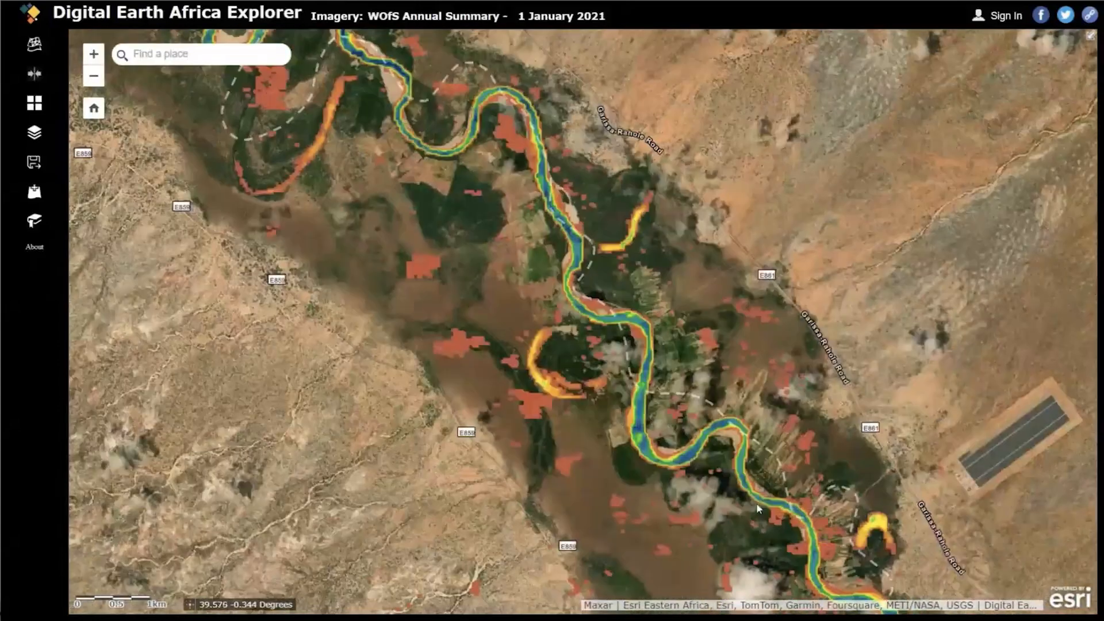
{"action": "left_click_drag", "start_coordinate": [304, 95], "coordinate": [795, 536]}
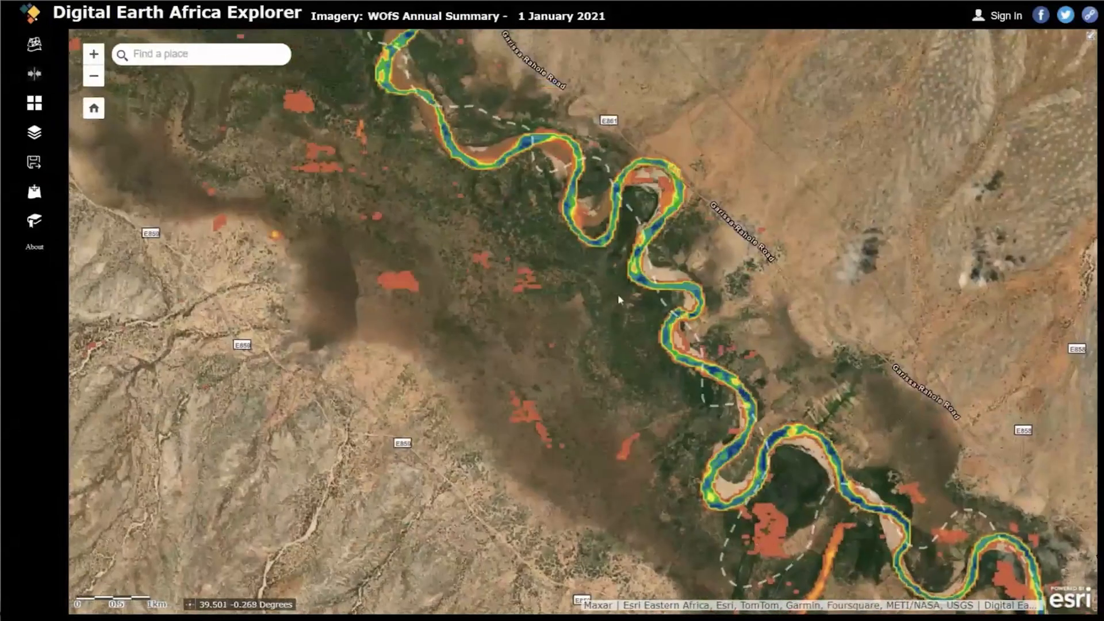
{"action": "left_click_drag", "start_coordinate": [346, 53], "coordinate": [760, 545]}
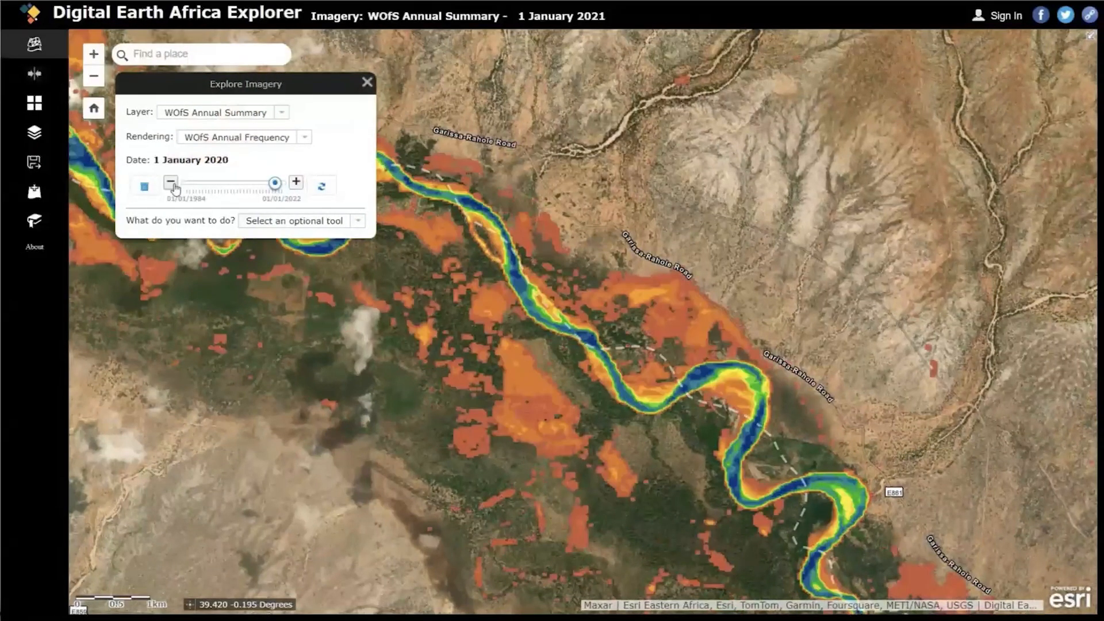
{"action": "left_click", "coordinate": [366, 84]}
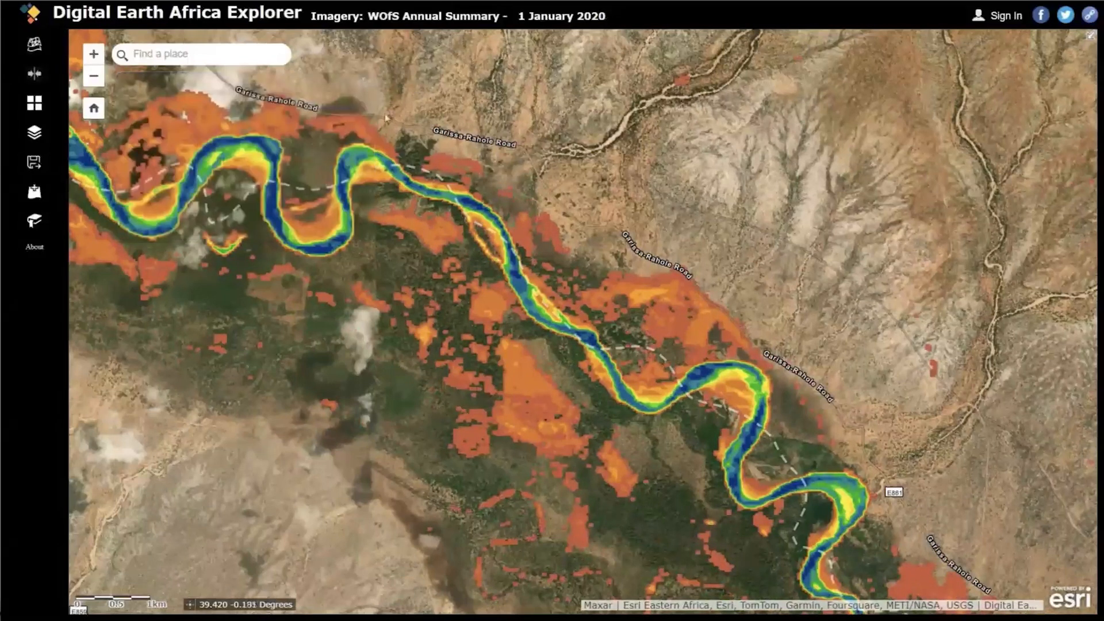
Follow the river southeast along the Garissa-Rahole Road to examine the WOfS Annual Summary water extent downstream
{"action": "left_click_drag", "start_coordinate": [769, 571], "coordinate": [333, 179]}
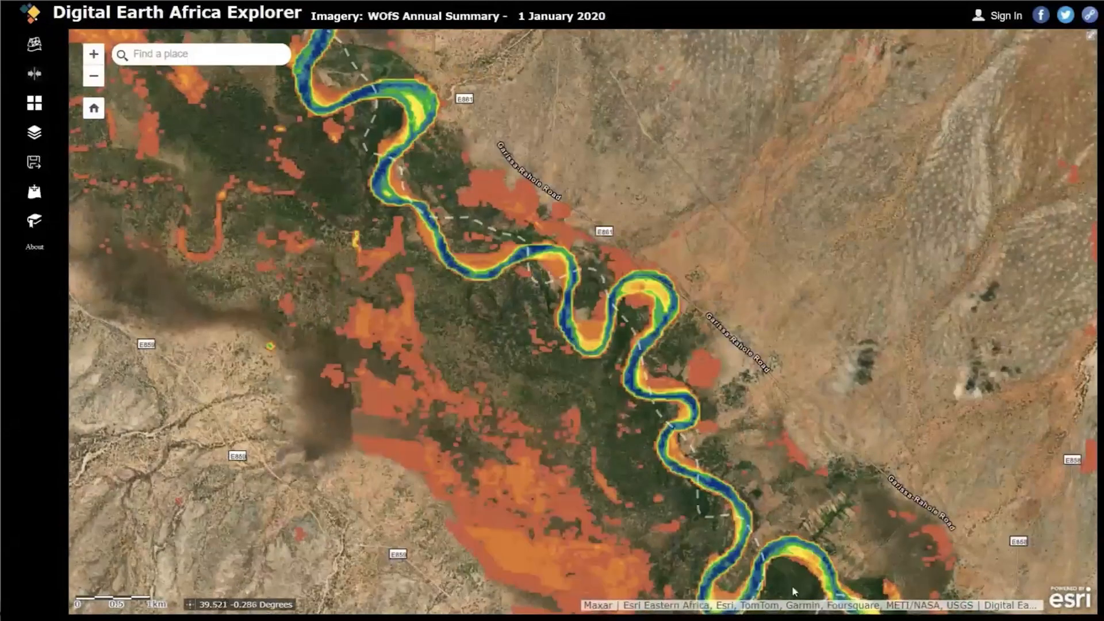
{"action": "left_click_drag", "start_coordinate": [792, 585], "coordinate": [368, 112]}
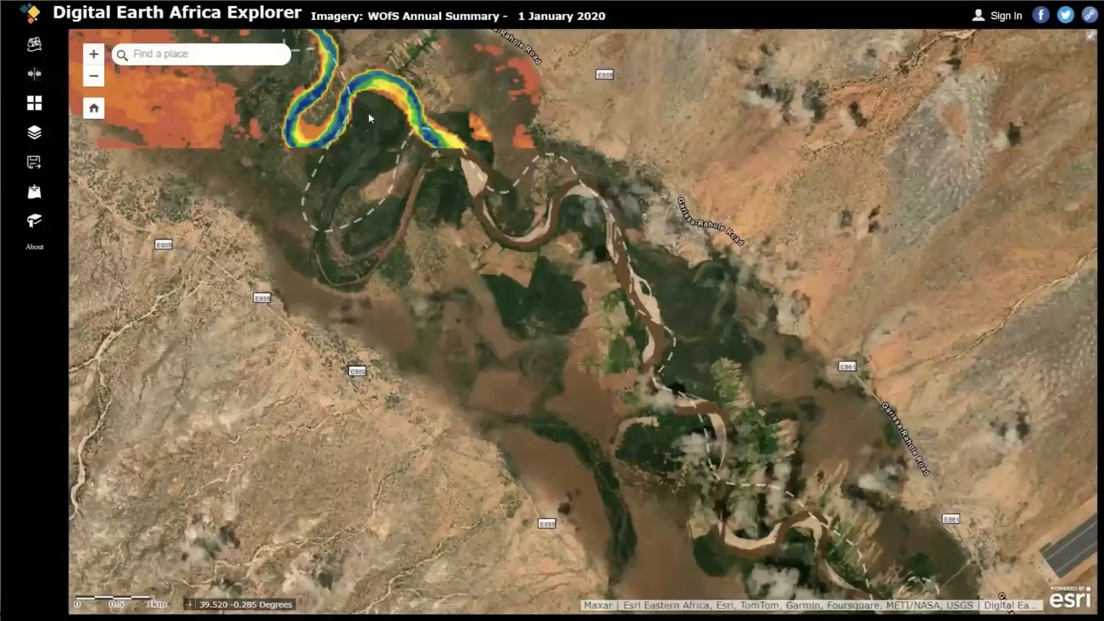
{"action": "left_click_drag", "start_coordinate": [806, 594], "coordinate": [433, 76]}
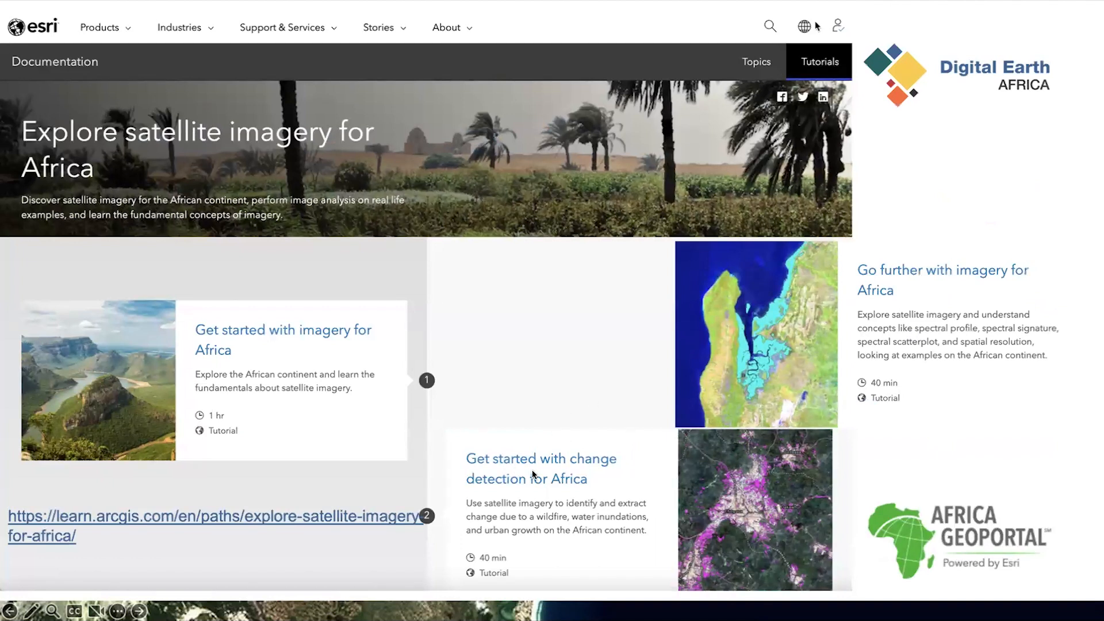
{"action": "key", "text": "Right"}
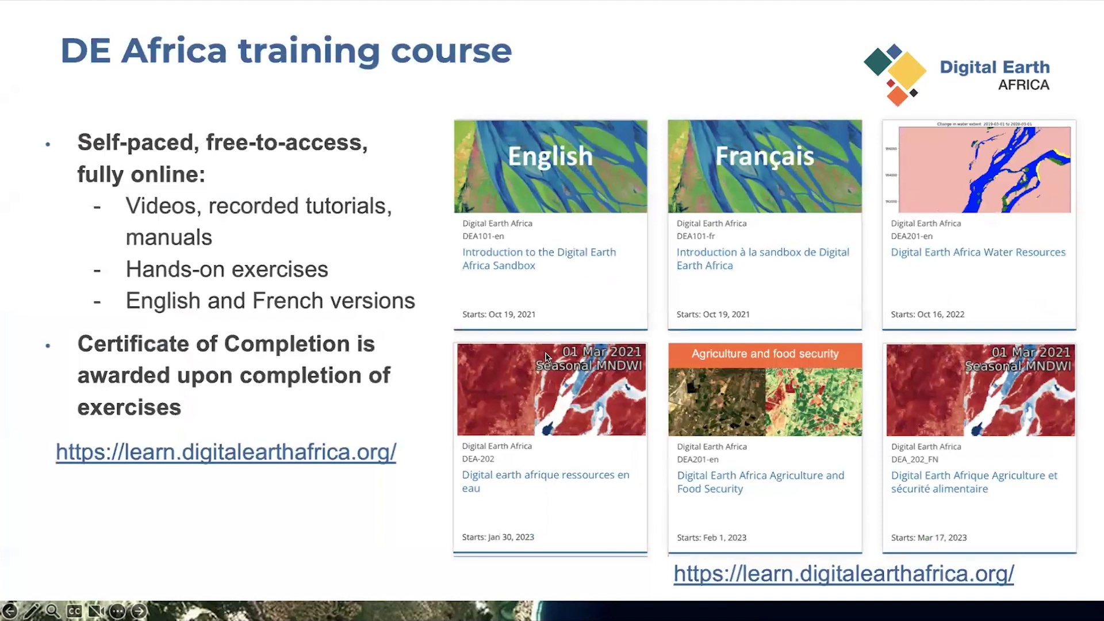
{"action": "key", "text": "Right"}
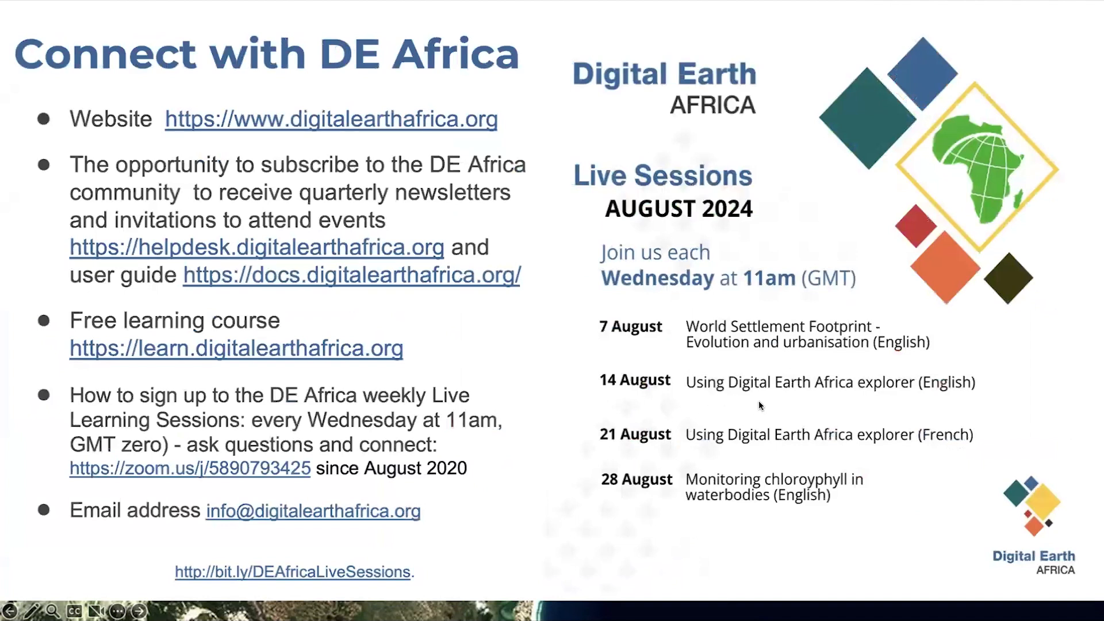
{"action": "key", "text": "Right"}
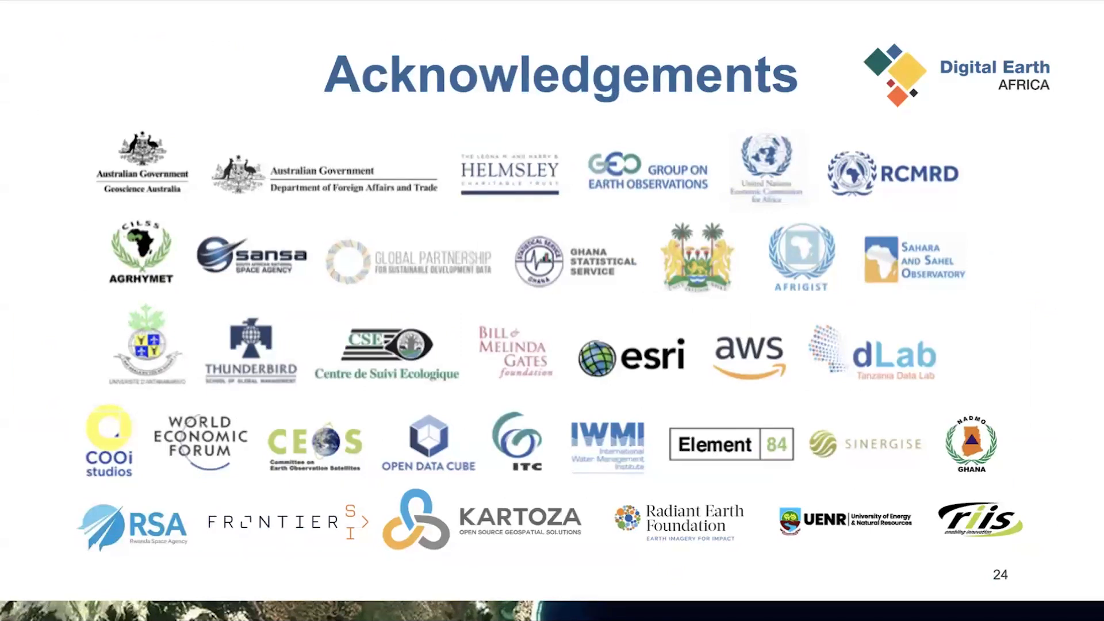
{"action": "key", "text": "Right"}
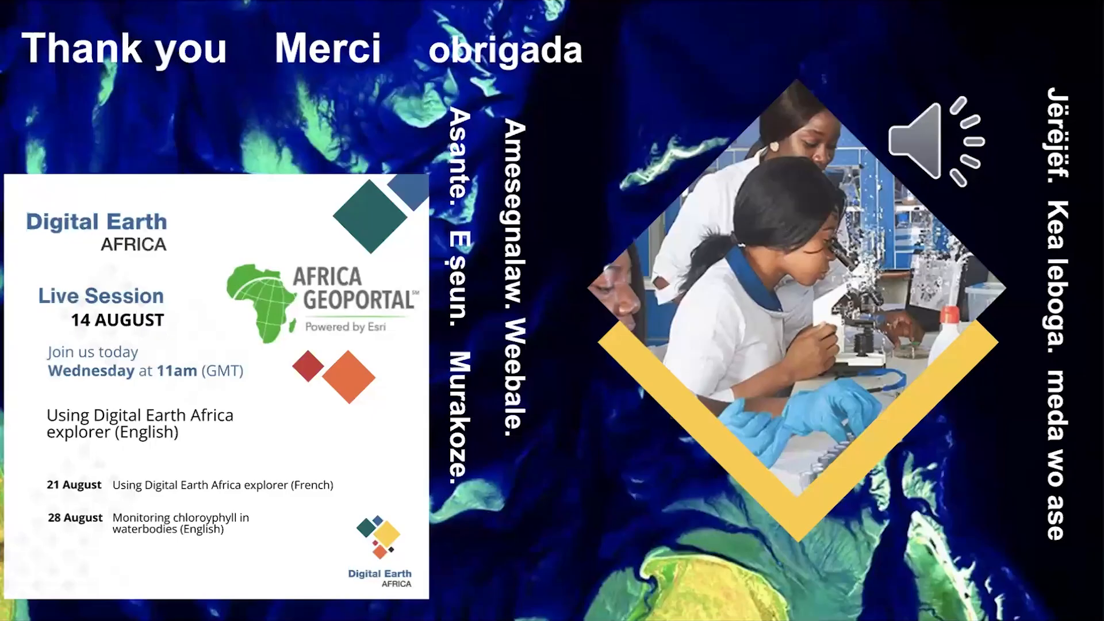